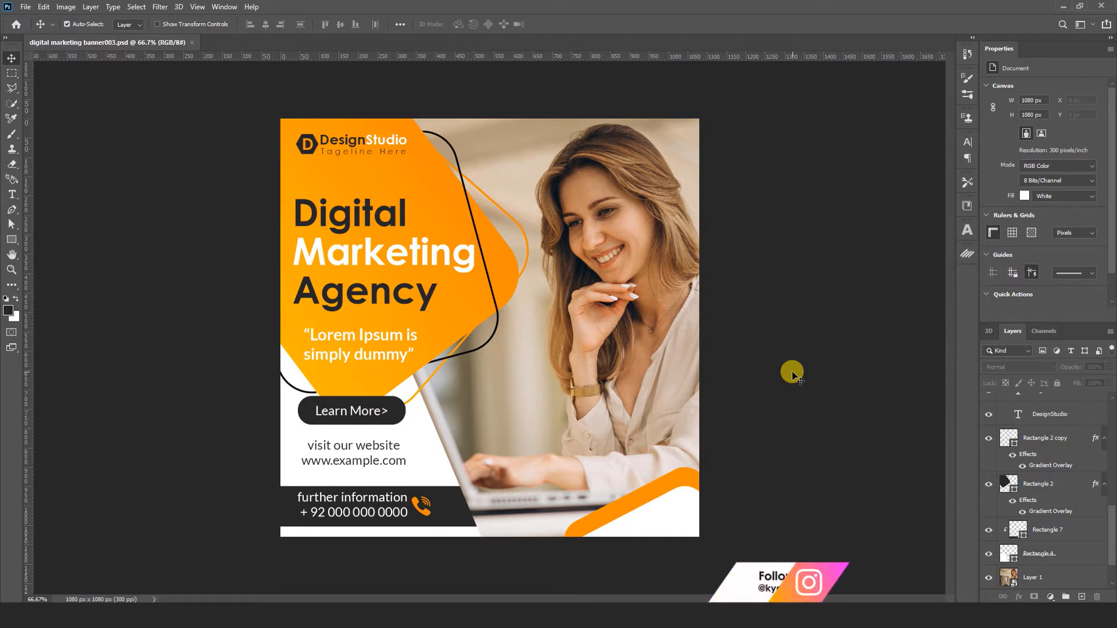
# Create a new RGB document 1080 px wide and 1080 px high at 300 pixels per inch with a white background.
pyautogui.click(22, 8)
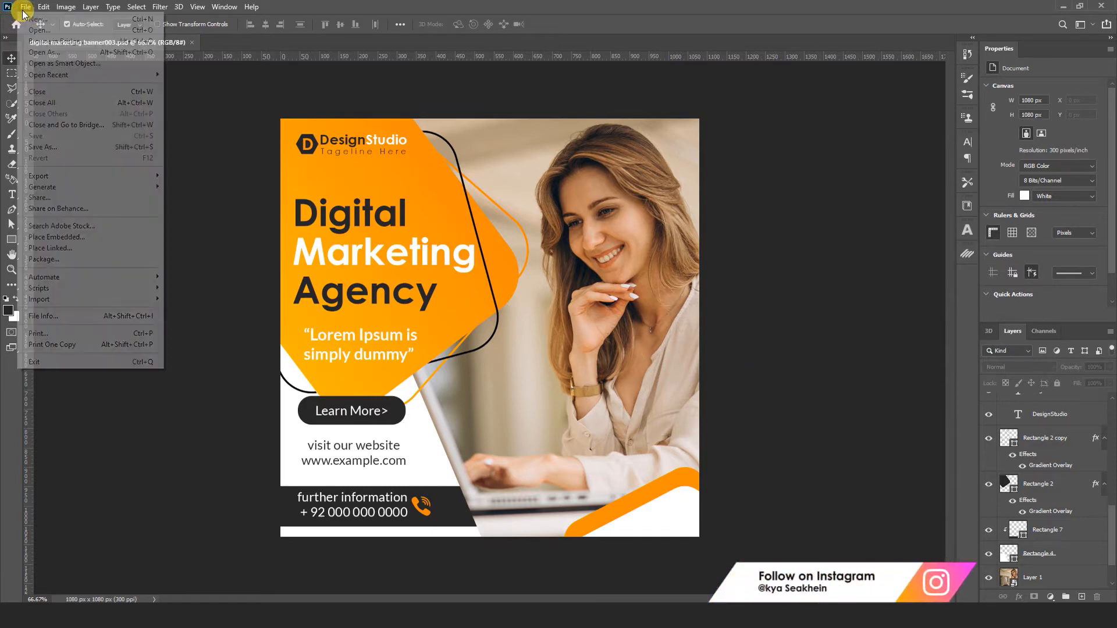
pyautogui.click(73, 24)
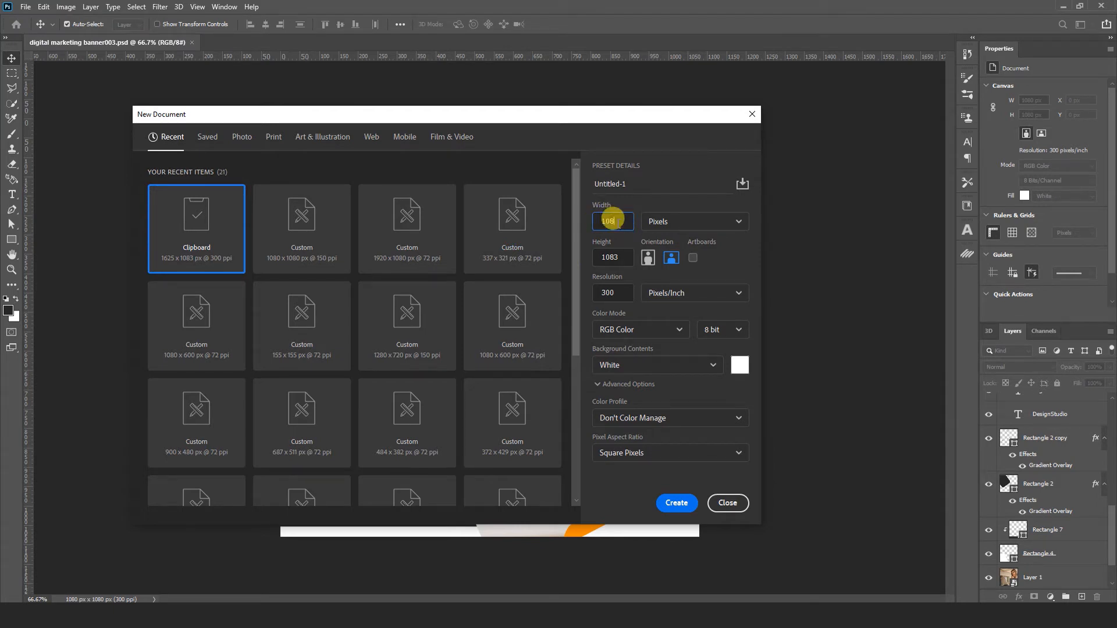
pyautogui.doubleClick(610, 257)
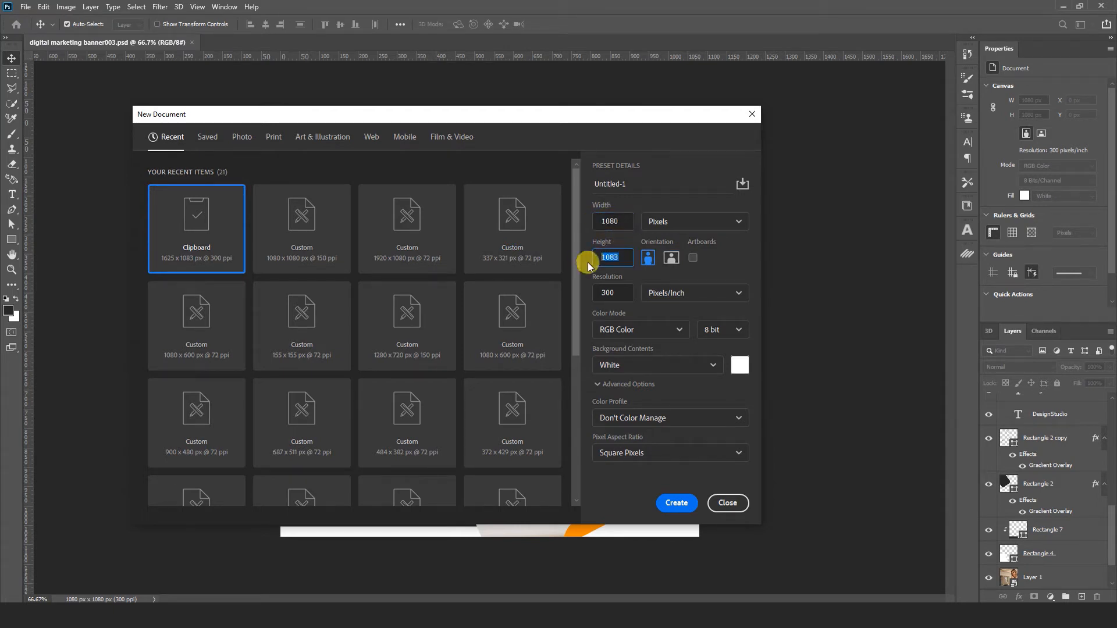
pyautogui.write('1080')
pyautogui.click(614, 291)
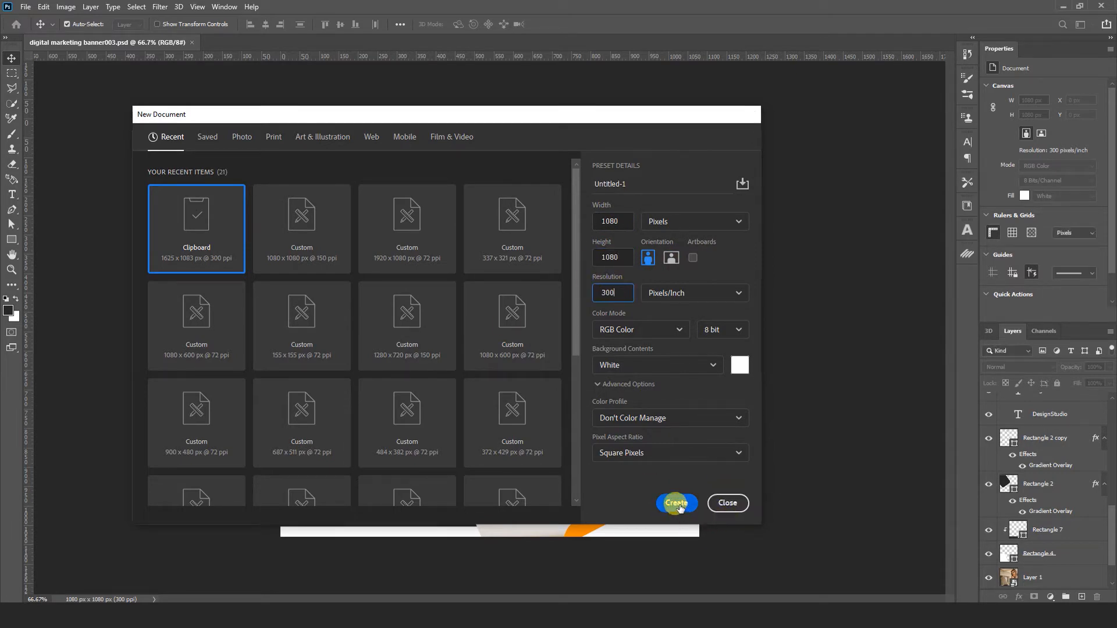
pyautogui.click(677, 504)
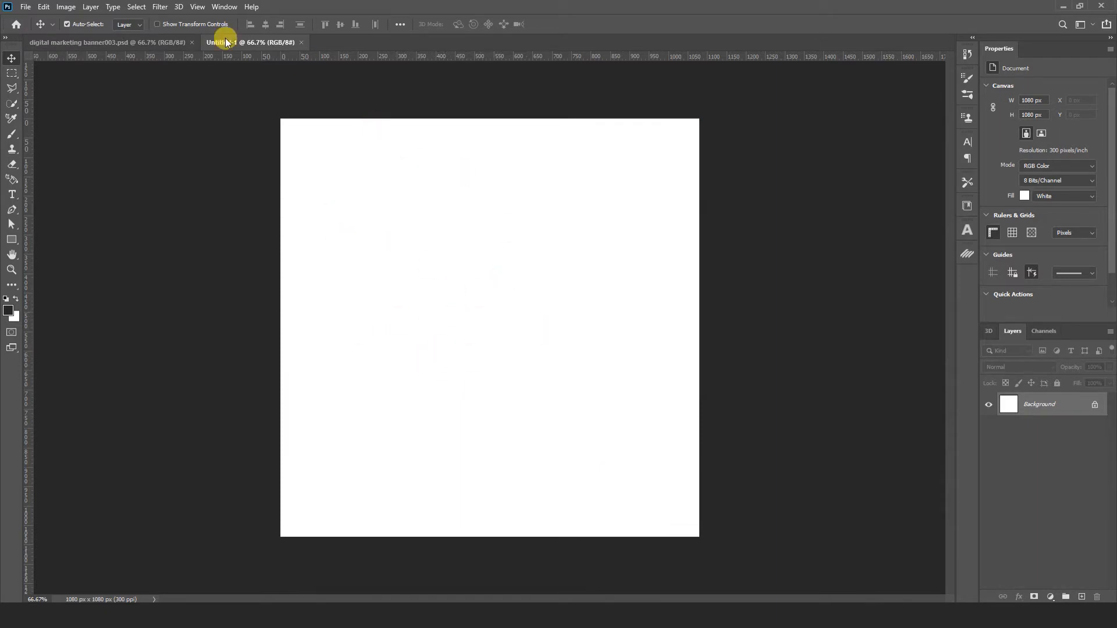
# Add a guide layout with 3 columns, 3 rows and 40 px margins on all sides.
pyautogui.click(197, 7)
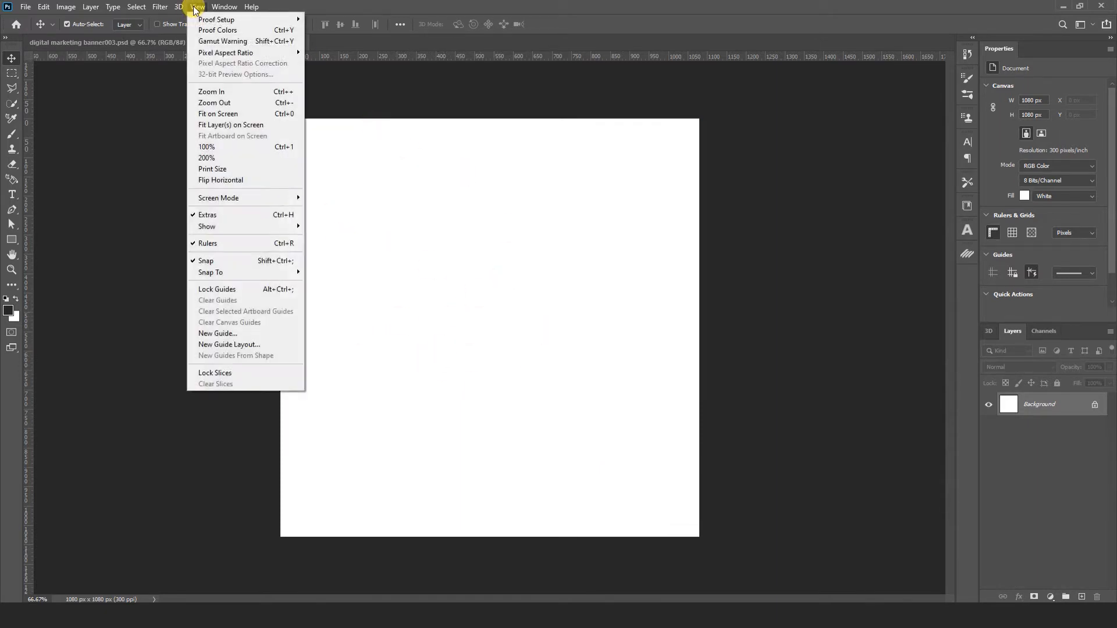
pyautogui.click(224, 345)
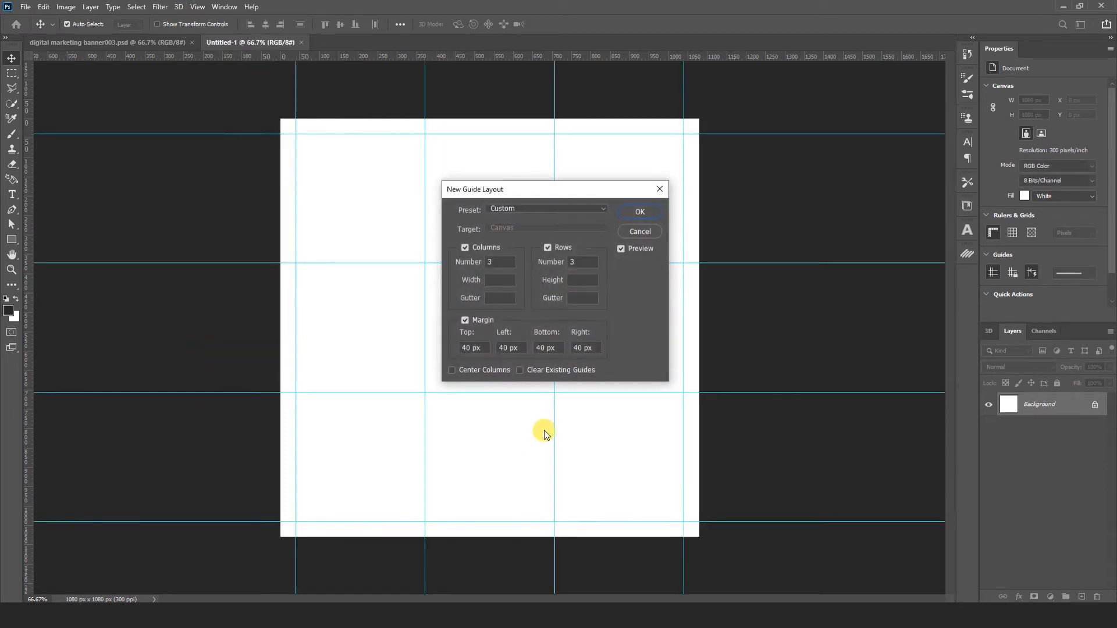
pyautogui.click(640, 212)
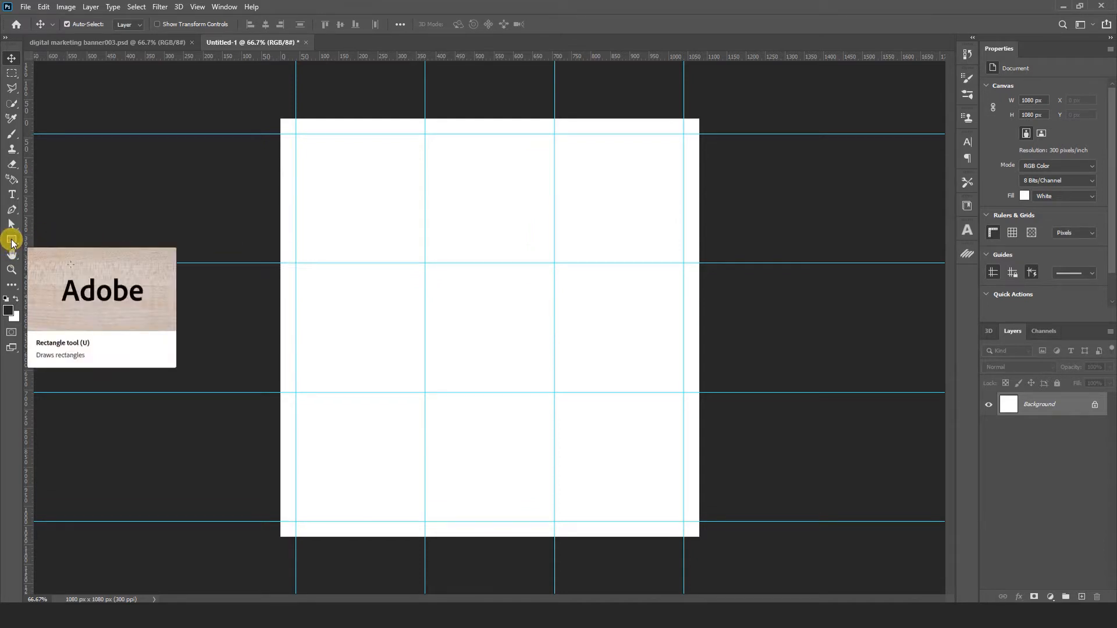
# Draw a dark rectangle about 541 × 720 px in the canvas's upper left and round all its corners to 100 px.
pyautogui.click(12, 242)
pyautogui.moveTo(310, 144); pyautogui.dragTo(389, 234)
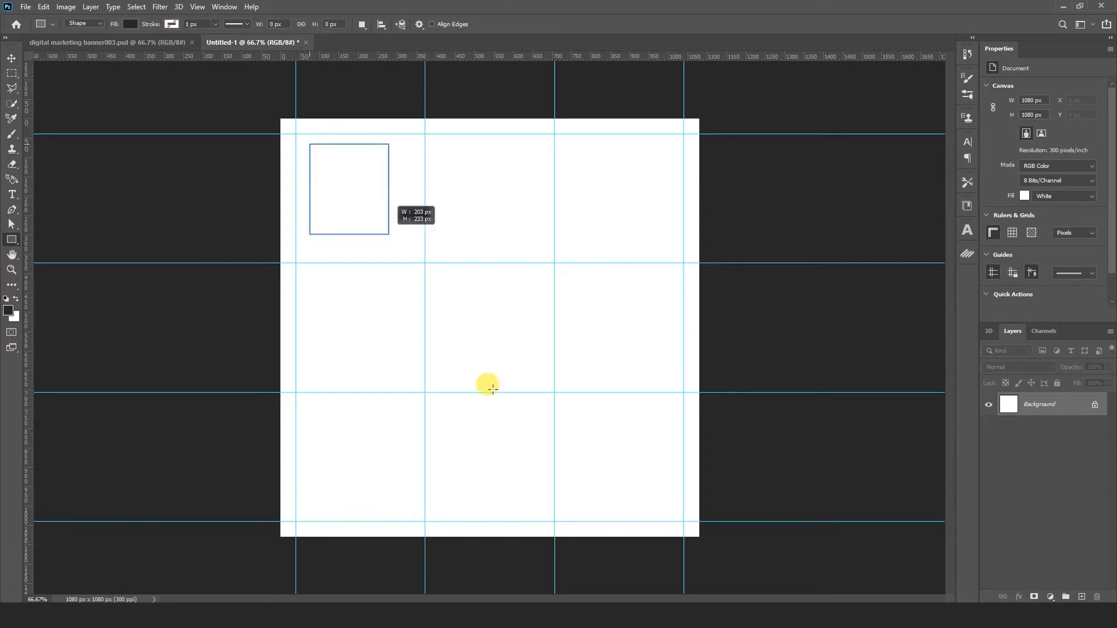
pyautogui.moveTo(492, 388); pyautogui.dragTo(519, 423)
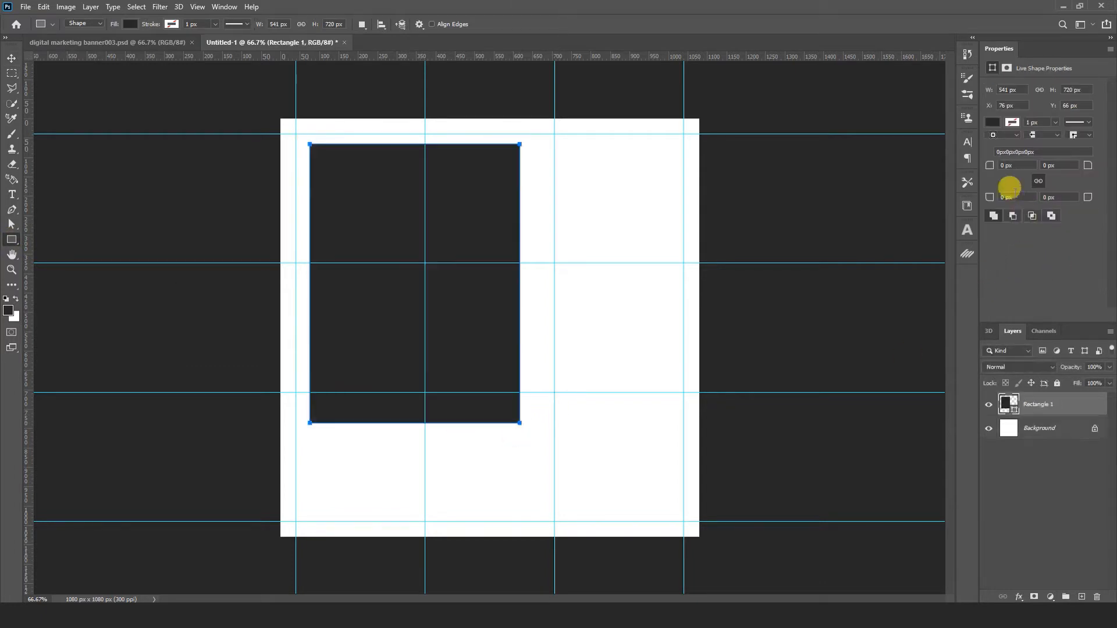
pyautogui.click(1016, 165)
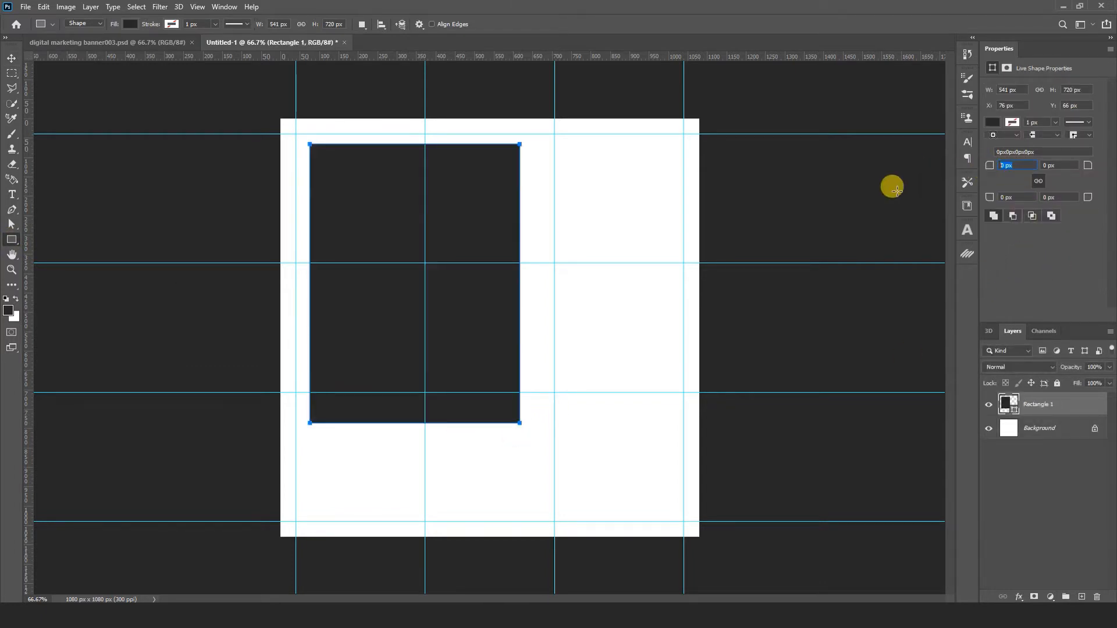
pyautogui.write('100')
pyautogui.press('Return')
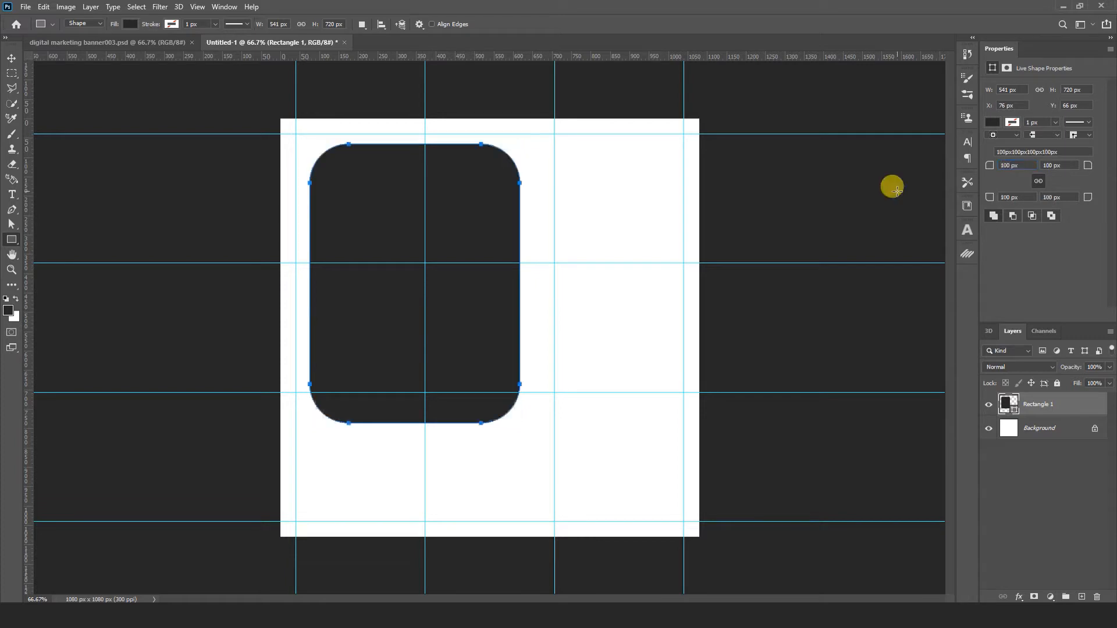
pyautogui.press('v')
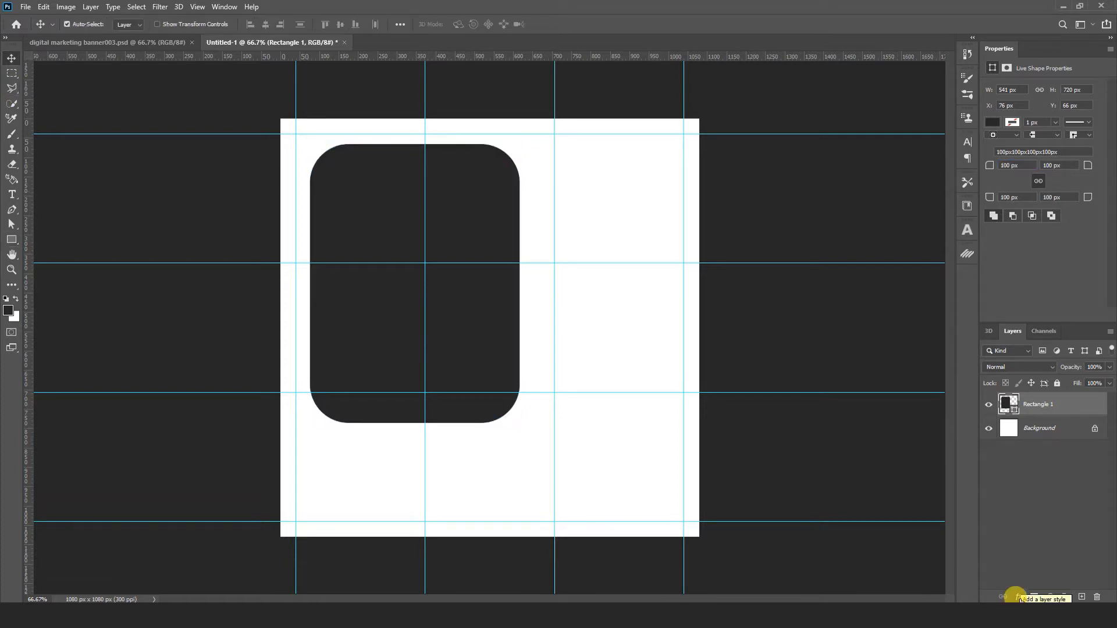
# Apply a linear yellow-to-orange Gradient Overlay at a 35° angle and 100% opacity to the rounded rectangle.
pyautogui.click(1018, 597)
pyautogui.click(1019, 599)
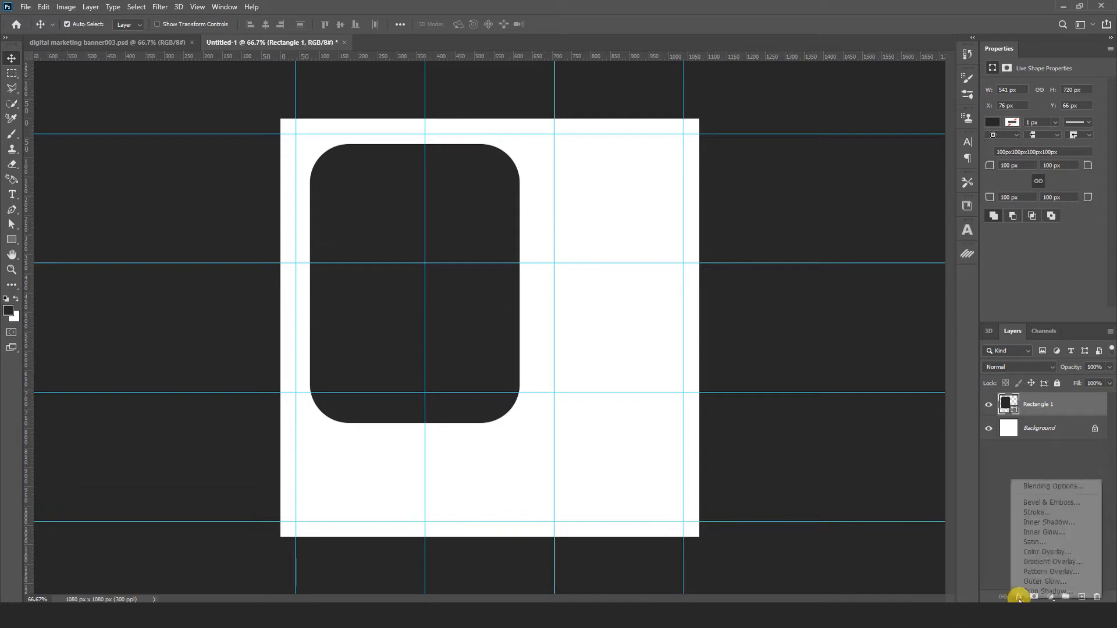
pyautogui.click(1029, 564)
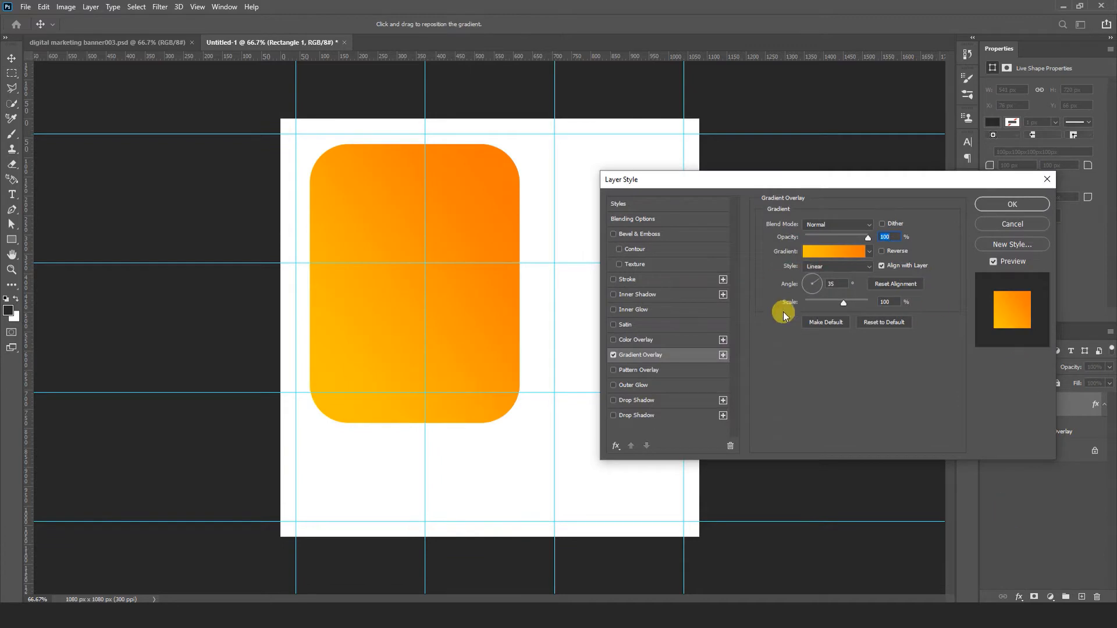
pyautogui.click(975, 204)
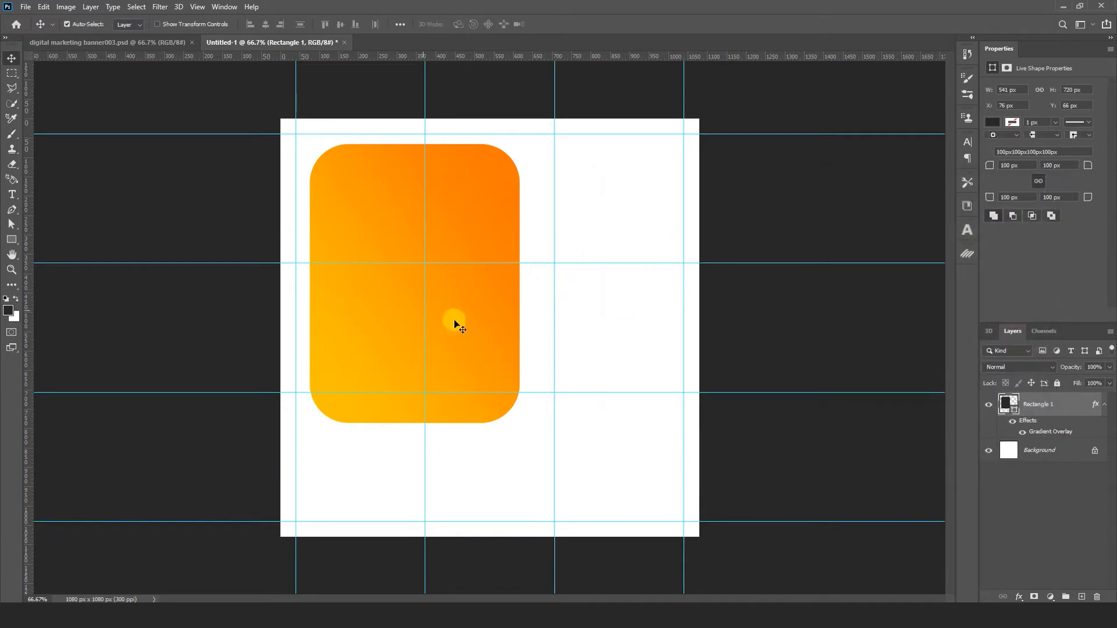
# Rotate the gradient rectangle about 39° counter-clockwise and move it partly beyond the canvas's upper-left corner.
pyautogui.hotkey('ctrl', 't')
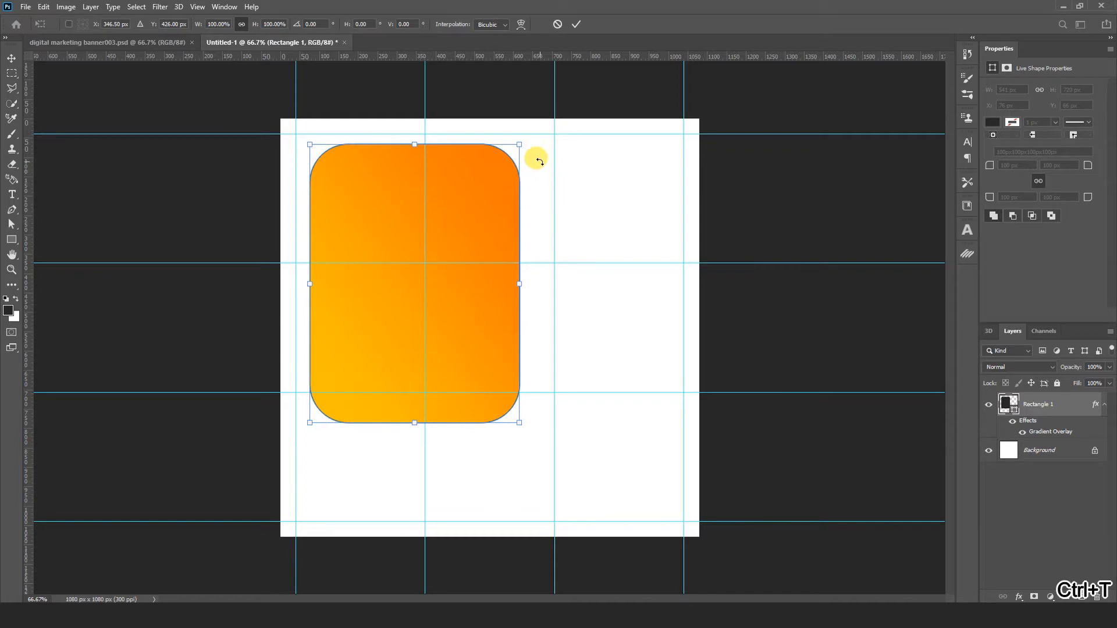
pyautogui.moveTo(540, 161); pyautogui.dragTo(437, 125)
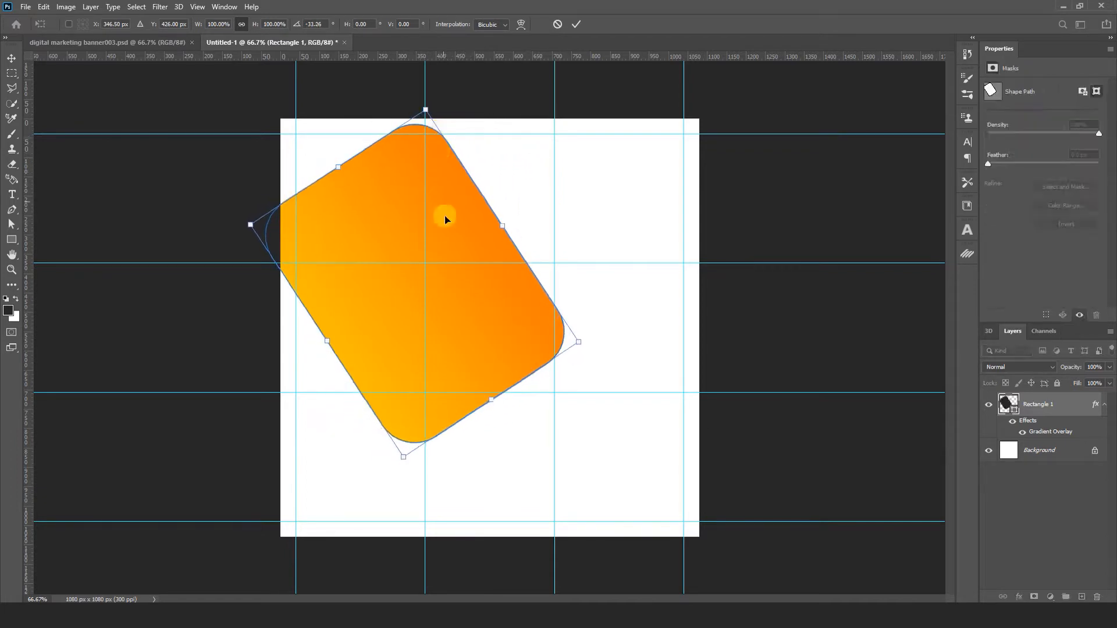
pyautogui.moveTo(446, 219); pyautogui.dragTo(387, 178)
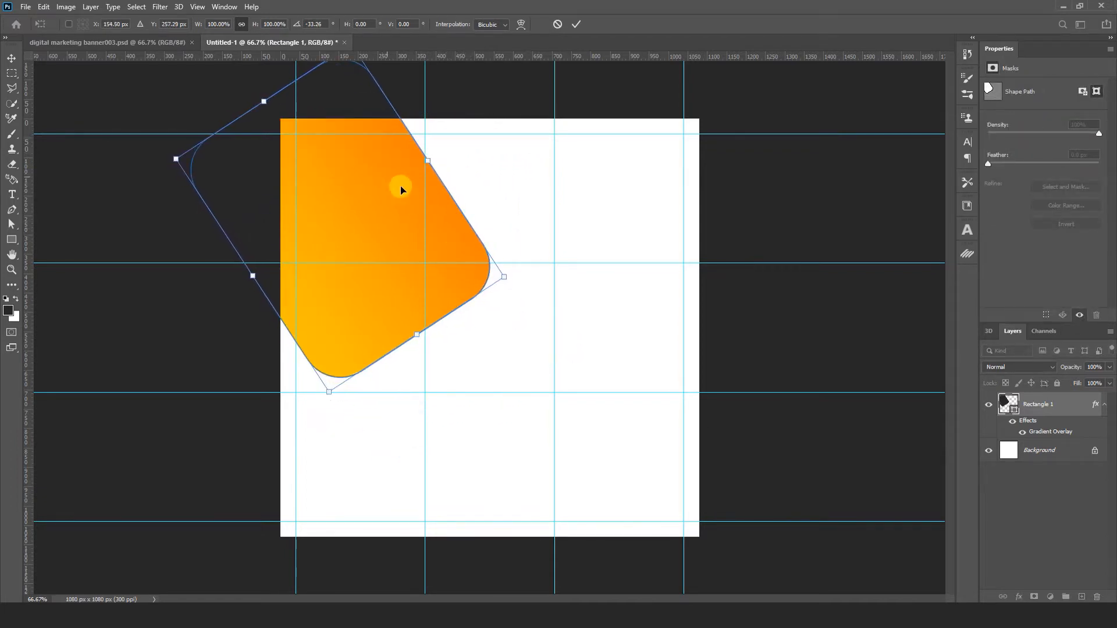
pyautogui.moveTo(529, 312); pyautogui.dragTo(545, 294)
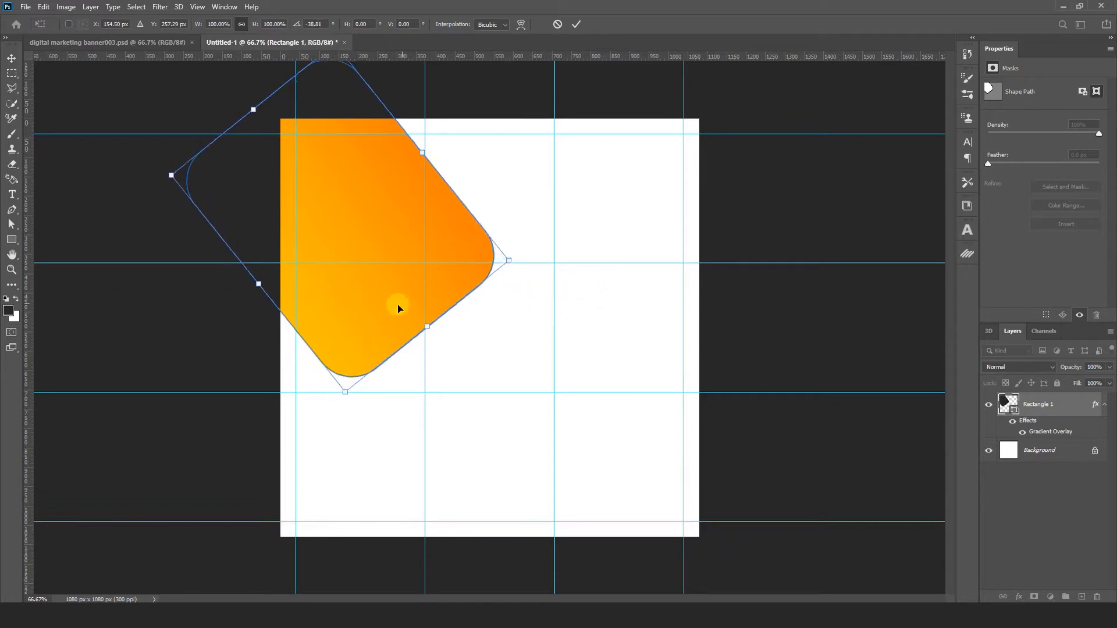
pyautogui.moveTo(370, 301); pyautogui.dragTo(379, 308)
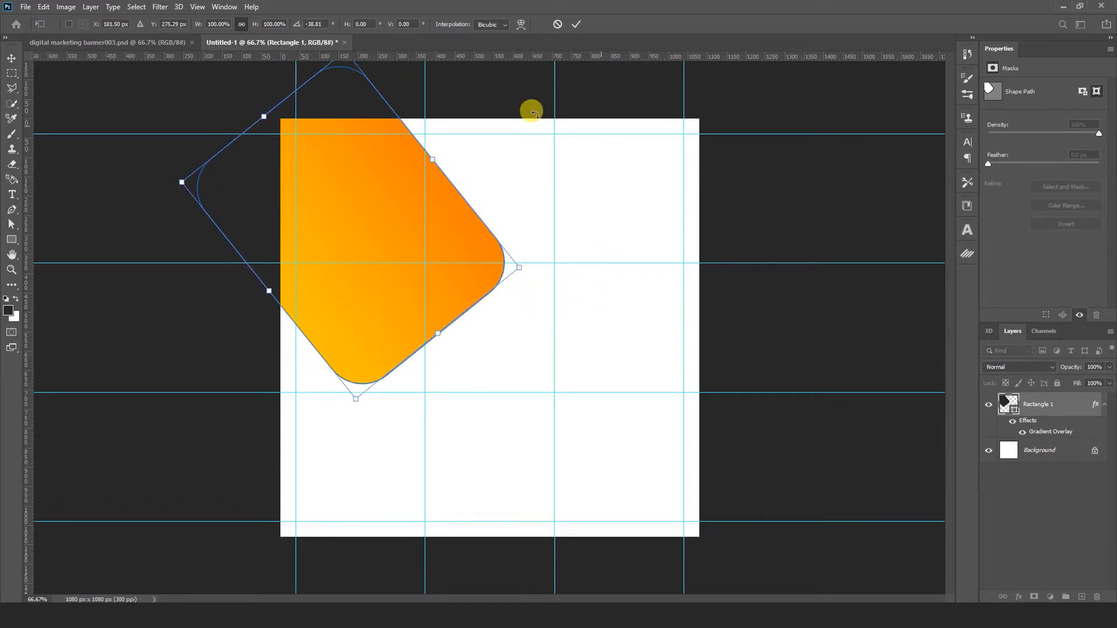
pyautogui.click(576, 23)
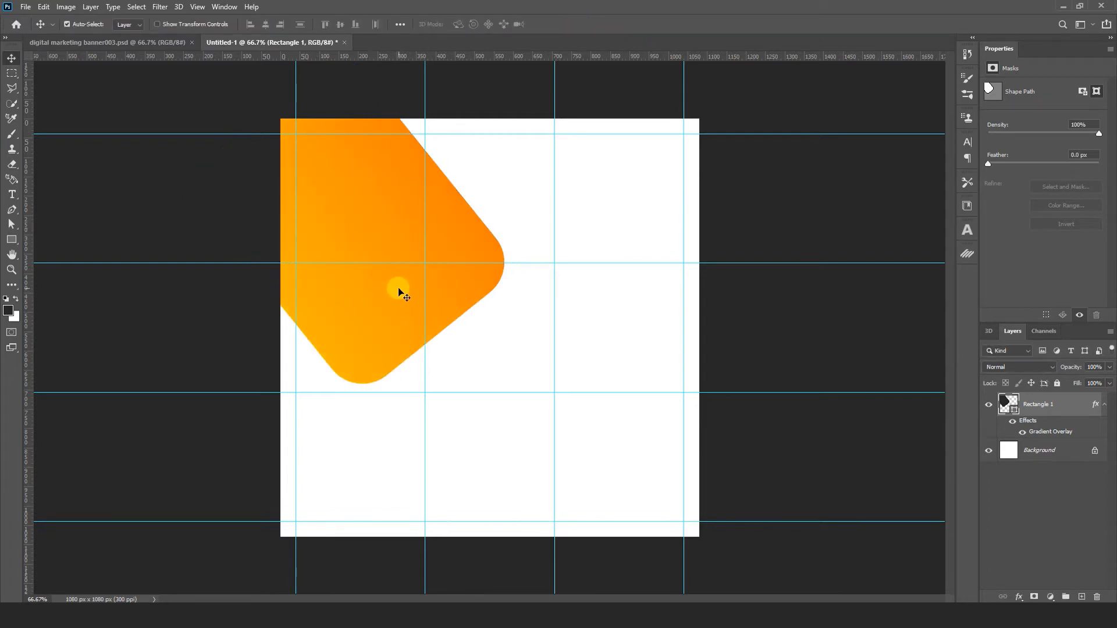
# Duplicate the gradient rectangle and shift the copy slightly to the right and up.
pyautogui.hotkey('ctrl', 'j')
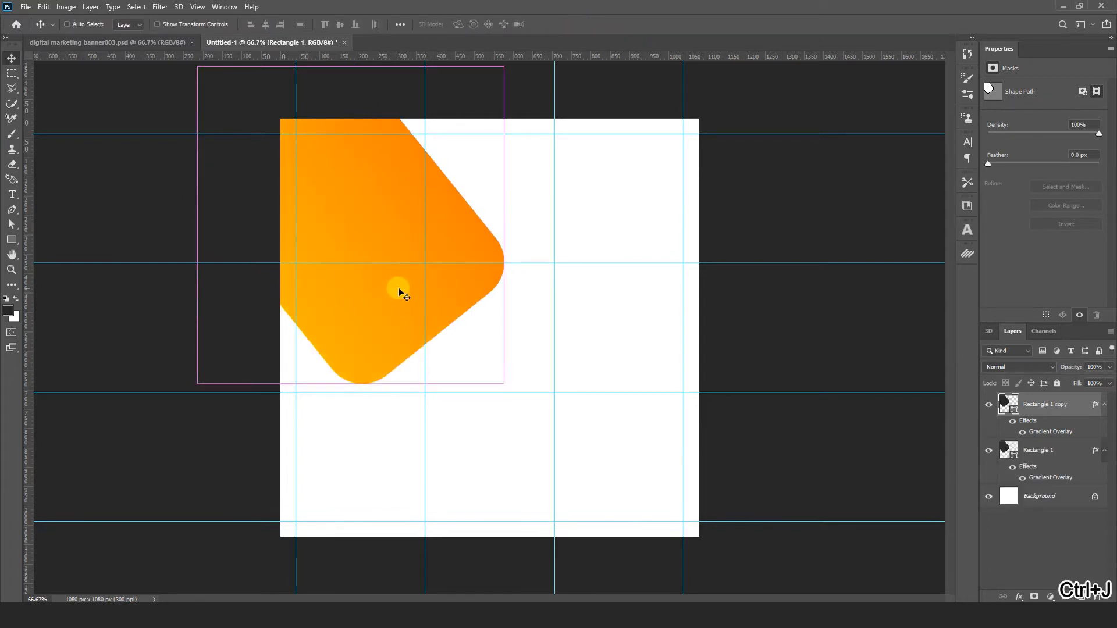
pyautogui.hotkey('ctrl', 't')
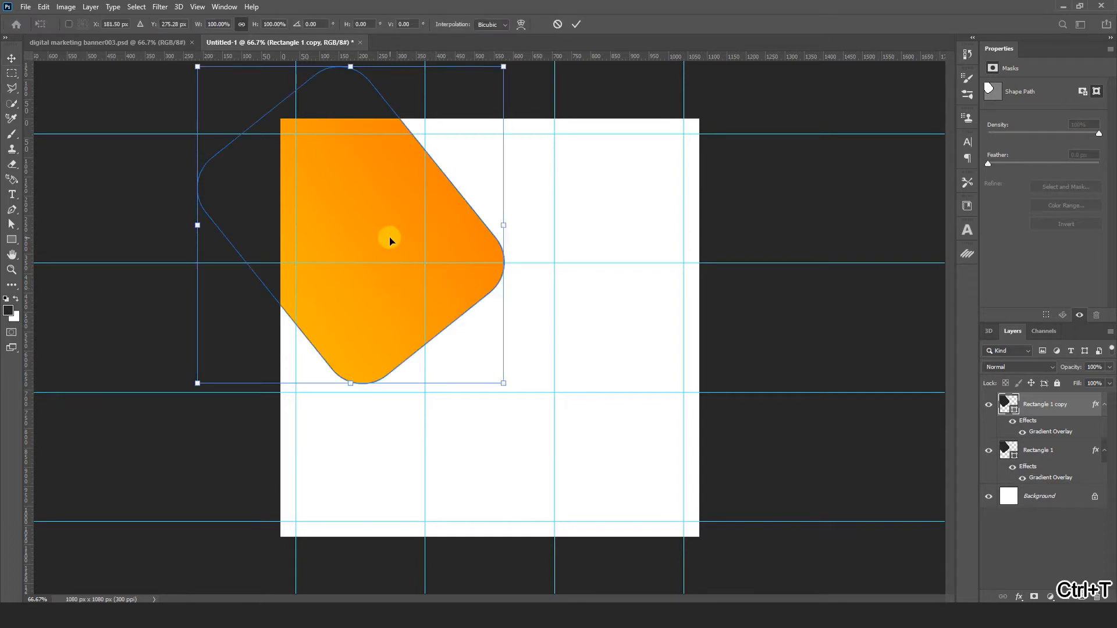
pyautogui.moveTo(390, 236); pyautogui.dragTo(408, 231)
pyautogui.press('Return')
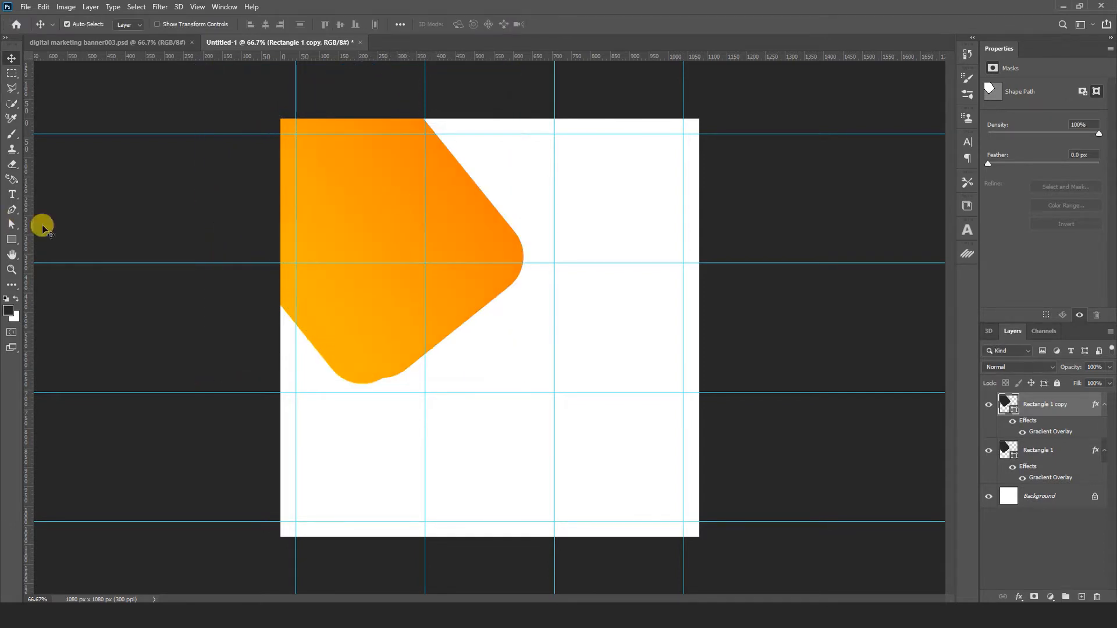
# Turn the rectangle copy into an outline with a 5 px white stroke and no fill.
pyautogui.click(13, 240)
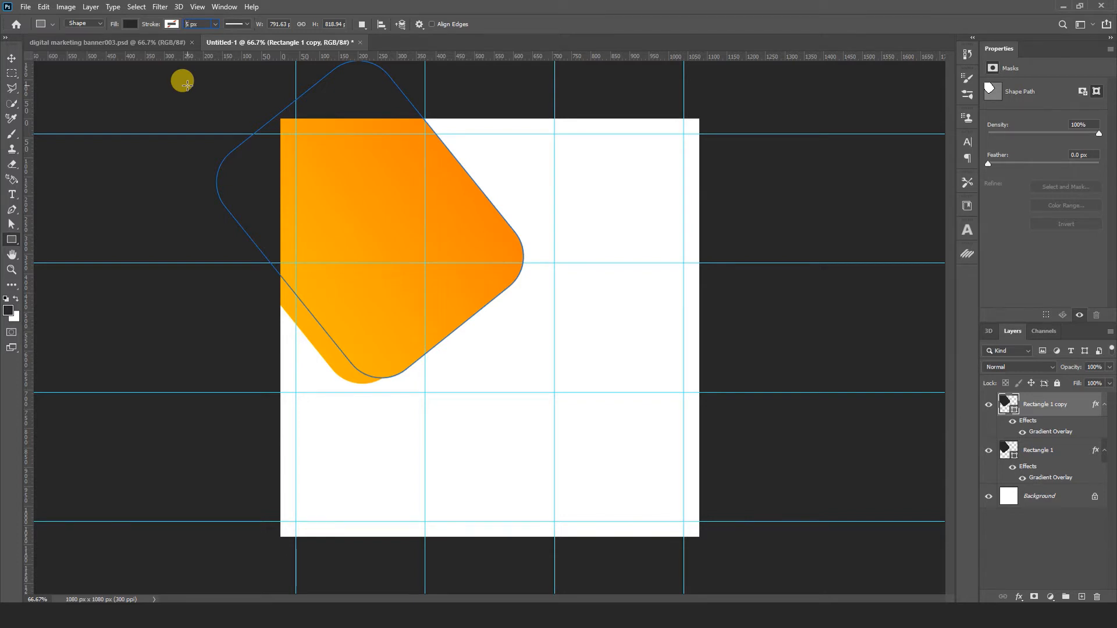
pyautogui.press('Return')
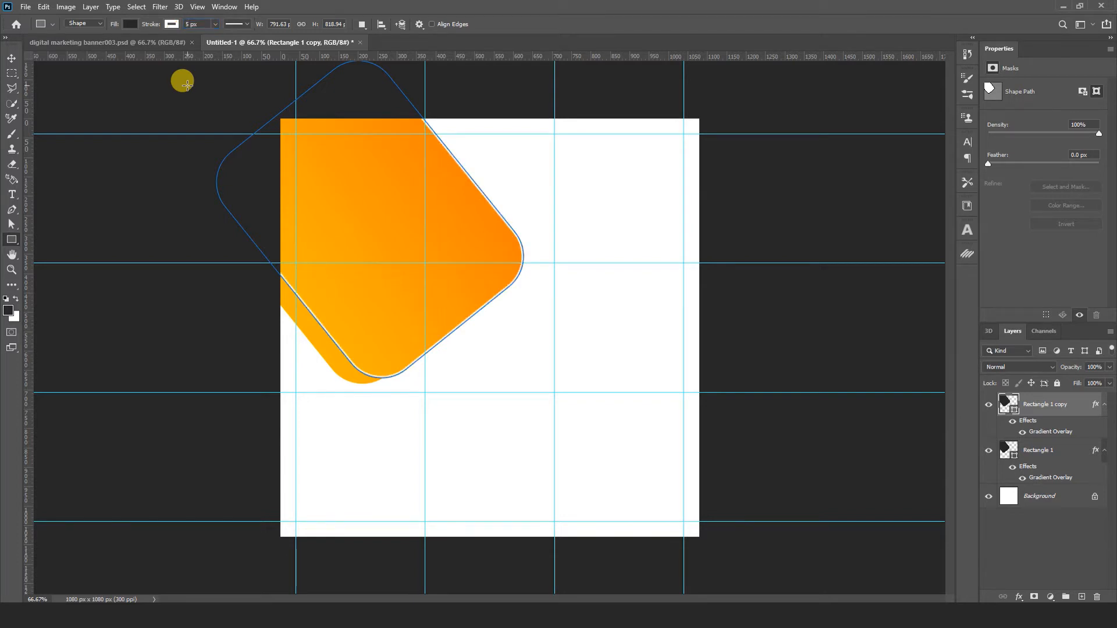
pyautogui.click(123, 26)
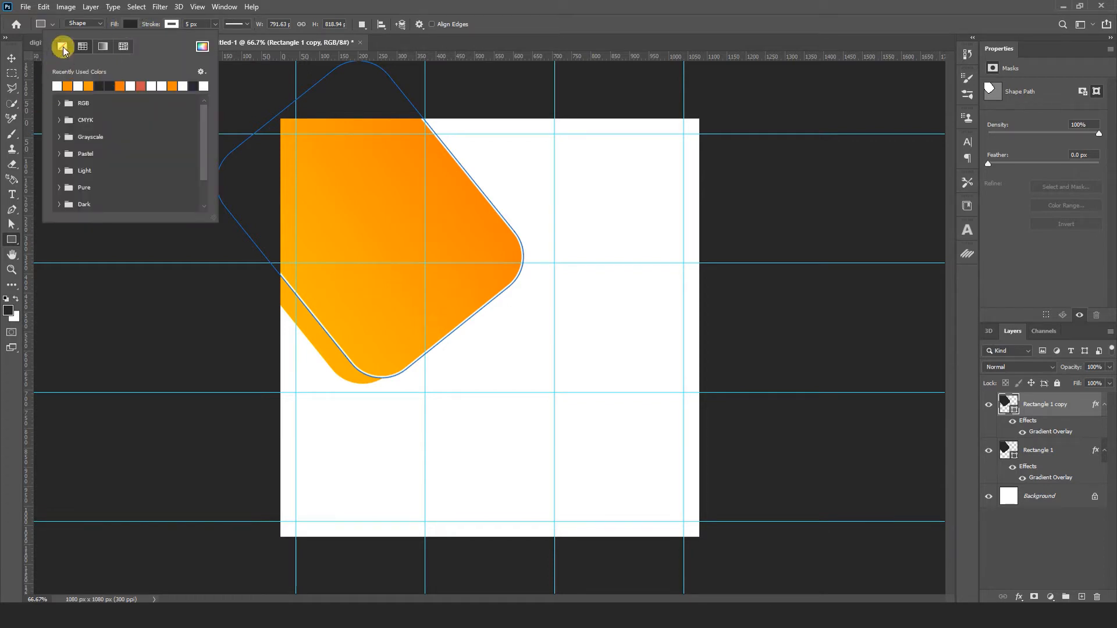
pyautogui.click(63, 48)
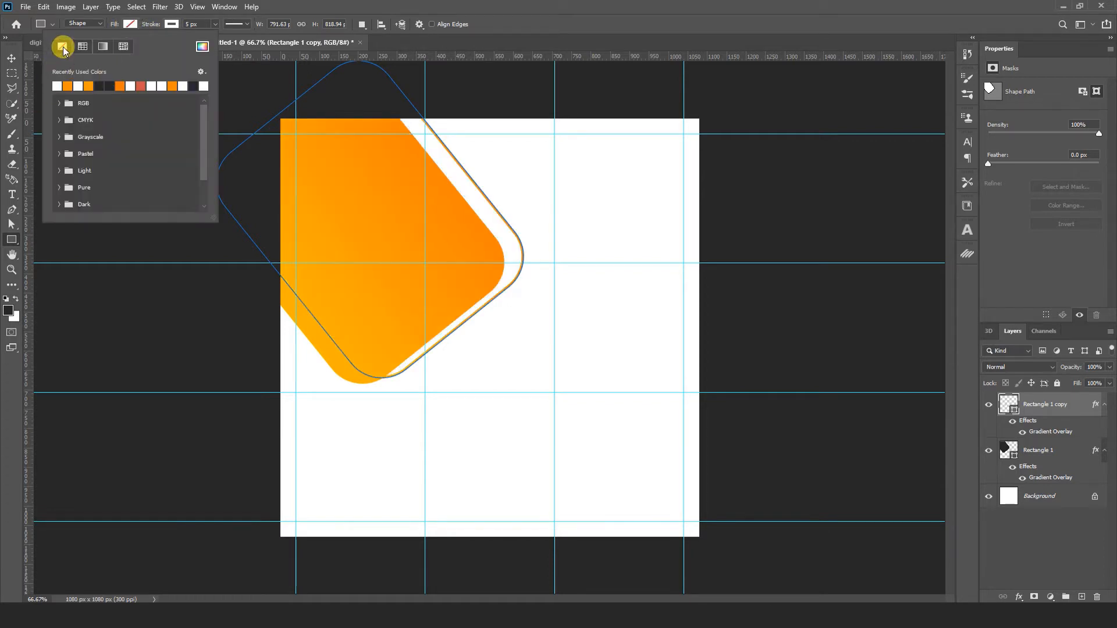
pyautogui.click(10, 57)
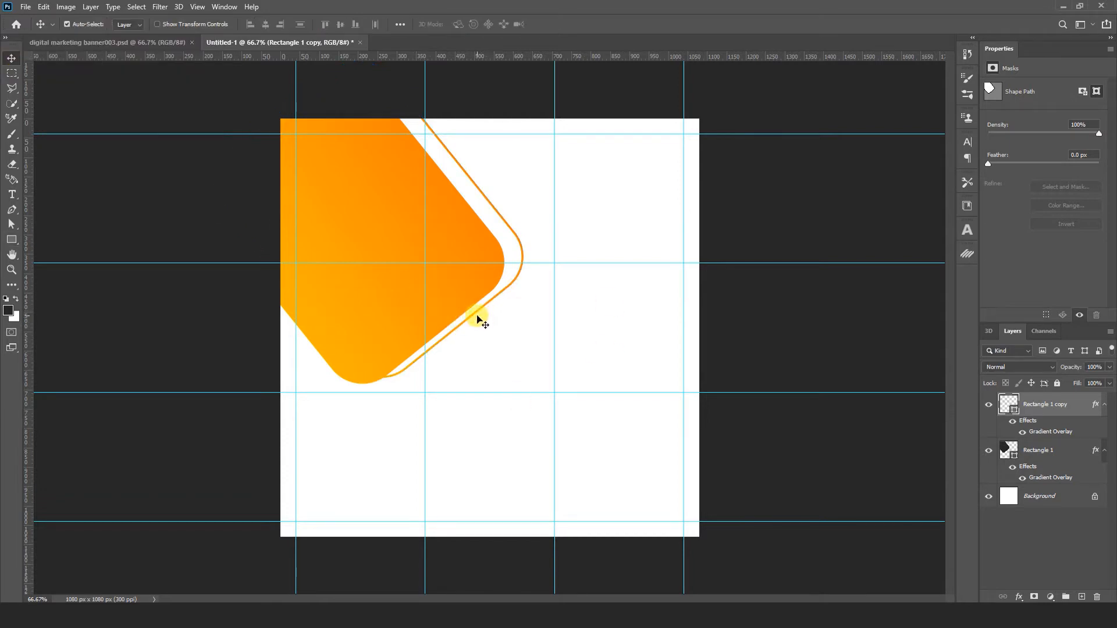
# Rotate the outline copy further counter-clockwise and shift it so its rounded corners stick out around the gradient shape.
pyautogui.hotkey('ctrl', 't')
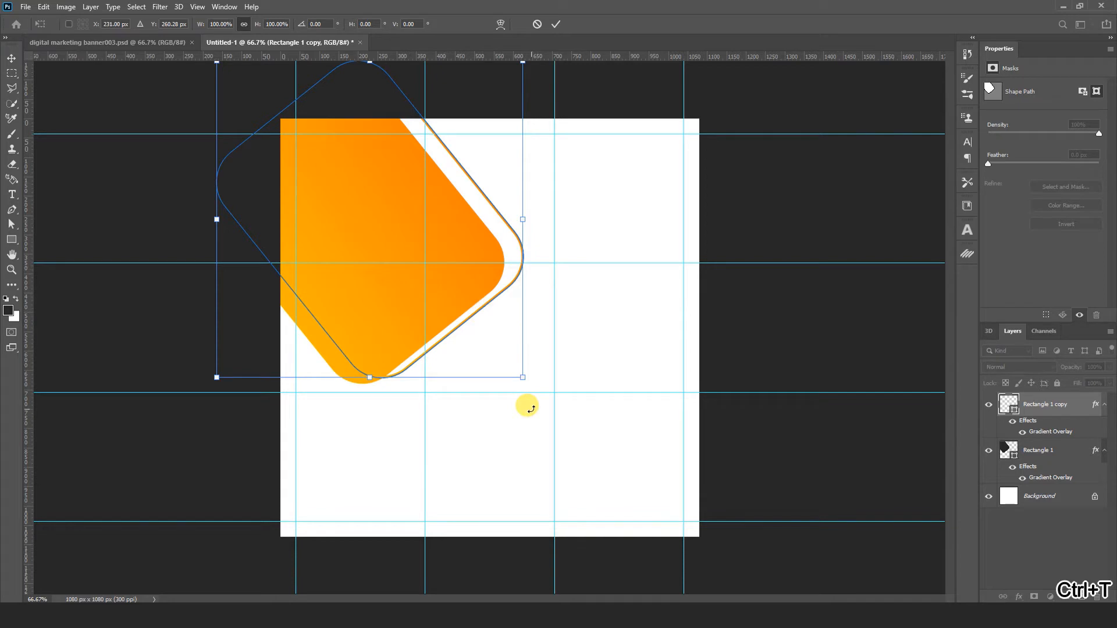
pyautogui.moveTo(530, 407); pyautogui.dragTo(550, 360)
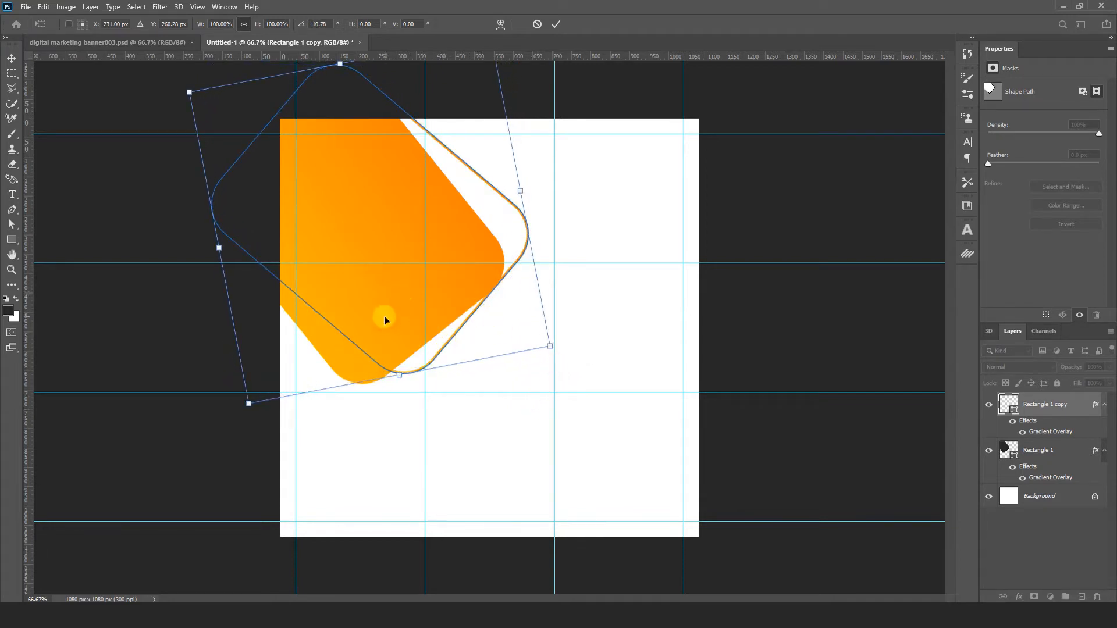
pyautogui.moveTo(396, 250); pyautogui.dragTo(379, 264)
pyautogui.moveTo(668, 302); pyautogui.dragTo(671, 282)
pyautogui.press('Return')
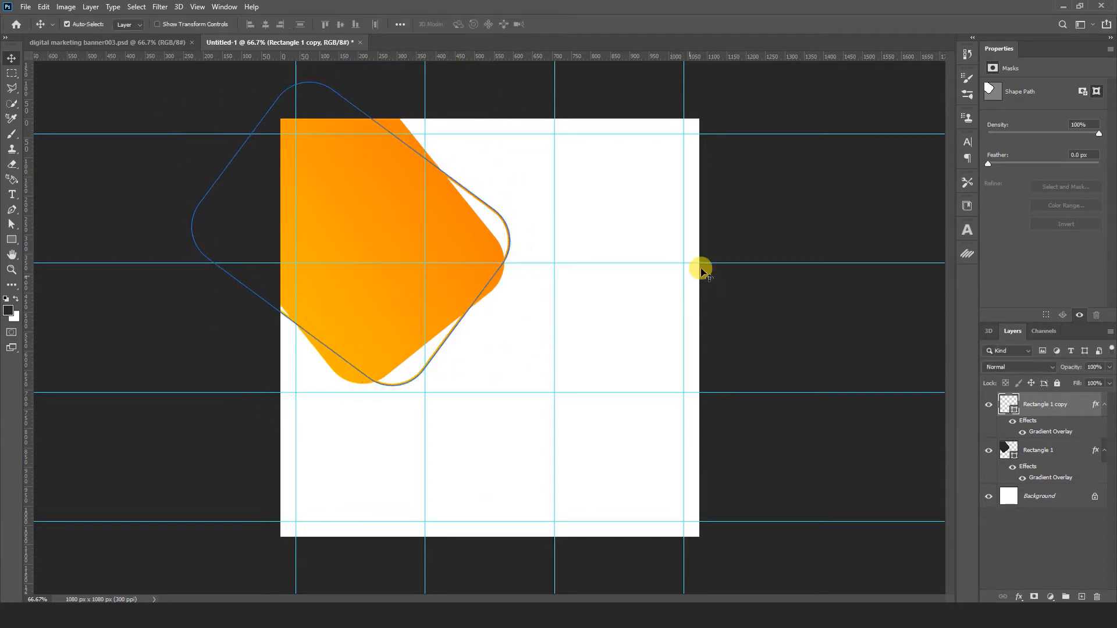
pyautogui.click(576, 355)
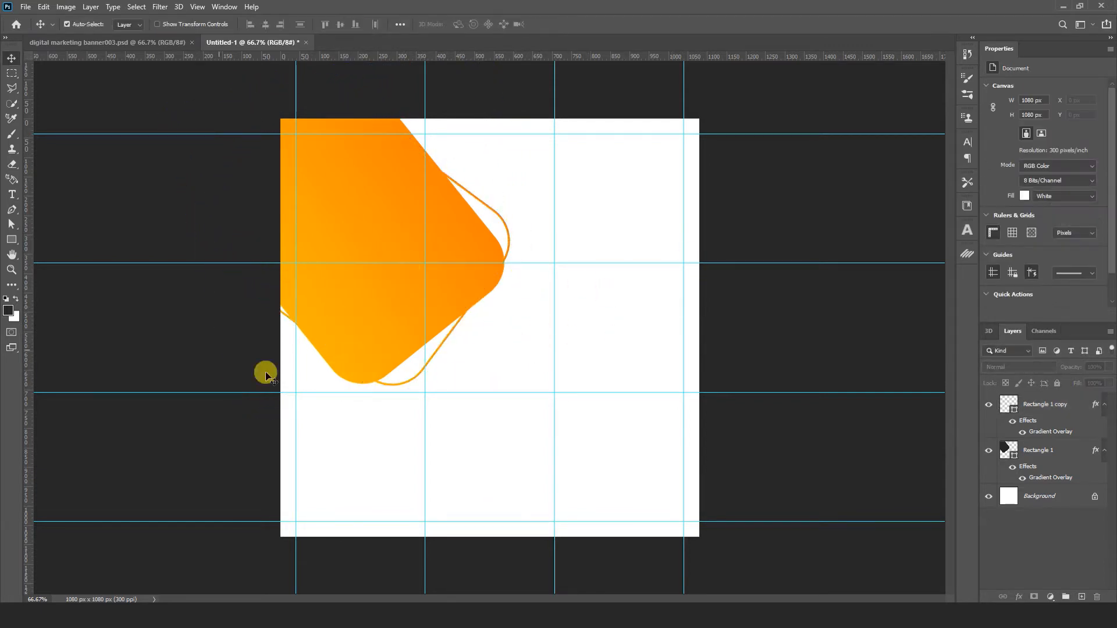
# Draw a rectangle about 512 × 570 px over the gradient shape and round all its corners to 100 px.
pyautogui.click(11, 240)
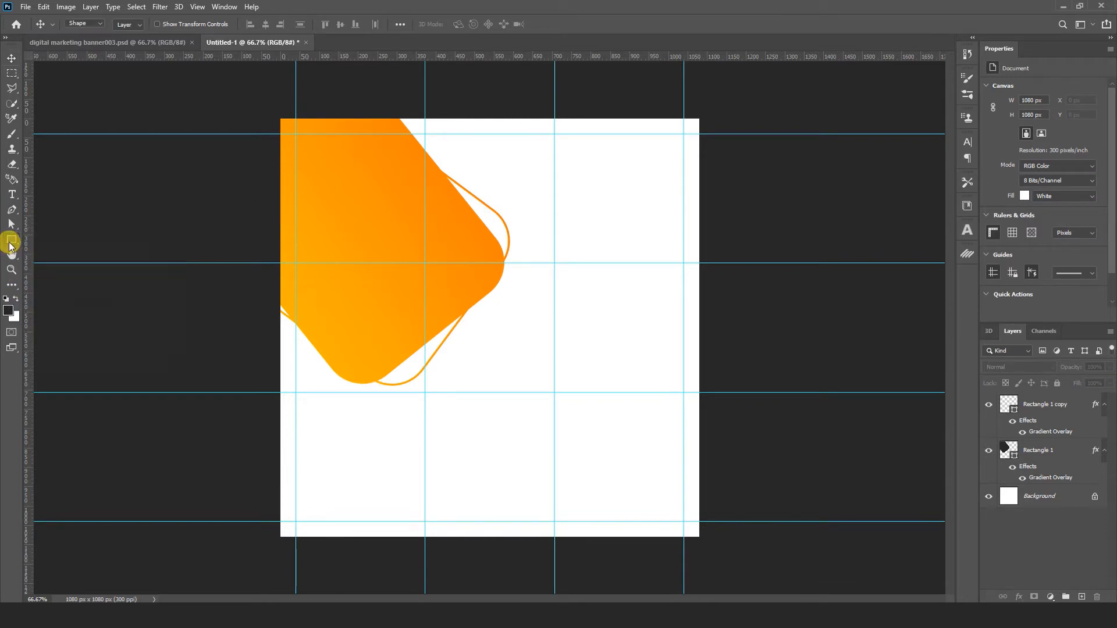
pyautogui.moveTo(286, 202); pyautogui.dragTo(485, 421)
pyautogui.click(1019, 167)
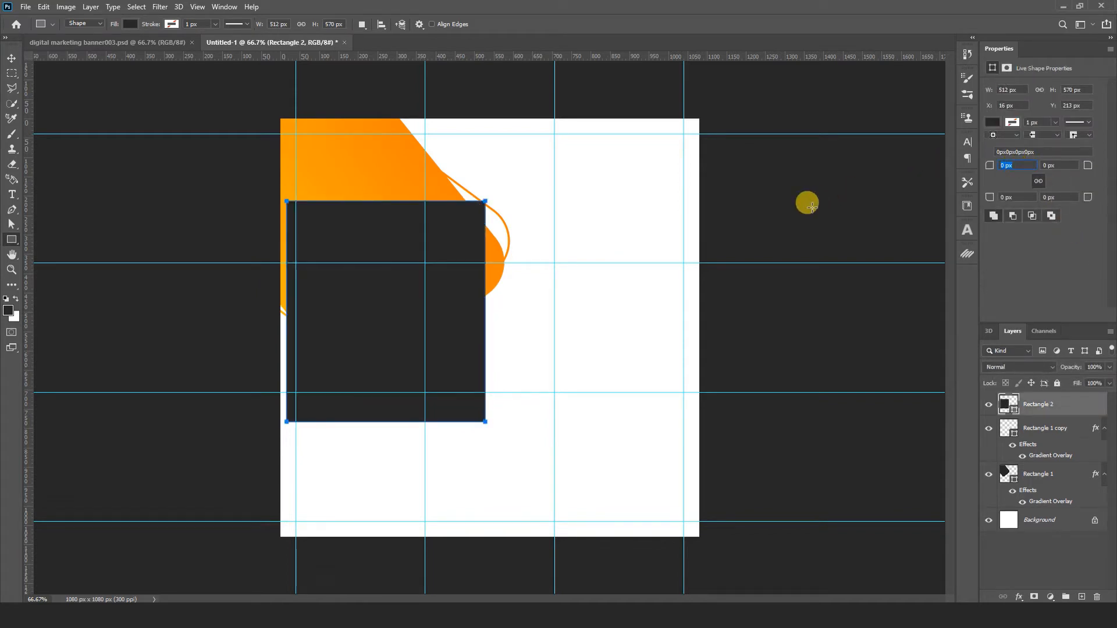
pyautogui.press('Return')
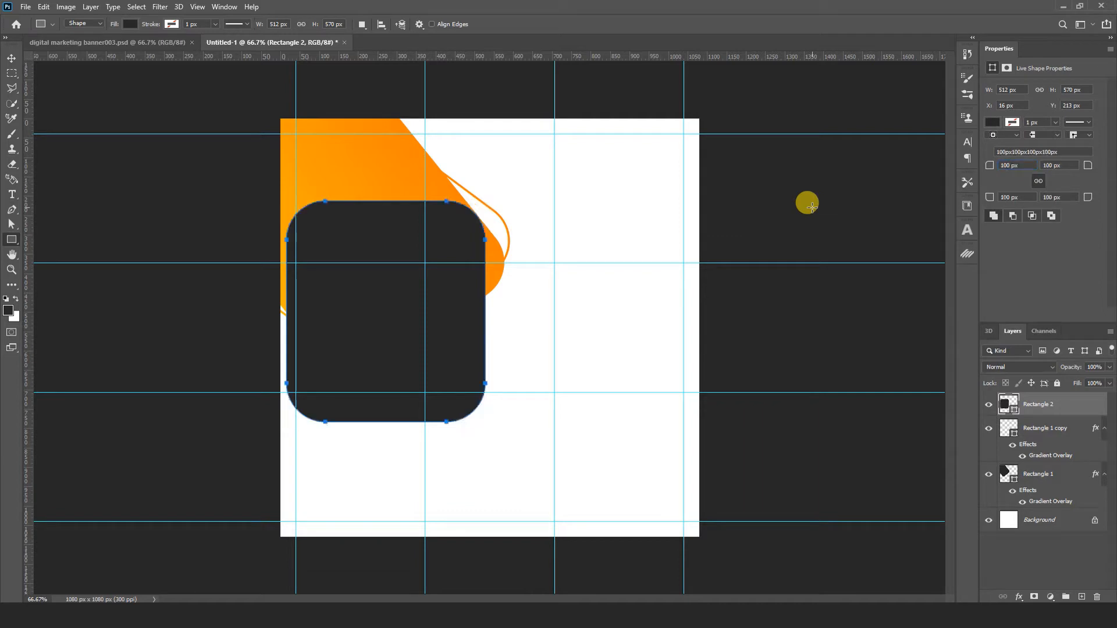
# Turn the new rounded rectangle into an outline with a 5 px dark grey stroke and no fill.
pyautogui.click(198, 24)
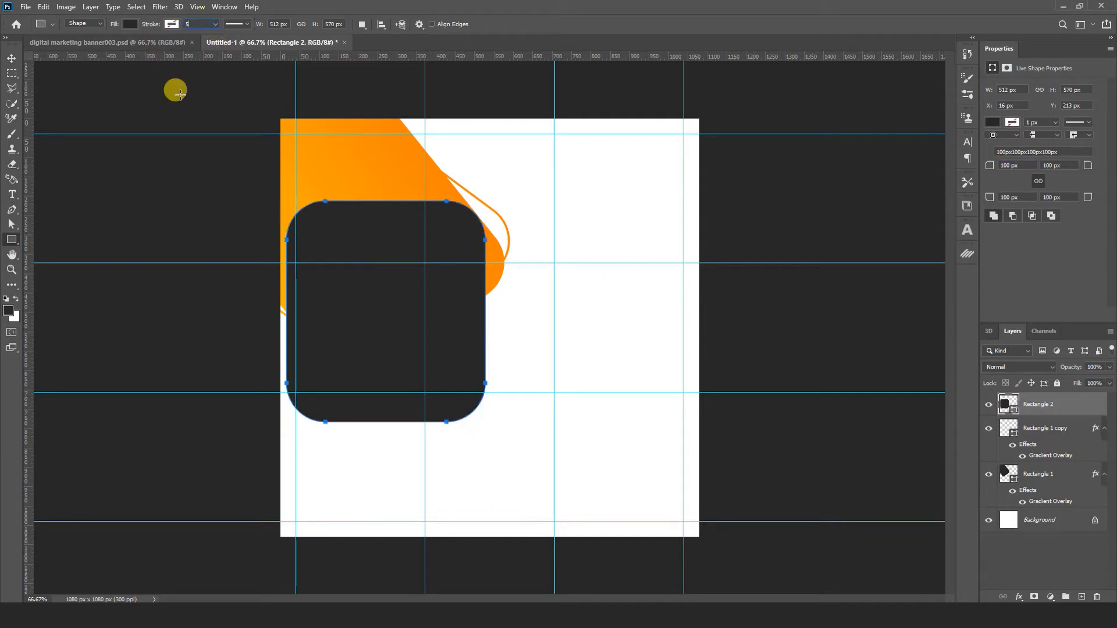
pyautogui.write('5')
pyautogui.press('Return')
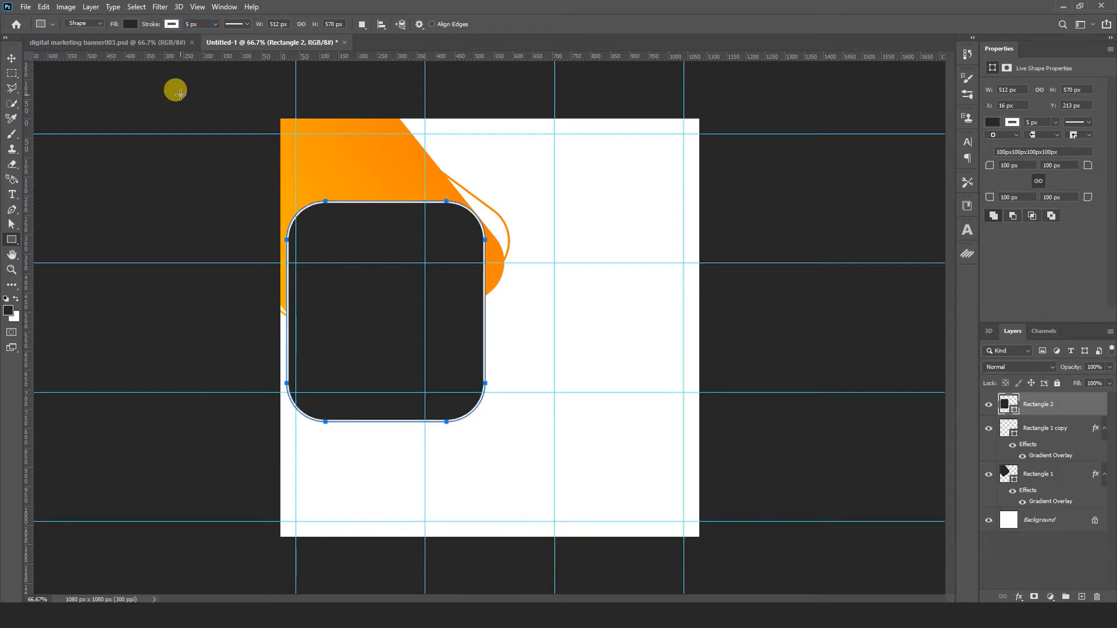
pyautogui.click(172, 24)
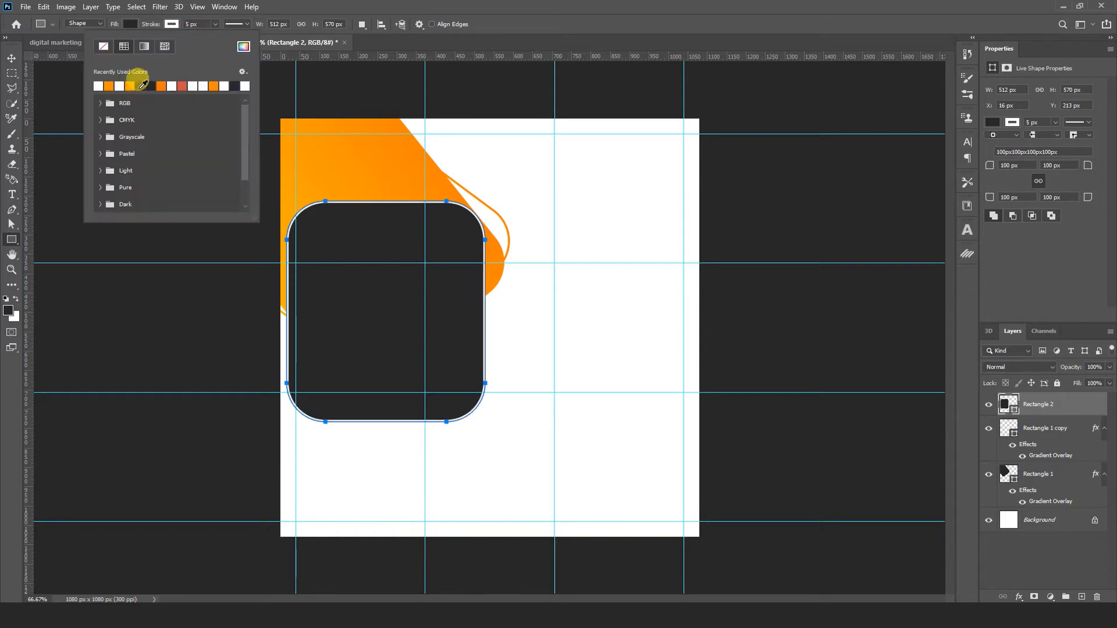
pyautogui.click(143, 85)
pyautogui.click(130, 24)
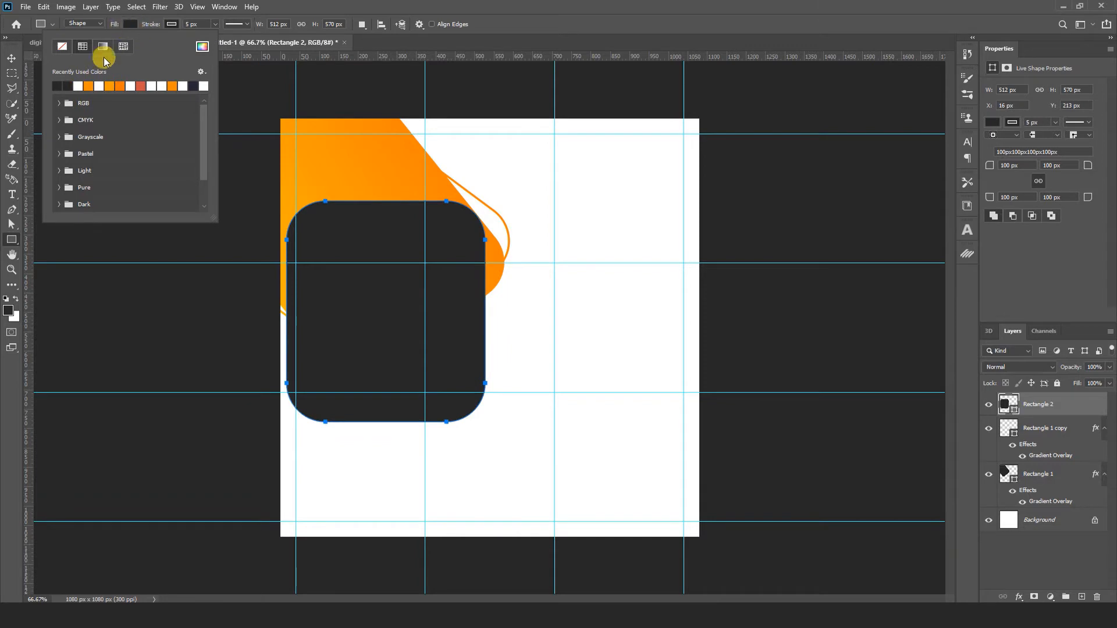
pyautogui.click(62, 46)
# Rotate the dark outline about 19° counter-clockwise and place it over the gradient shape, running partly beyond the canvas's left edge.
pyautogui.click(11, 58)
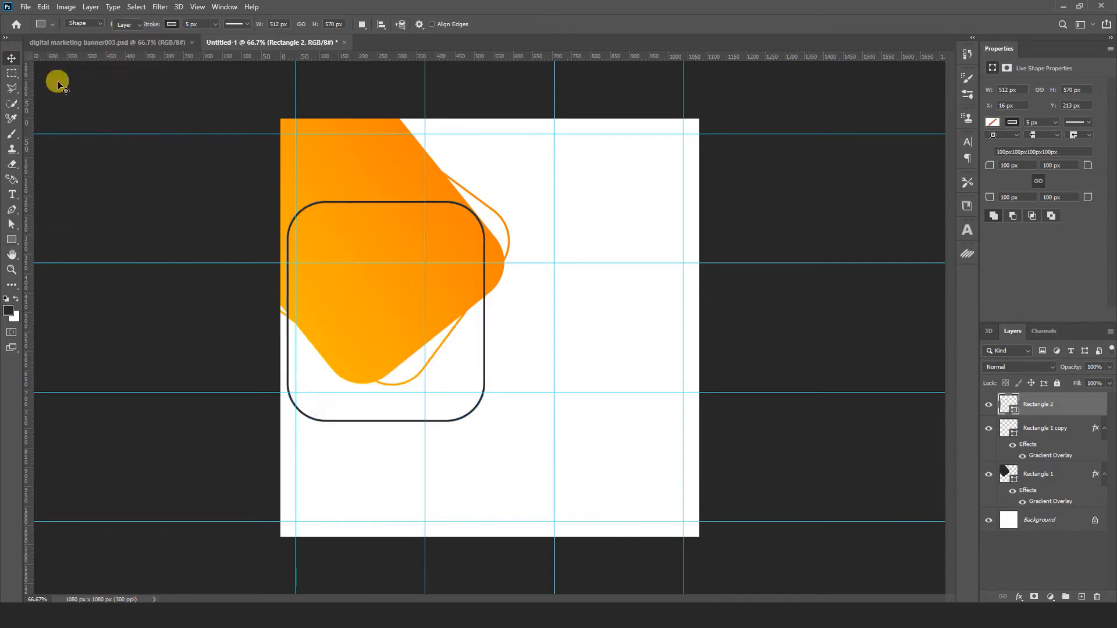
pyautogui.hotkey('ctrl', 't')
pyautogui.moveTo(493, 441); pyautogui.dragTo(498, 325)
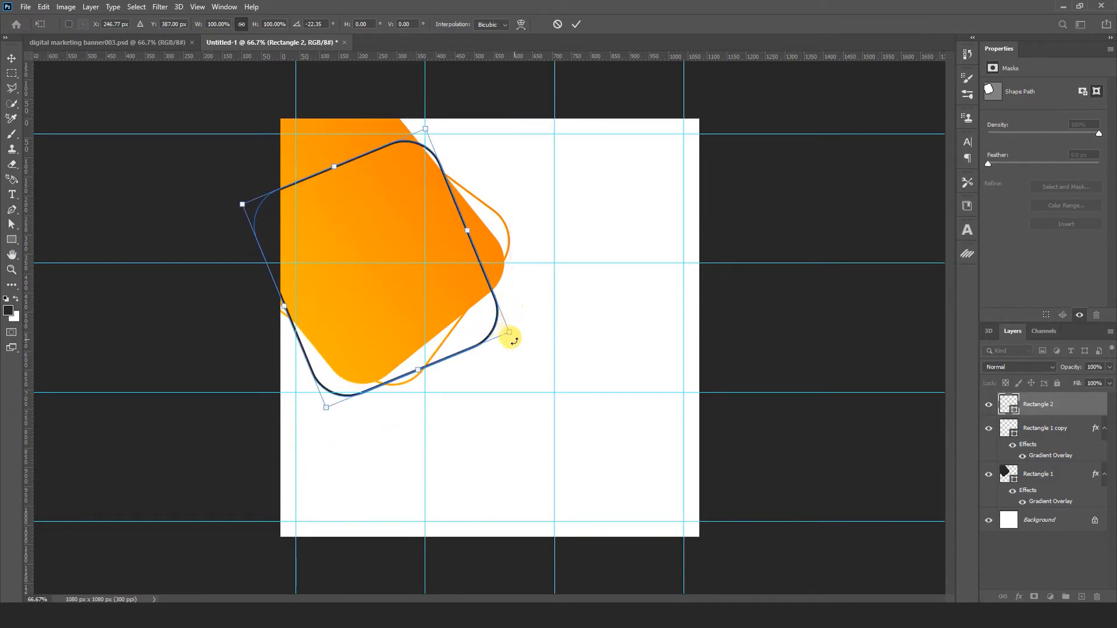
pyautogui.moveTo(486, 342); pyautogui.dragTo(526, 341)
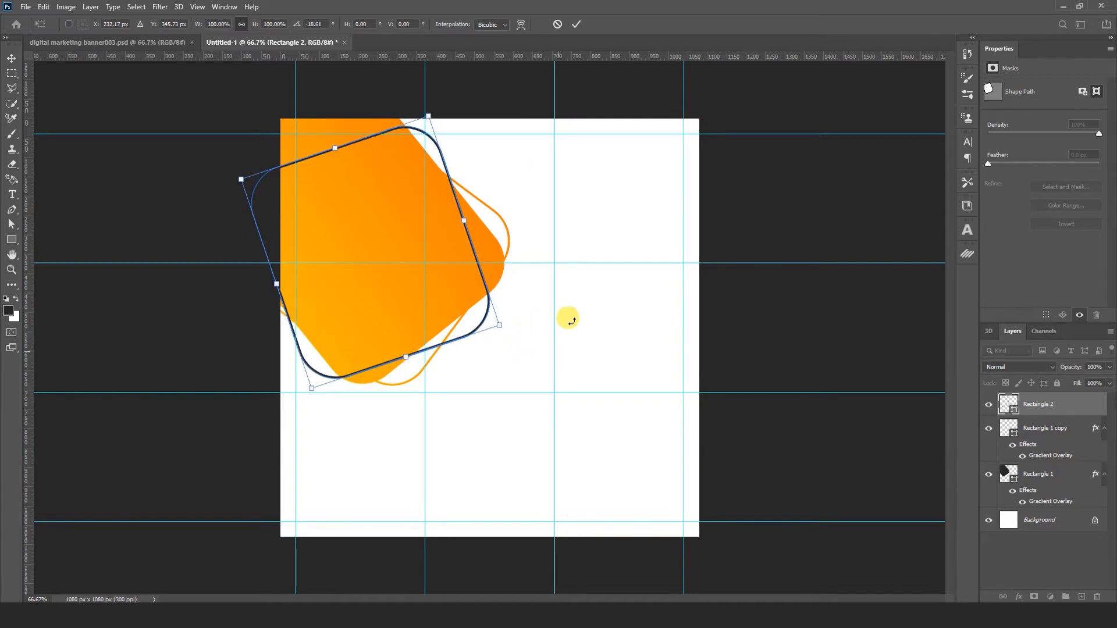
pyautogui.click(577, 24)
pyautogui.click(596, 314)
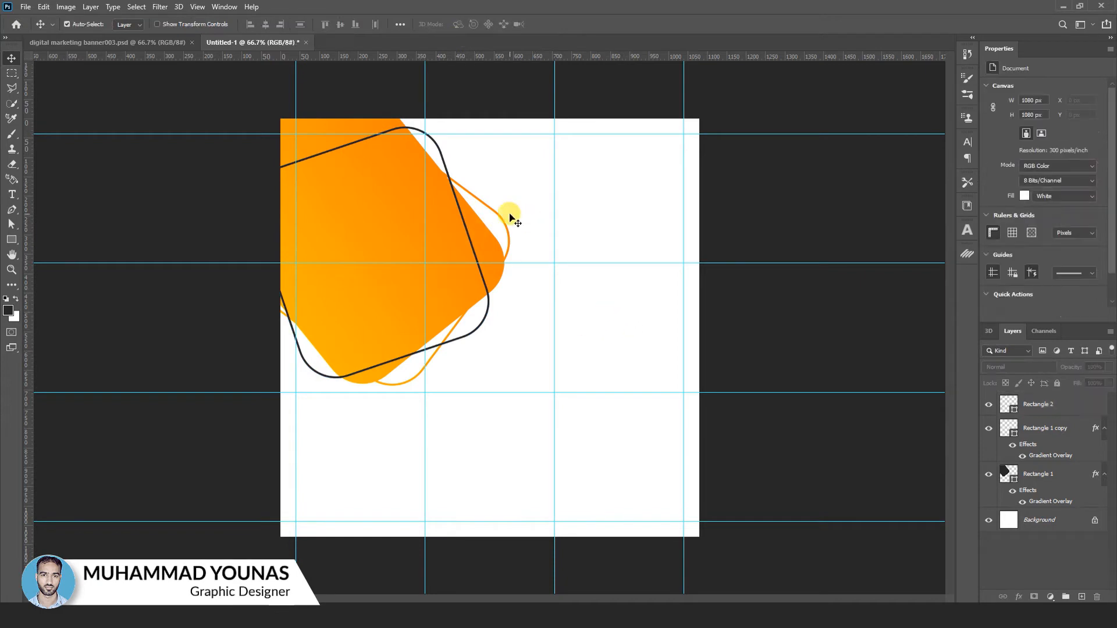
pyautogui.click(502, 223)
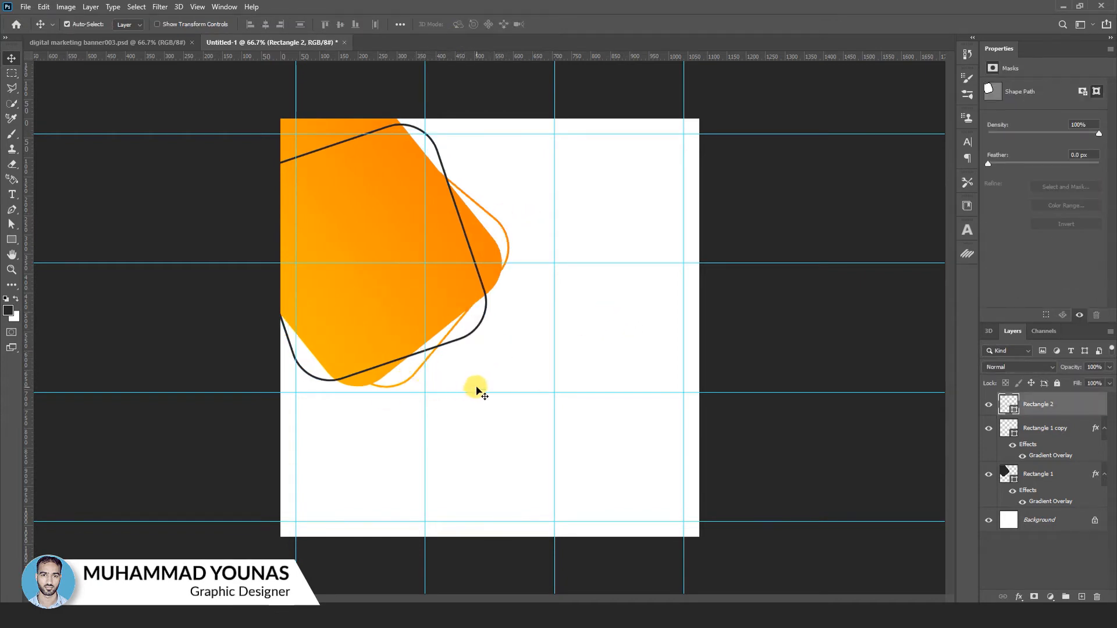
pyautogui.click(520, 375)
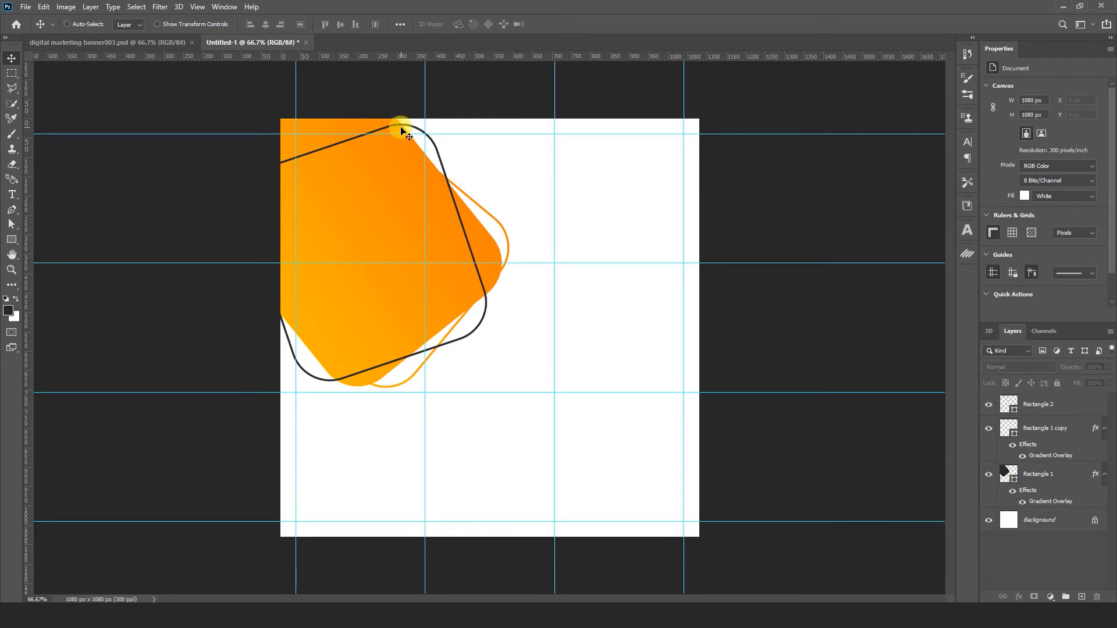
# Rasterize the dark outline's layer, Rectangle 2.
pyautogui.hotkey('ctrl', '+')
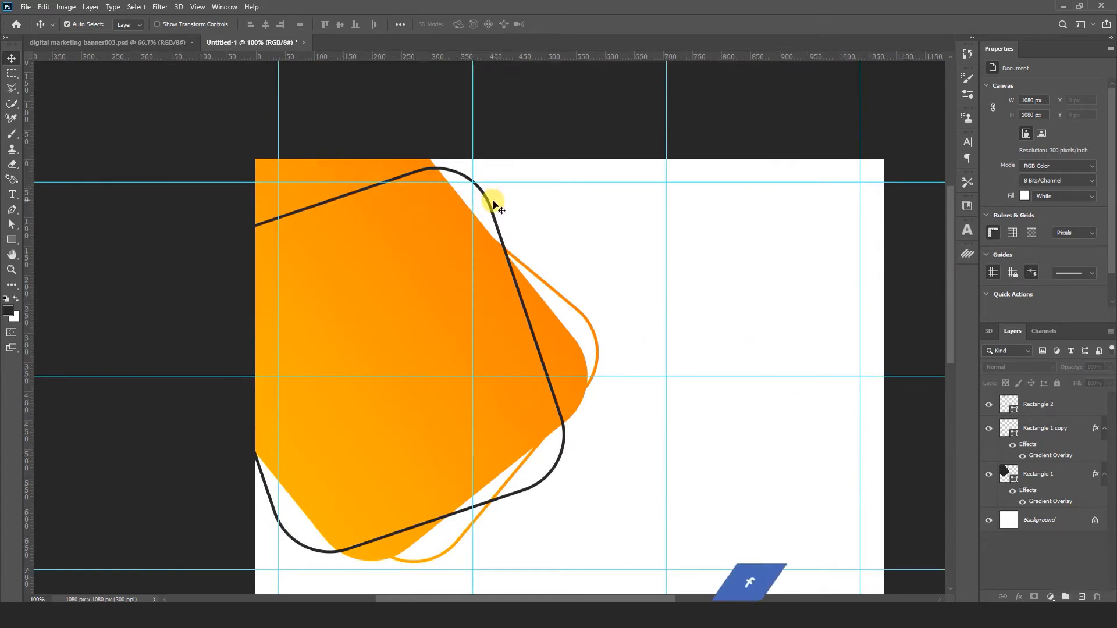
pyautogui.click(457, 207)
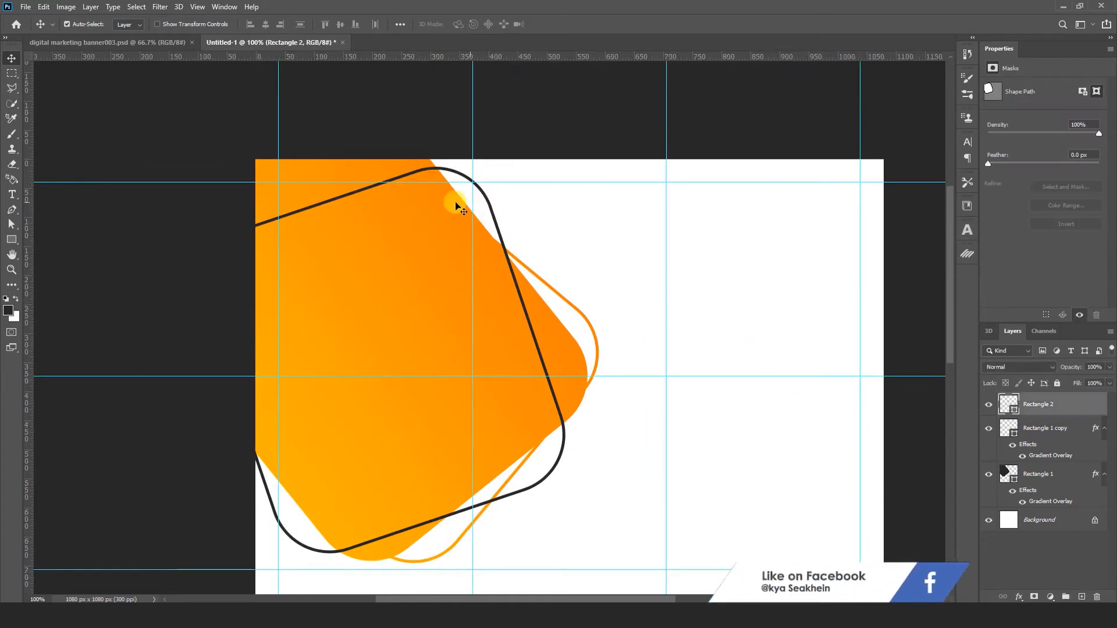
pyautogui.rightClick(1059, 406)
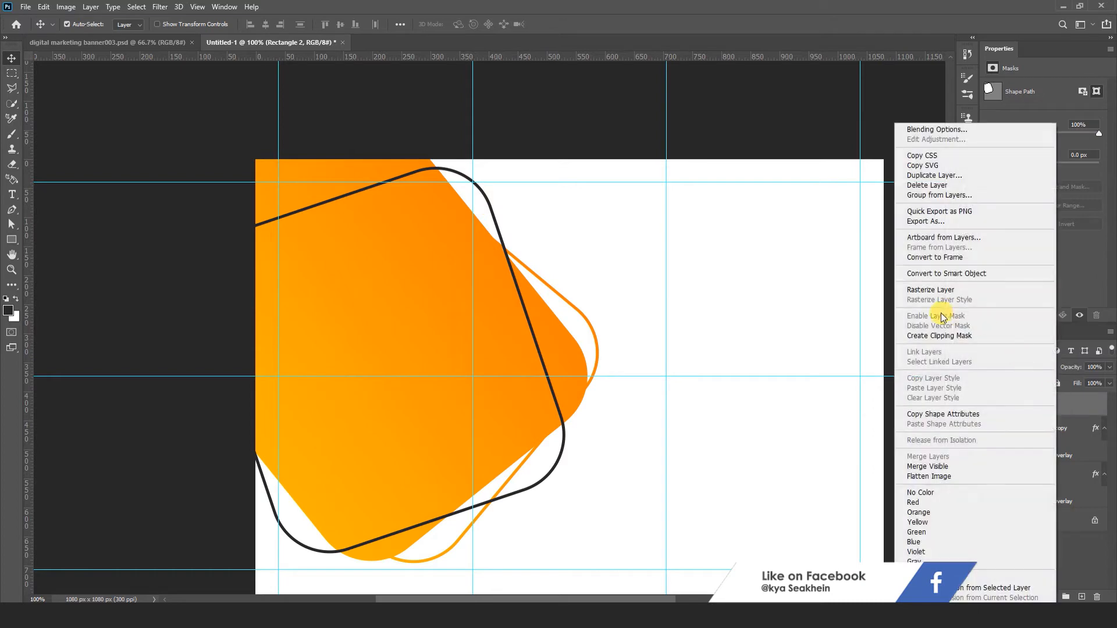
pyautogui.click(923, 291)
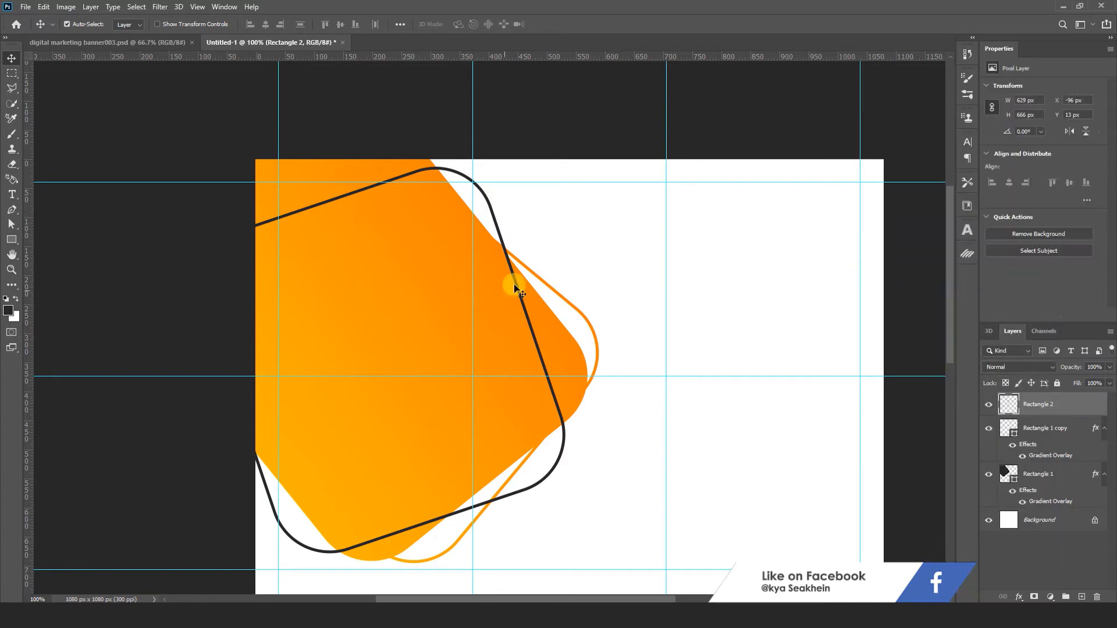
# Outline the dark line's upper stretch across the gradient shape with the Pen tool, convert it to a selection and delete that stretch.
pyautogui.click(13, 204)
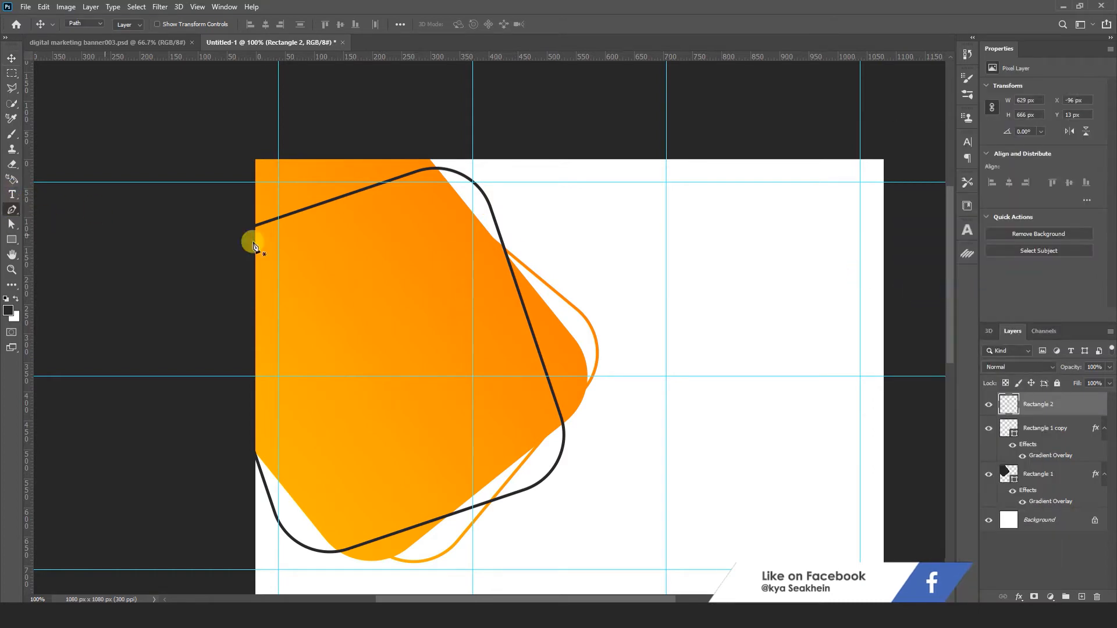
pyautogui.click(434, 165)
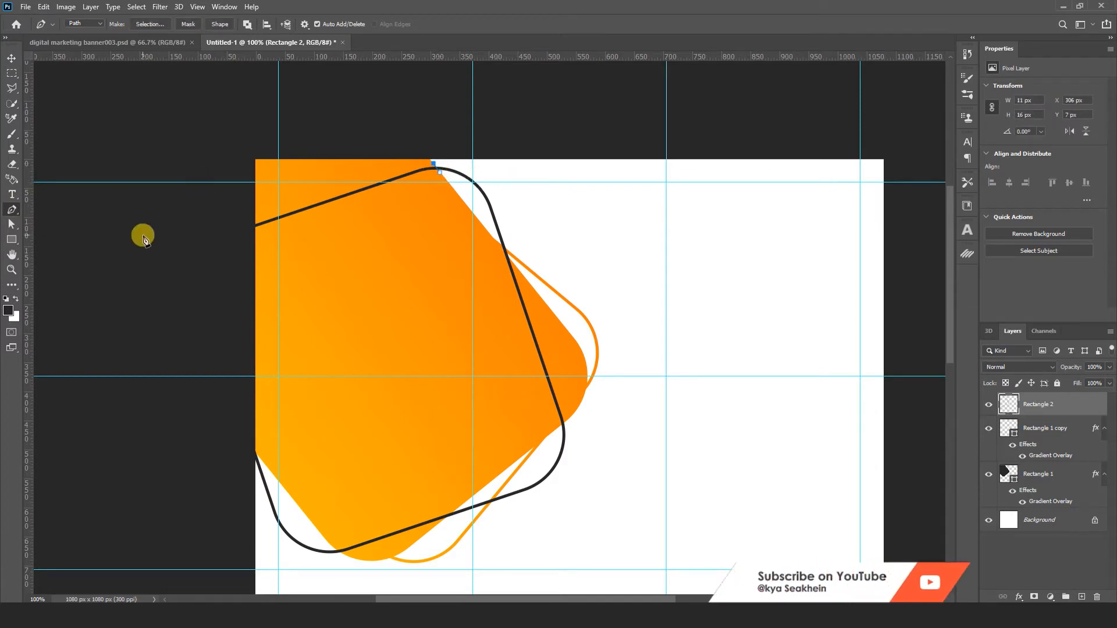
pyautogui.moveTo(229, 215); pyautogui.dragTo(231, 267)
pyautogui.moveTo(427, 218); pyautogui.dragTo(439, 196)
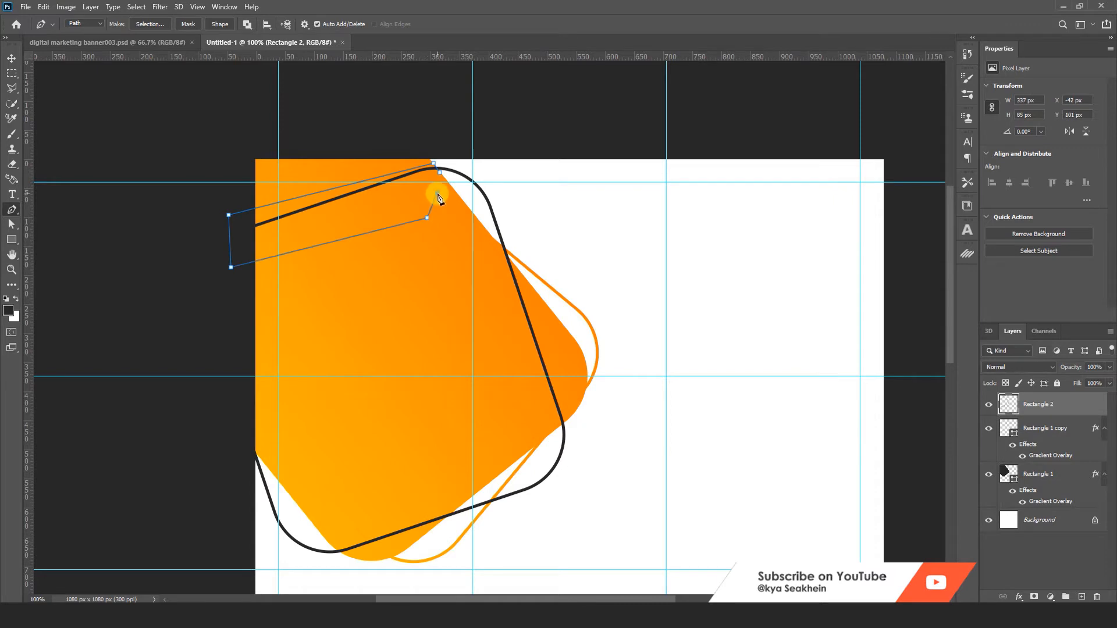
pyautogui.hotkey('ctrl', 'shift', 'Return')
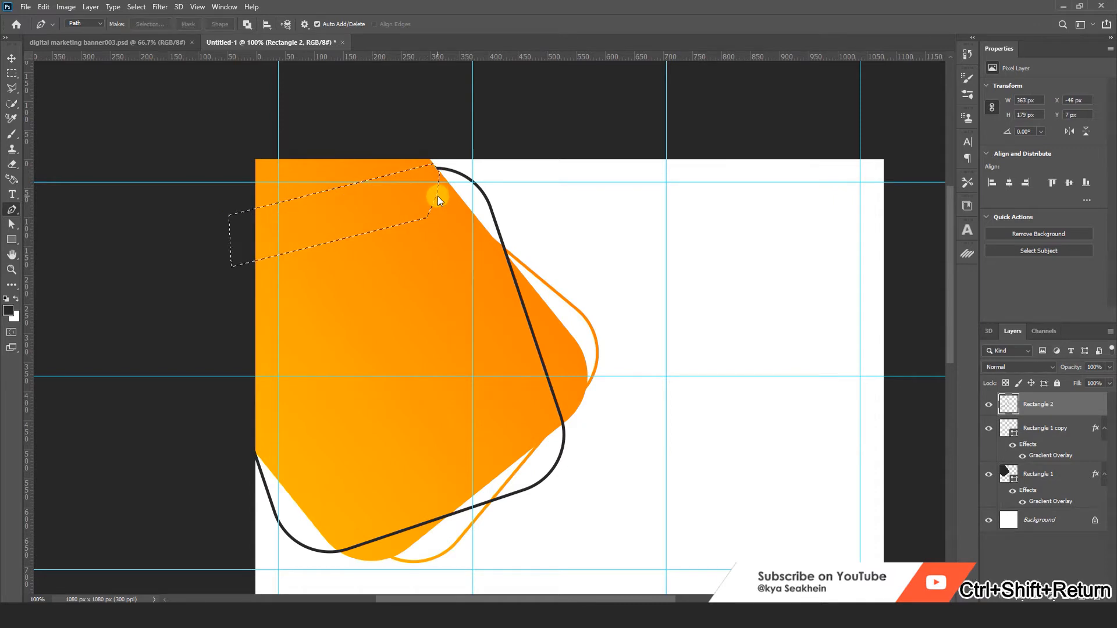
pyautogui.hotkey('ctrl', 'd')
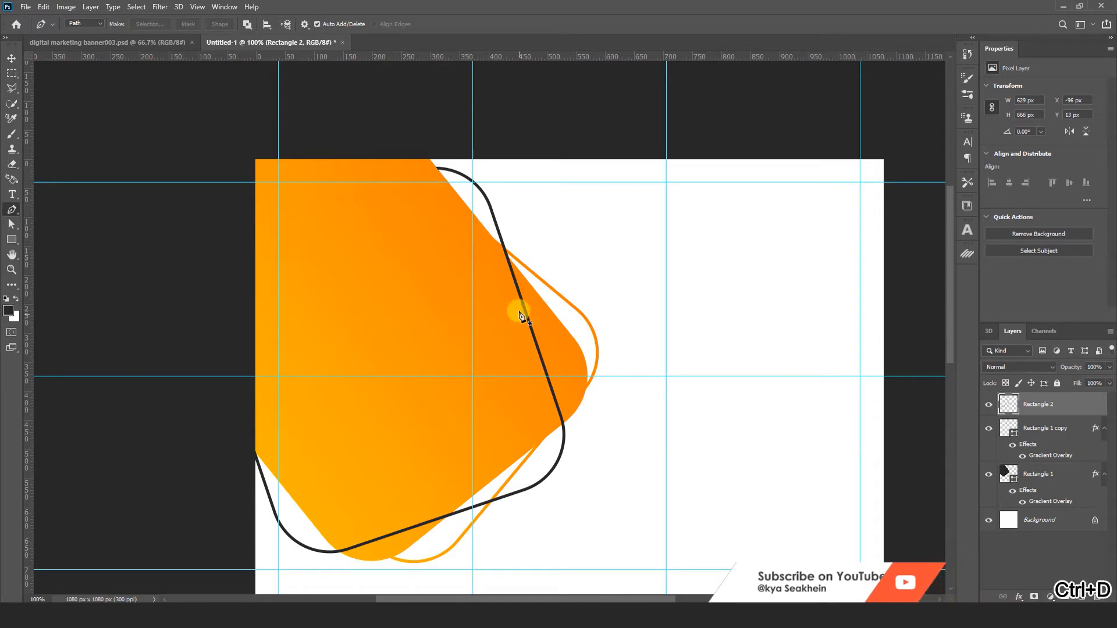
# Select the dark outline's lower stretch across the gradient shape with a Pen path and delete it, then deselect.
pyautogui.scroll(-3, 519, 314)
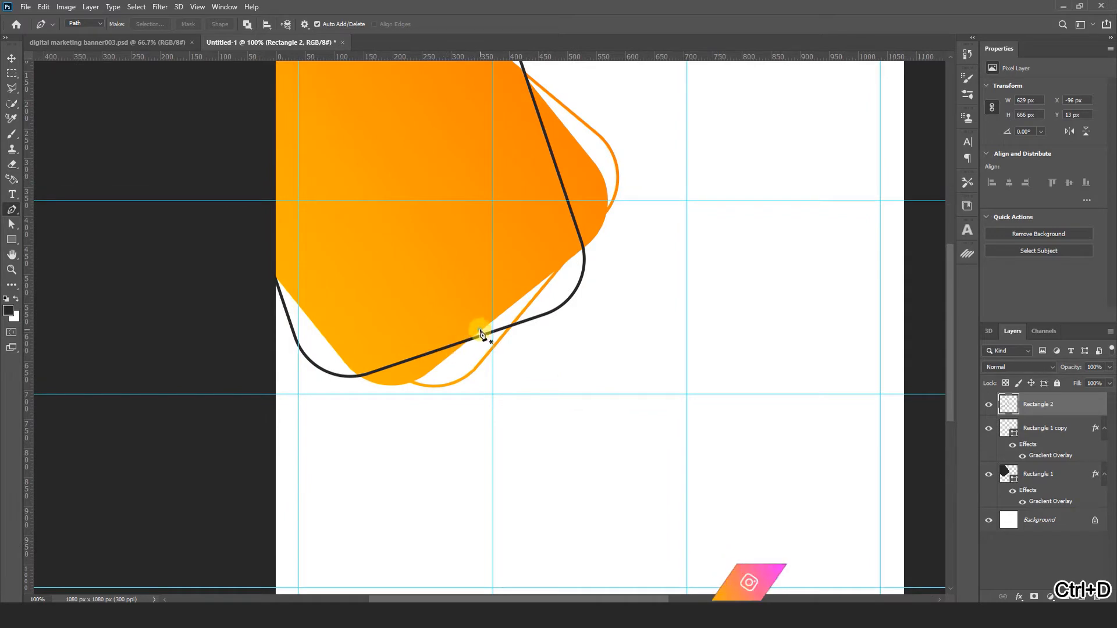
pyautogui.click(464, 343)
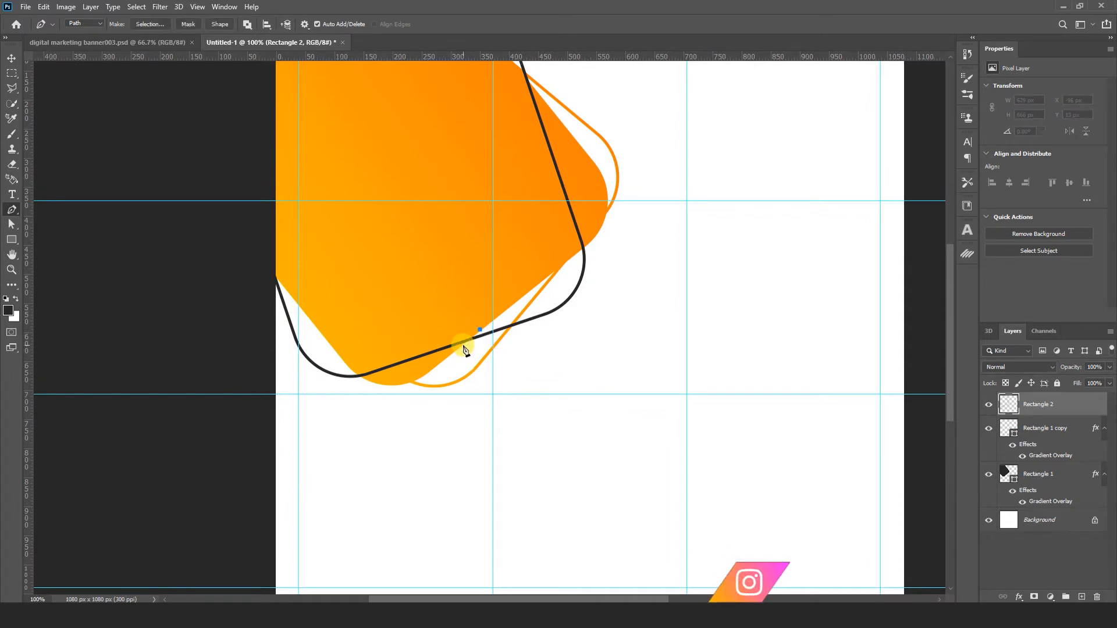
pyautogui.click(367, 382)
pyautogui.click(355, 373)
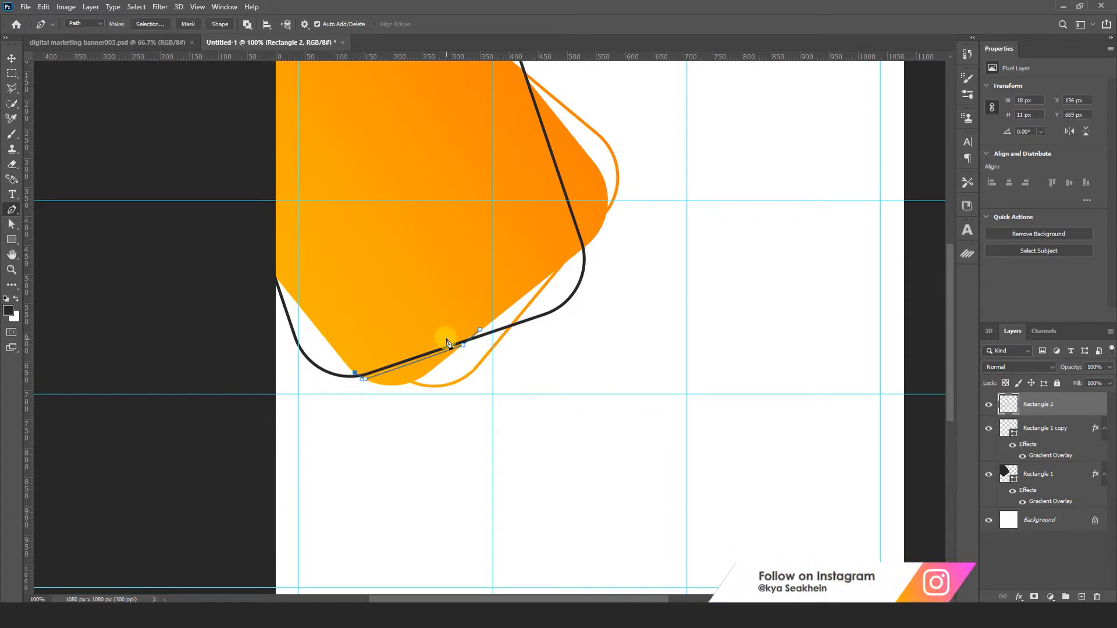
pyautogui.hotkey('ctrl', 'shift', 'Return')
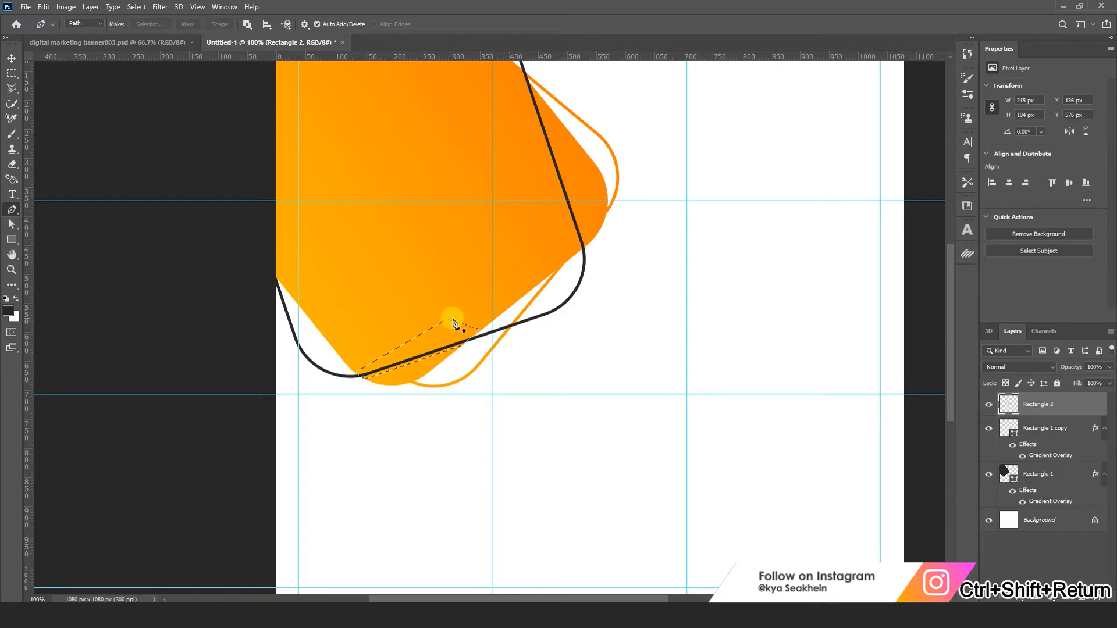
pyautogui.hotkey('ctrl', 'd')
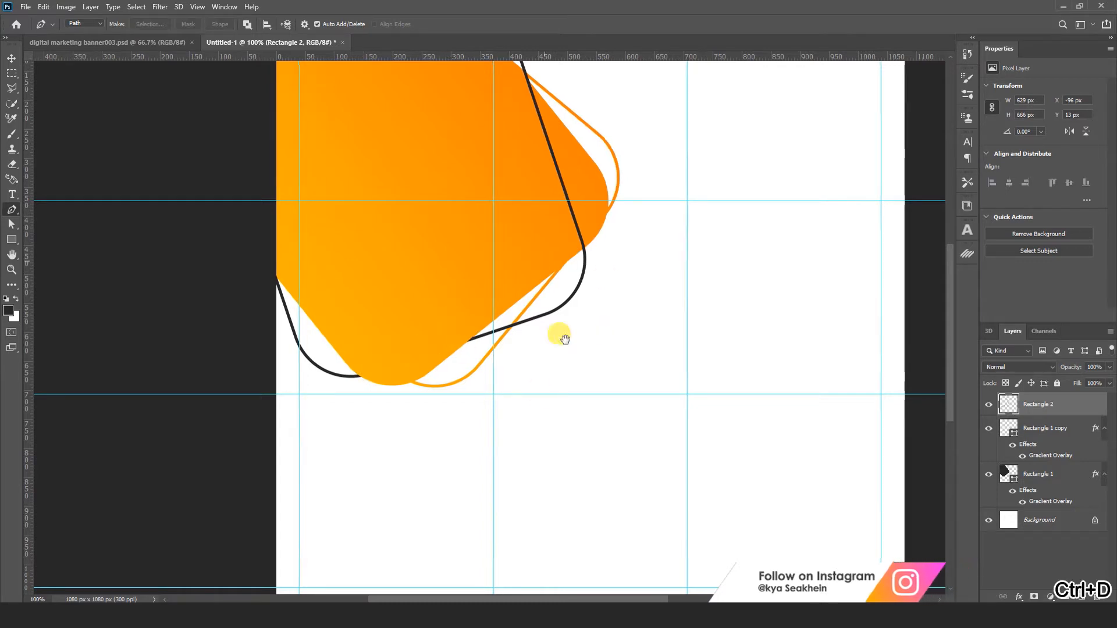
pyautogui.moveTo(548, 261); pyautogui.dragTo(582, 412)
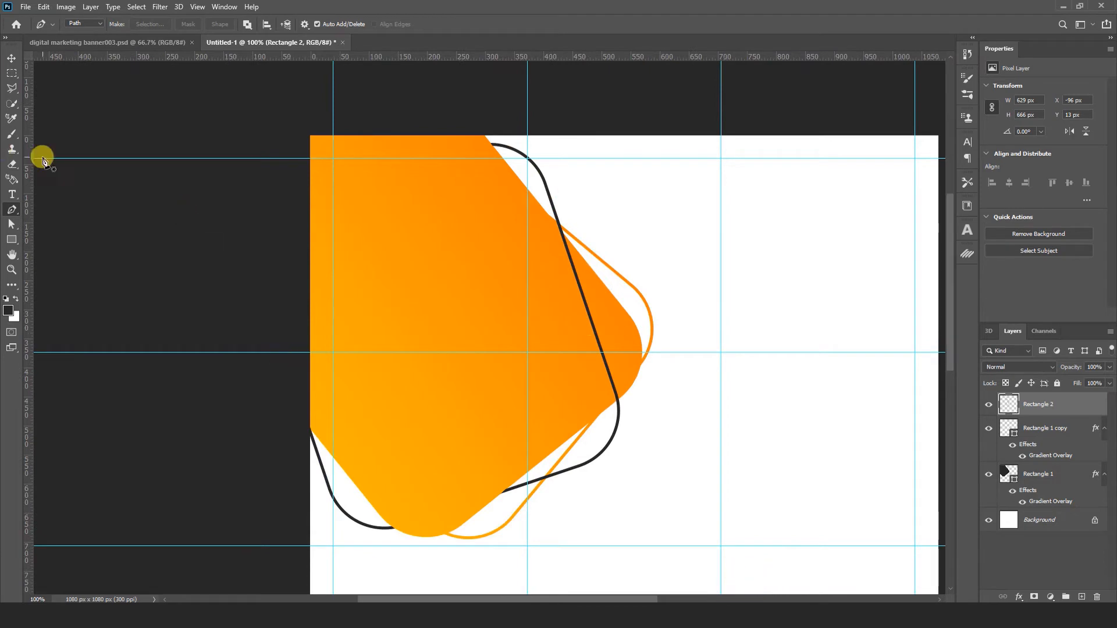
pyautogui.click(11, 58)
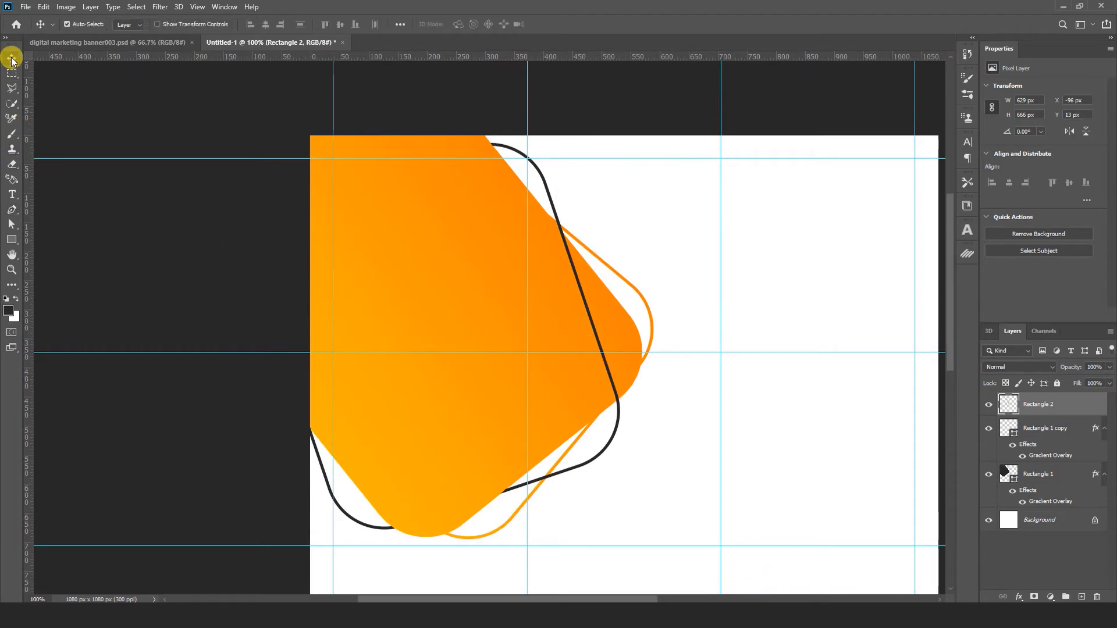
# Check the reference banner's logo, then draw a dark hexagon about 99 px wide on the white area and shift it nearer the gradient shape.
pyautogui.click(100, 42)
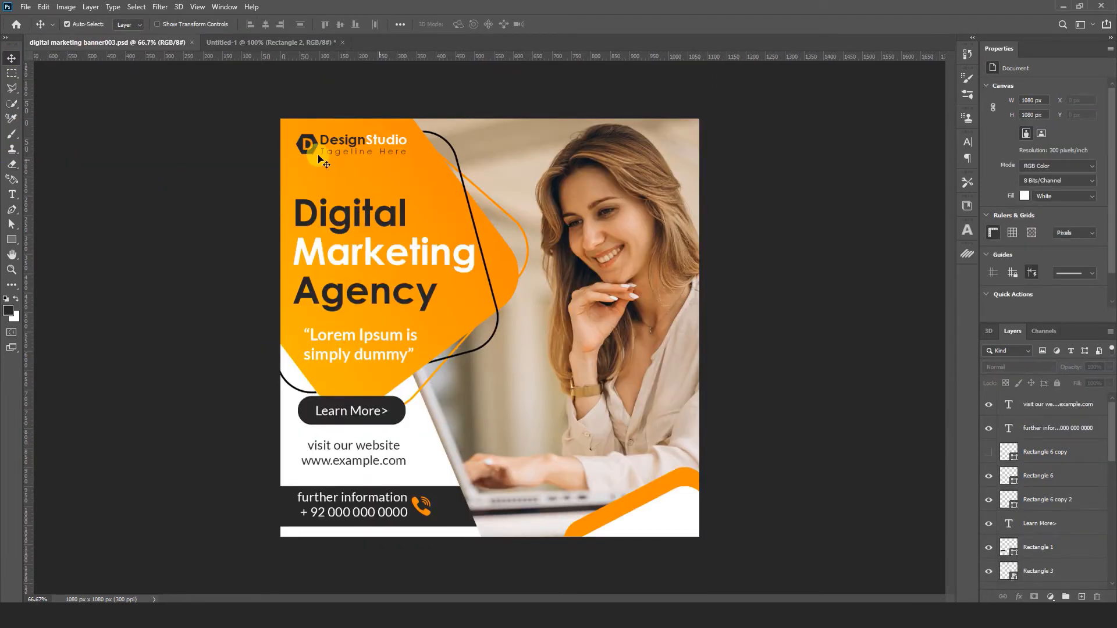
pyautogui.click(245, 43)
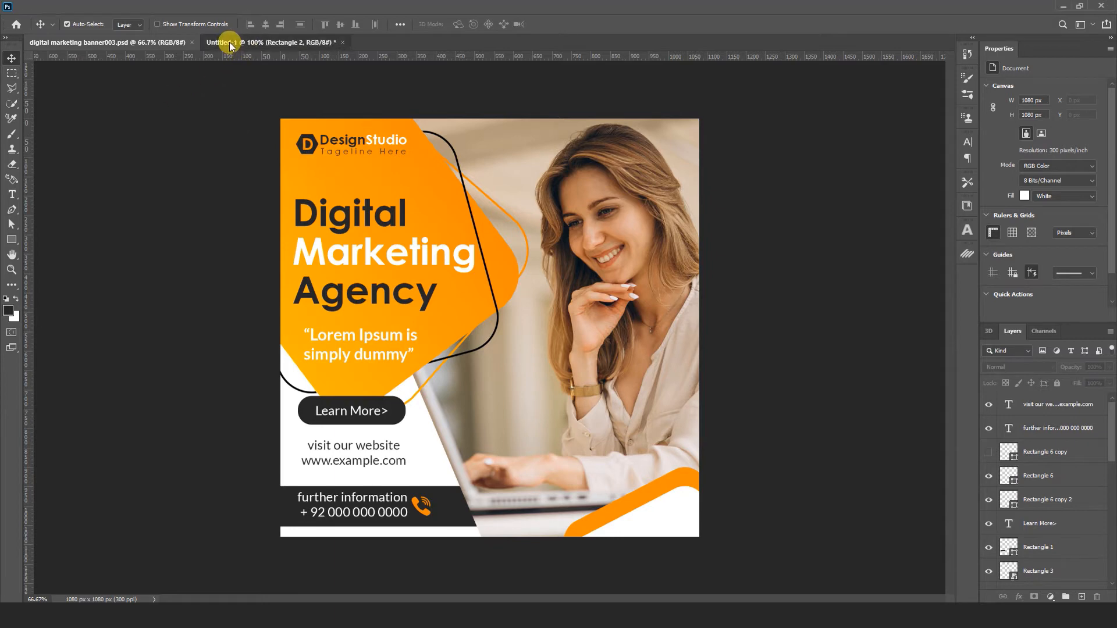
pyautogui.moveTo(653, 202); pyautogui.dragTo(497, 282)
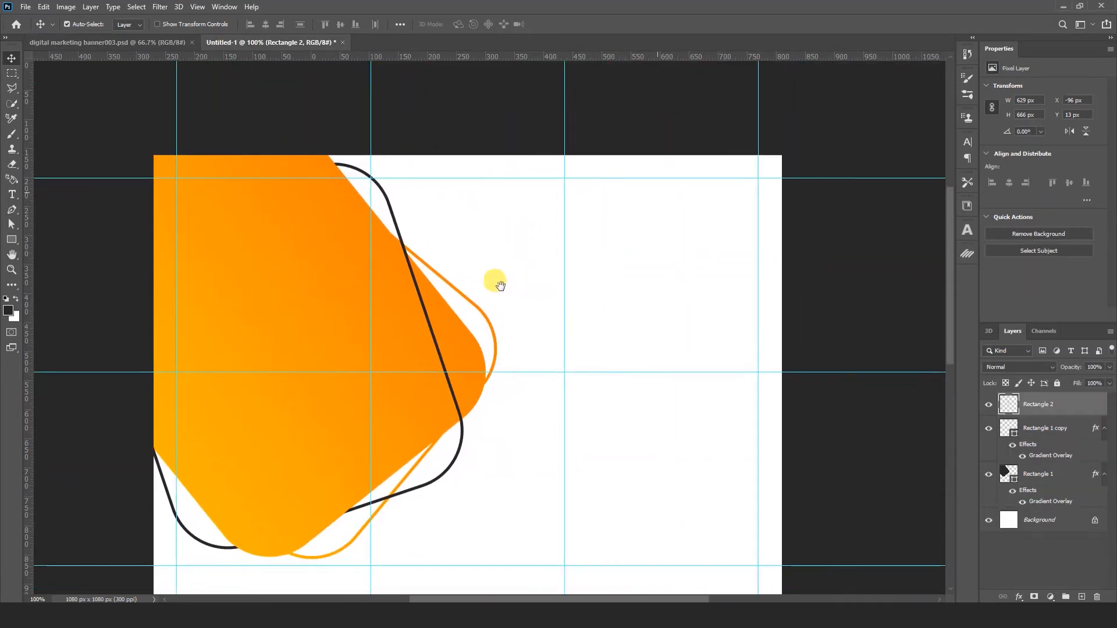
pyautogui.click(12, 244)
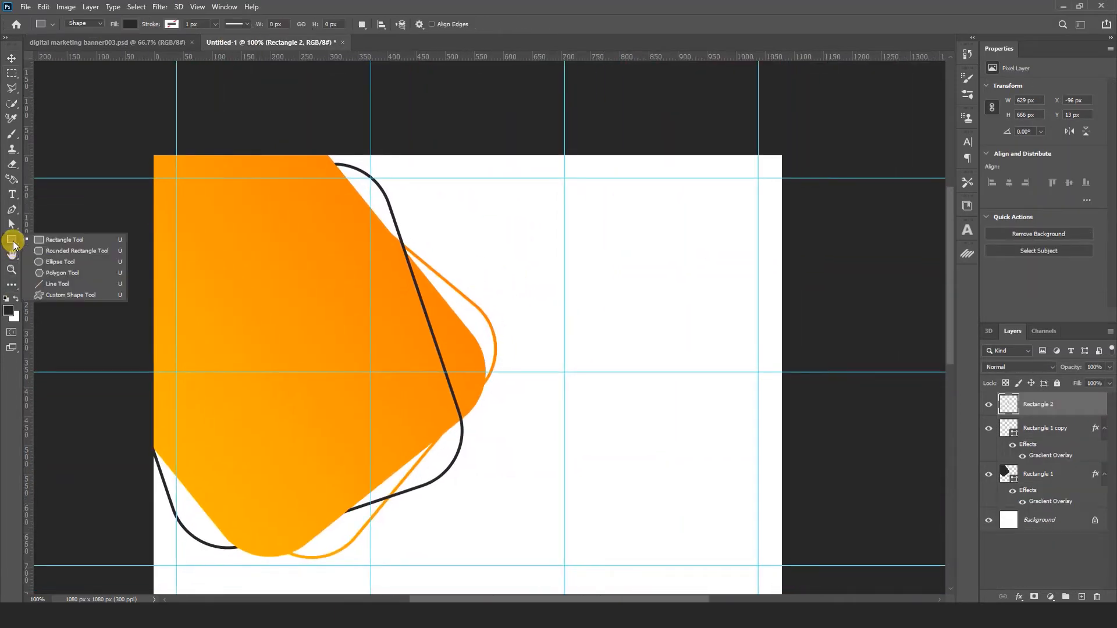
pyautogui.click(55, 273)
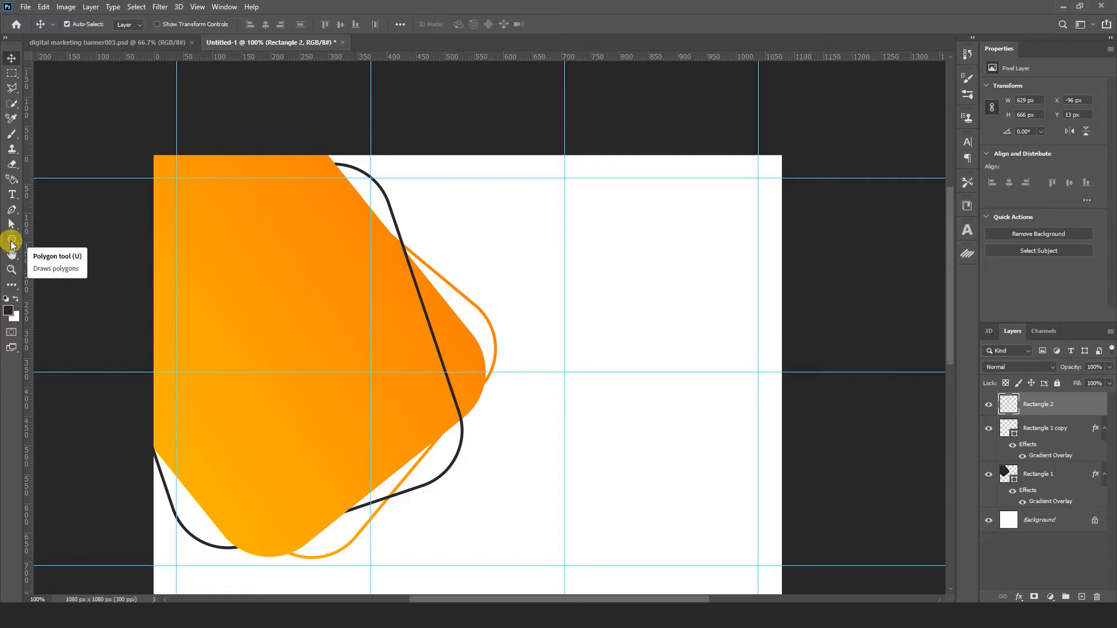
pyautogui.click(11, 241)
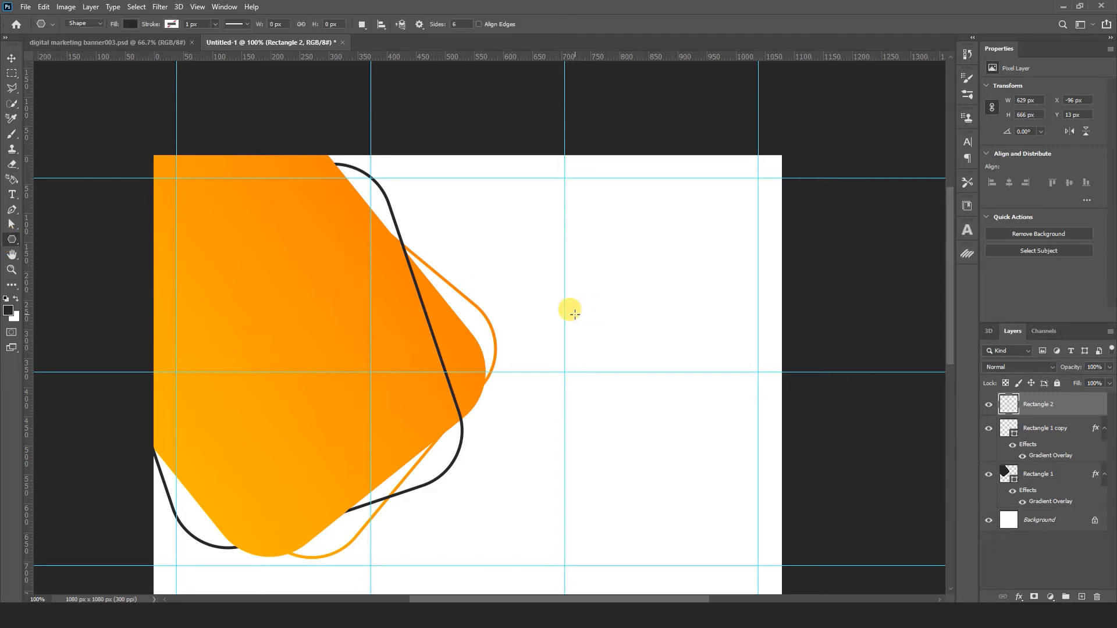
pyautogui.click(575, 315)
pyautogui.click(392, 408)
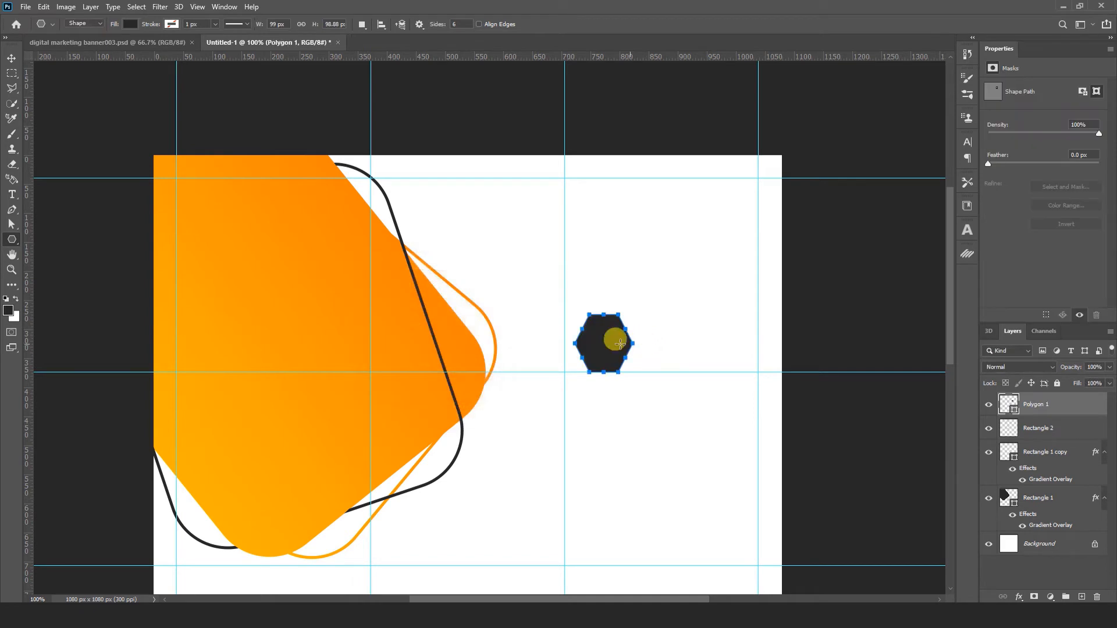
pyautogui.click(12, 58)
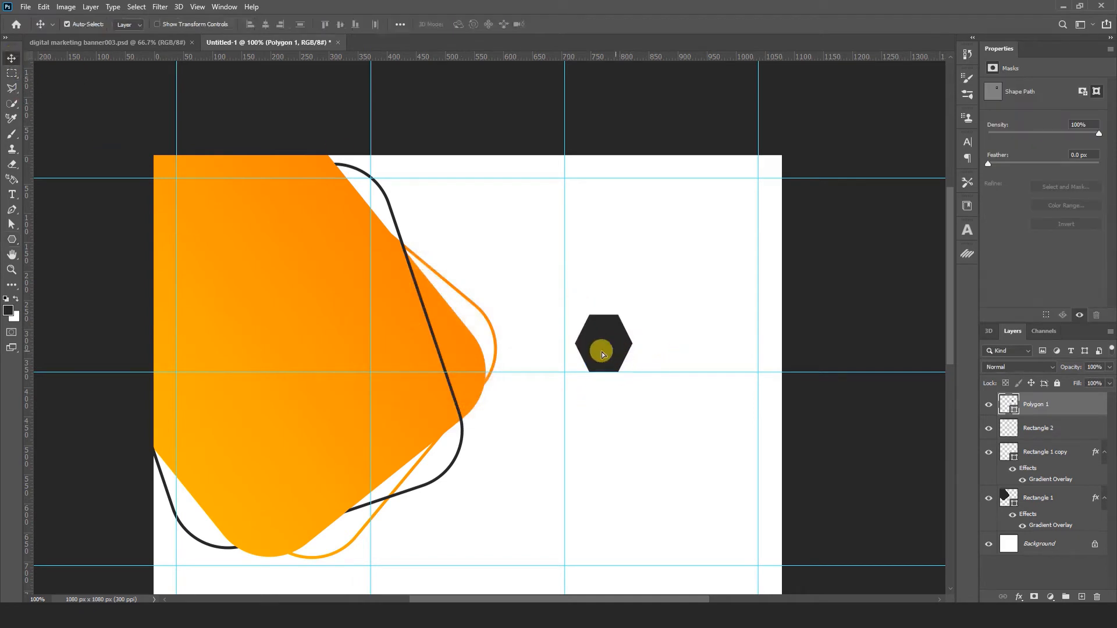
pyautogui.moveTo(603, 347); pyautogui.dragTo(562, 347)
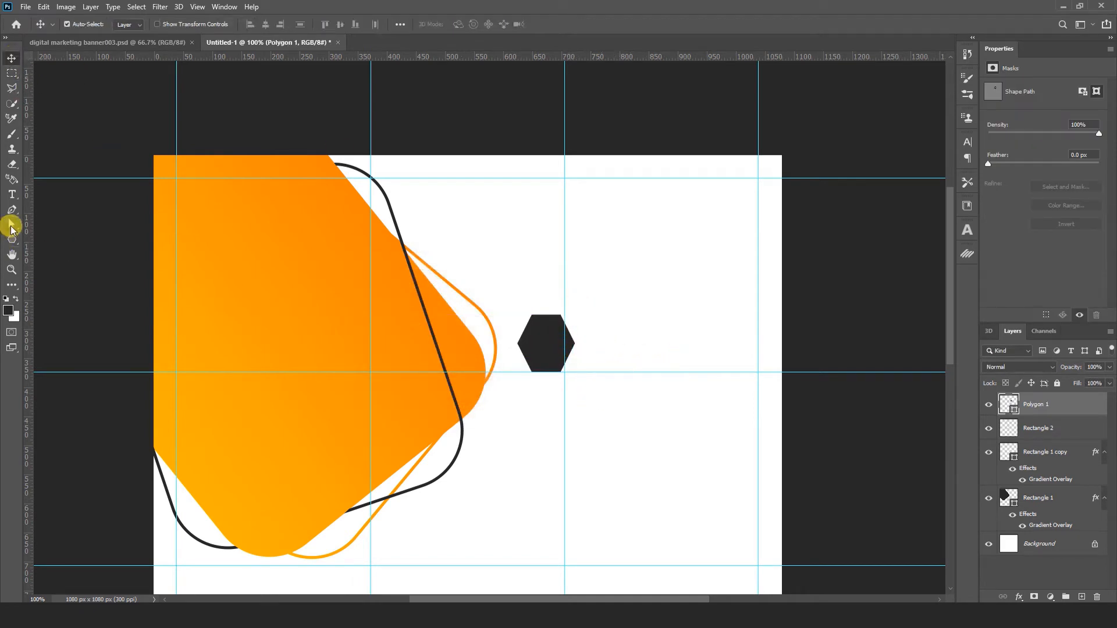
# Add the letter "D" as 8 pt Lato Regular text and centre it on the hexagon.
pyautogui.click(11, 194)
pyautogui.click(602, 317)
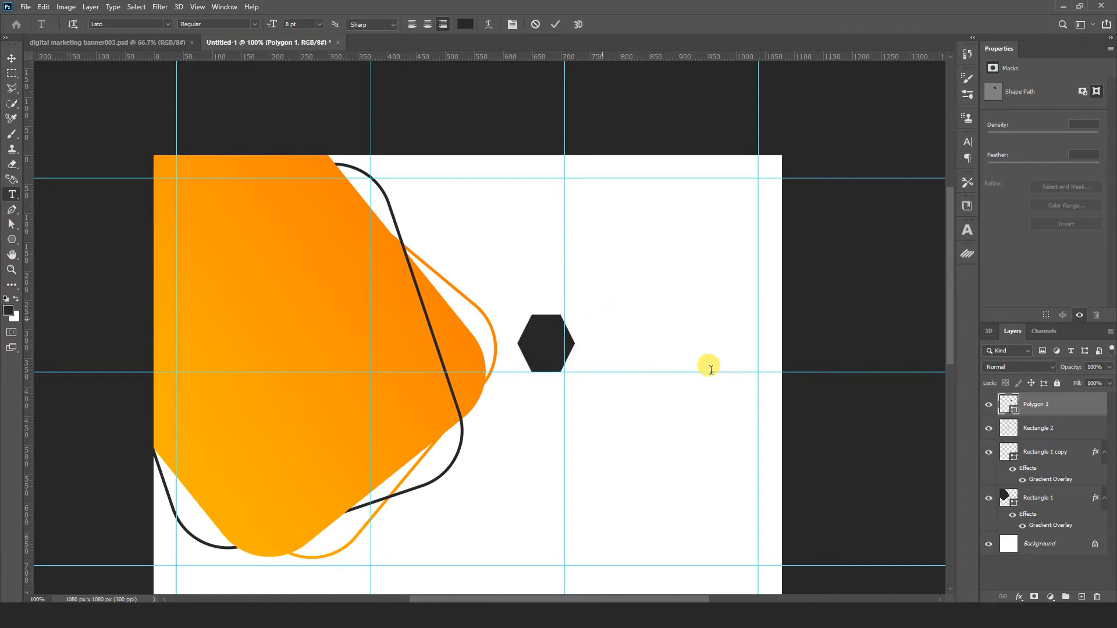
pyautogui.write('D')
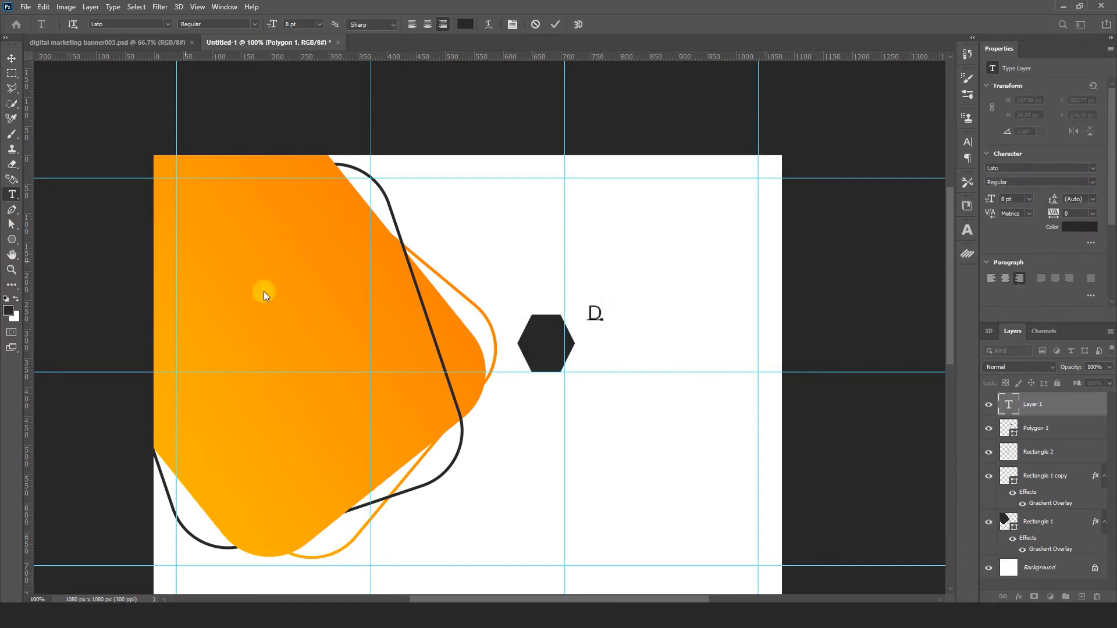
pyautogui.click(11, 59)
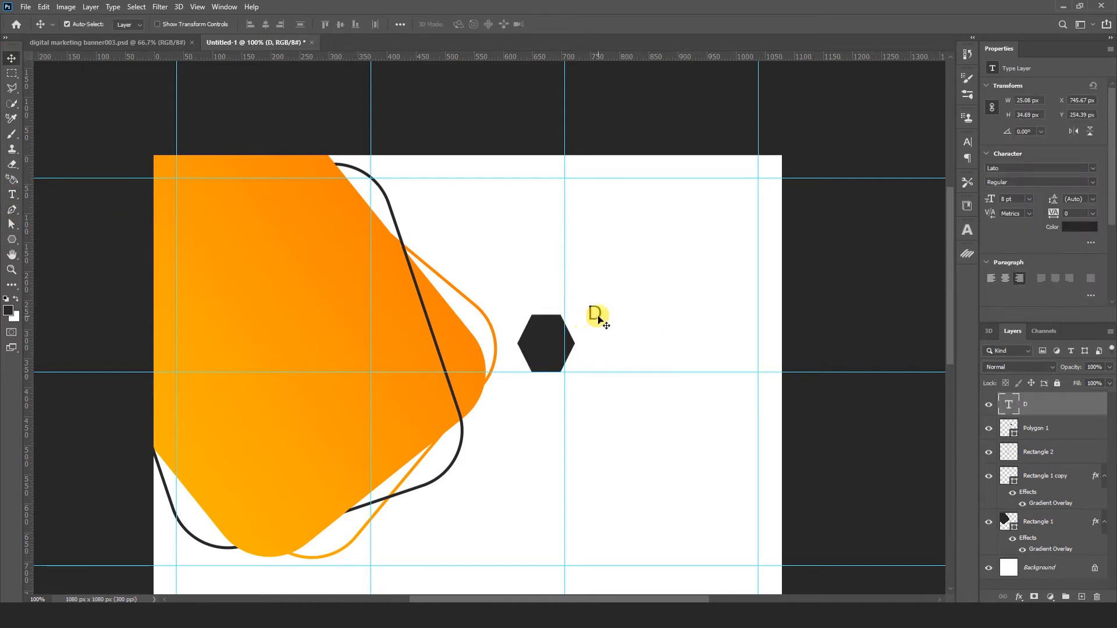
pyautogui.moveTo(600, 320); pyautogui.dragTo(550, 351)
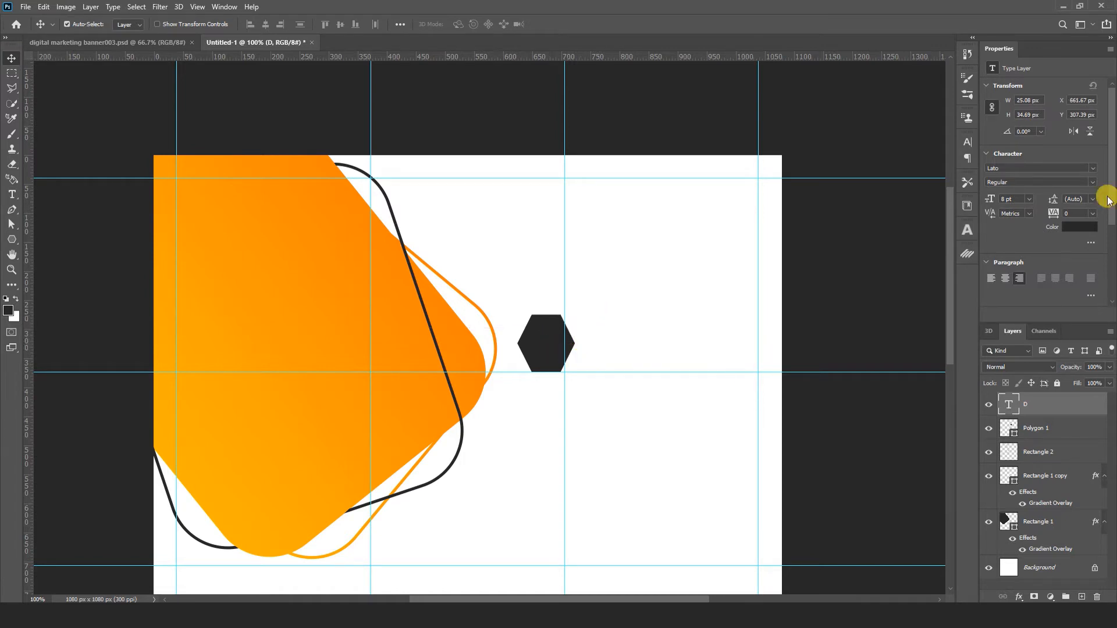
# Colour the letter D orange (#fe9201), sampled from the gradient shape.
pyautogui.click(1083, 227)
pyautogui.click(308, 292)
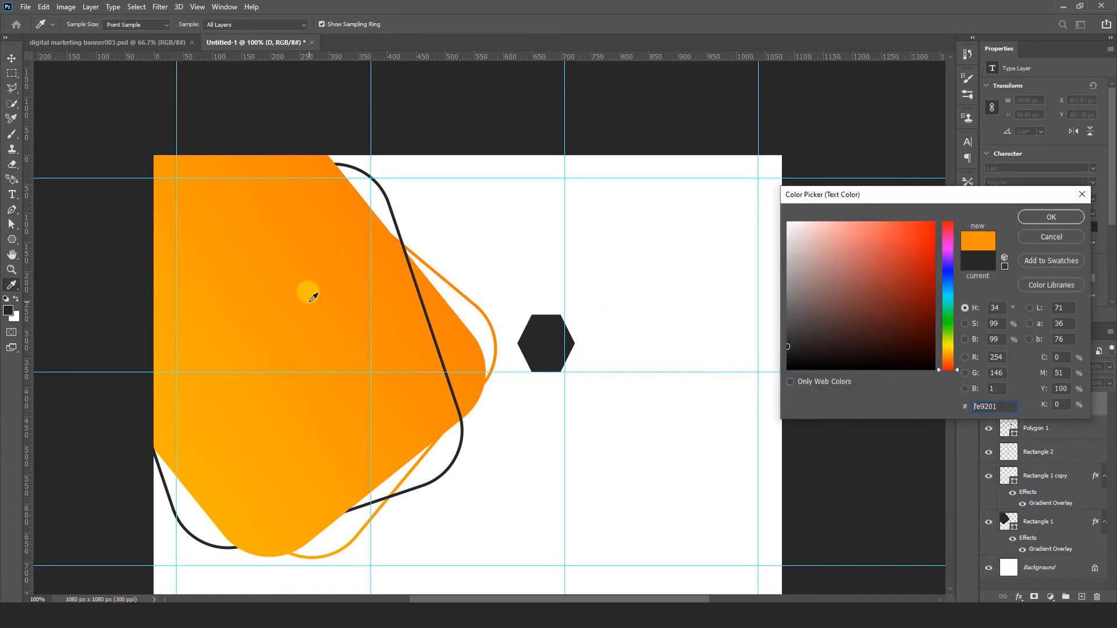
pyautogui.click(1056, 219)
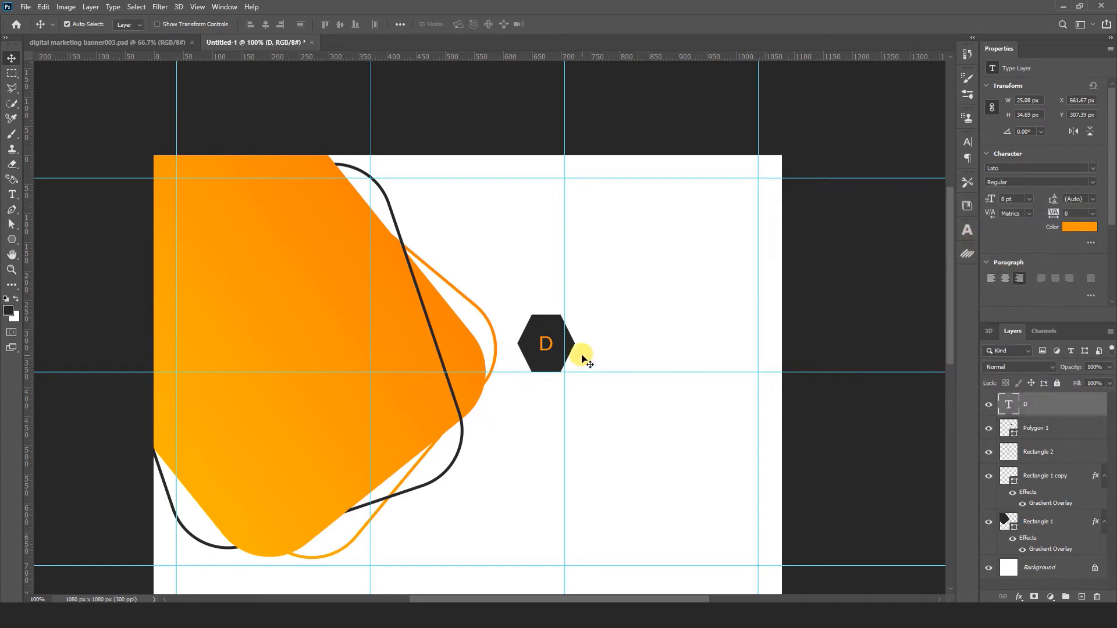
# Scale the letter D up to about 179% inside the hexagon and deselect its layer.
pyautogui.hotkey('ctrl', 't')
pyautogui.moveTo(554, 334); pyautogui.dragTo(562, 326)
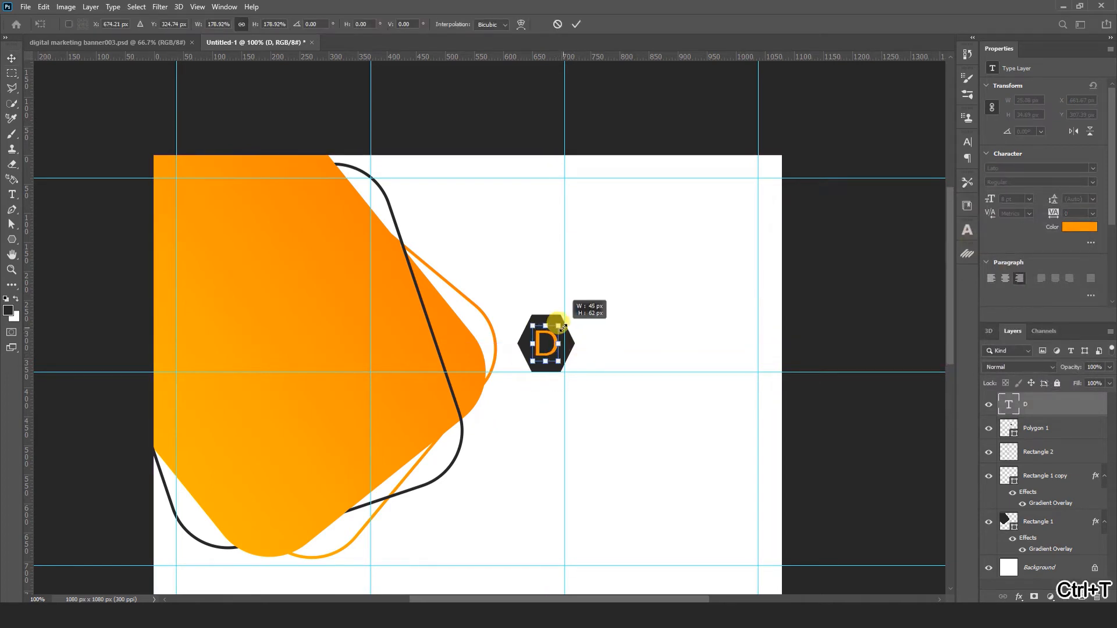
pyautogui.click(577, 25)
pyautogui.click(633, 337)
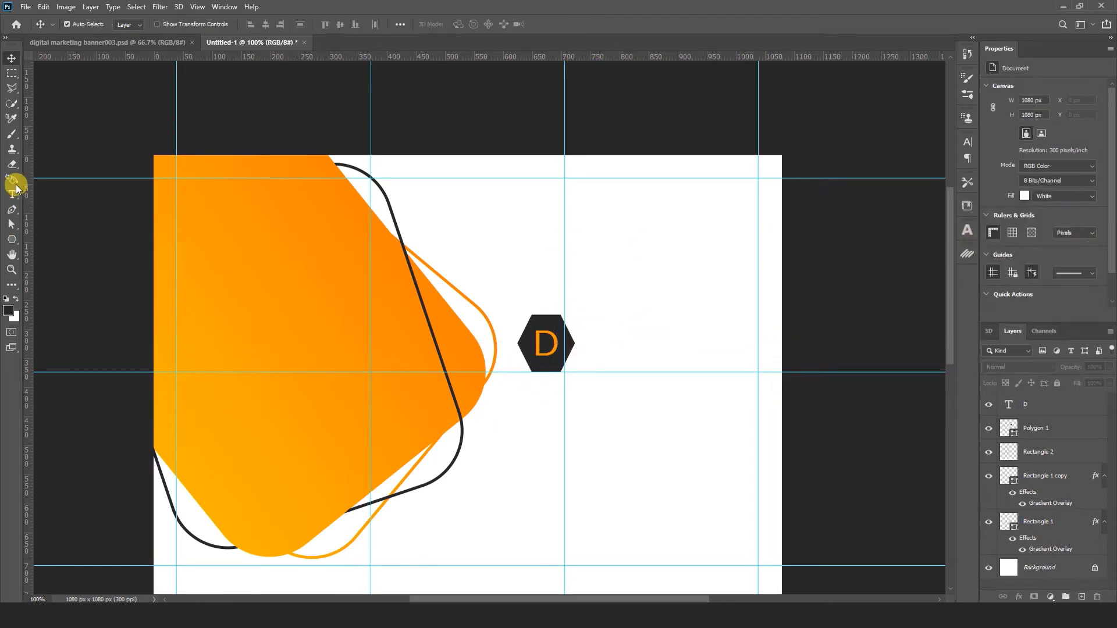
# Add a new text line reading "DesignStudio" beside the hexagon.
pyautogui.click(11, 195)
pyautogui.click(593, 339)
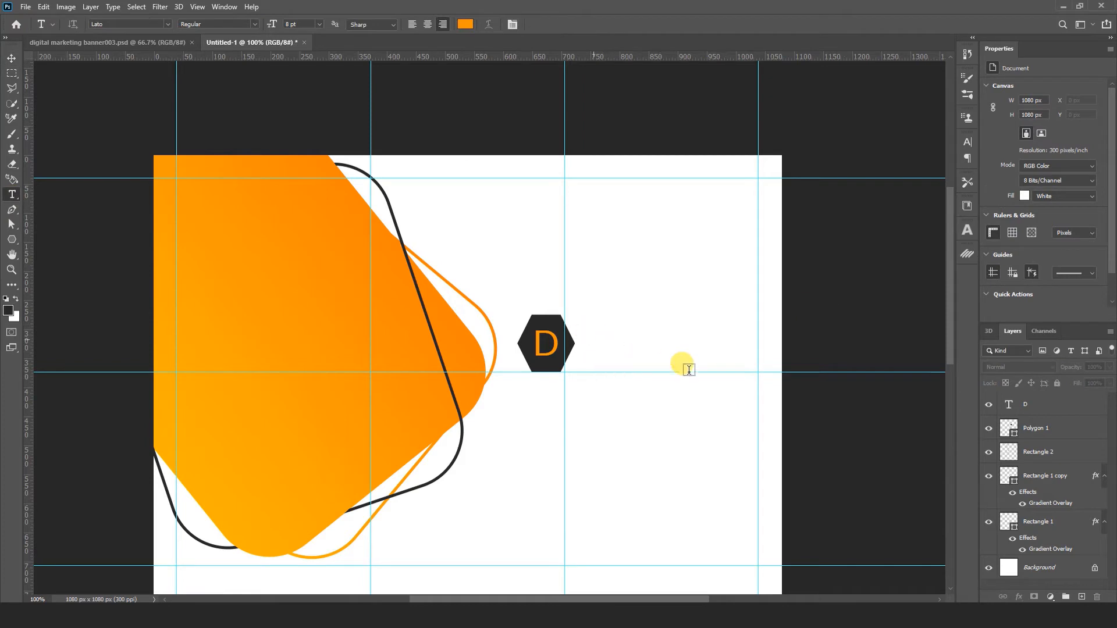
pyautogui.write('Design')
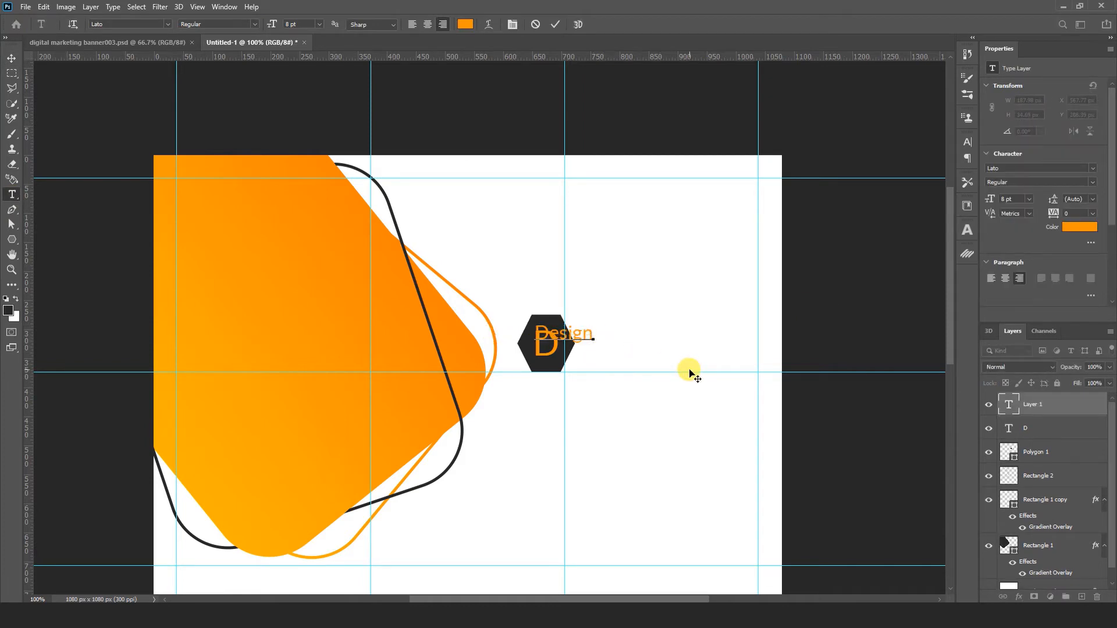
pyautogui.write('Studio')
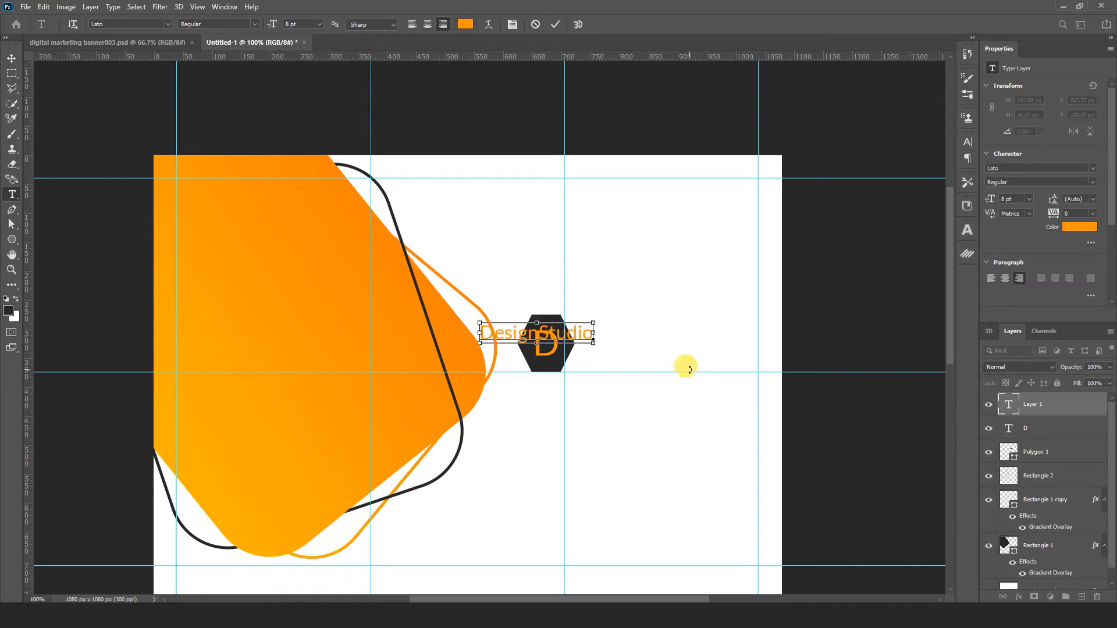
# Recolour the whole DesignStudio text to dark grey #282828.
pyautogui.hotkey('ctrl', 'a')
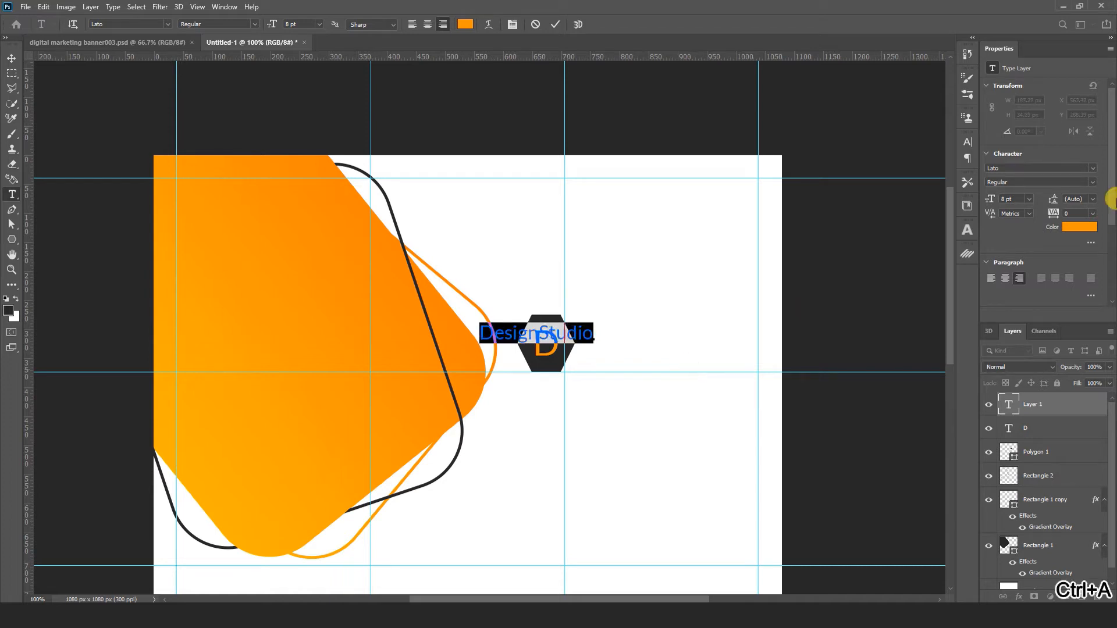
pyautogui.click(1081, 234)
pyautogui.click(851, 127)
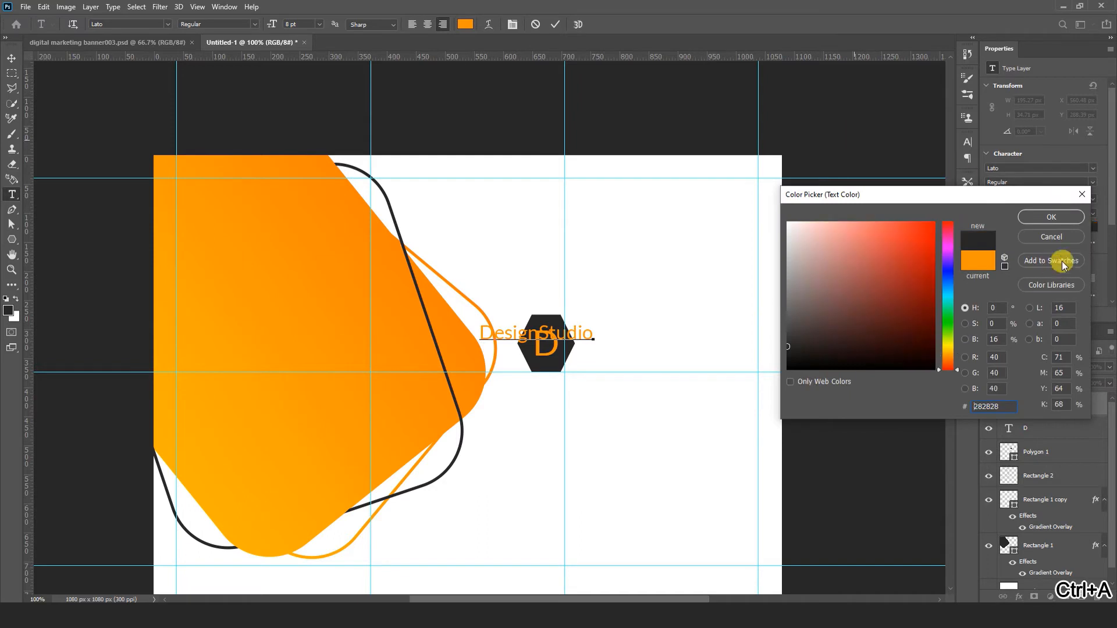
pyautogui.click(1048, 218)
pyautogui.click(11, 58)
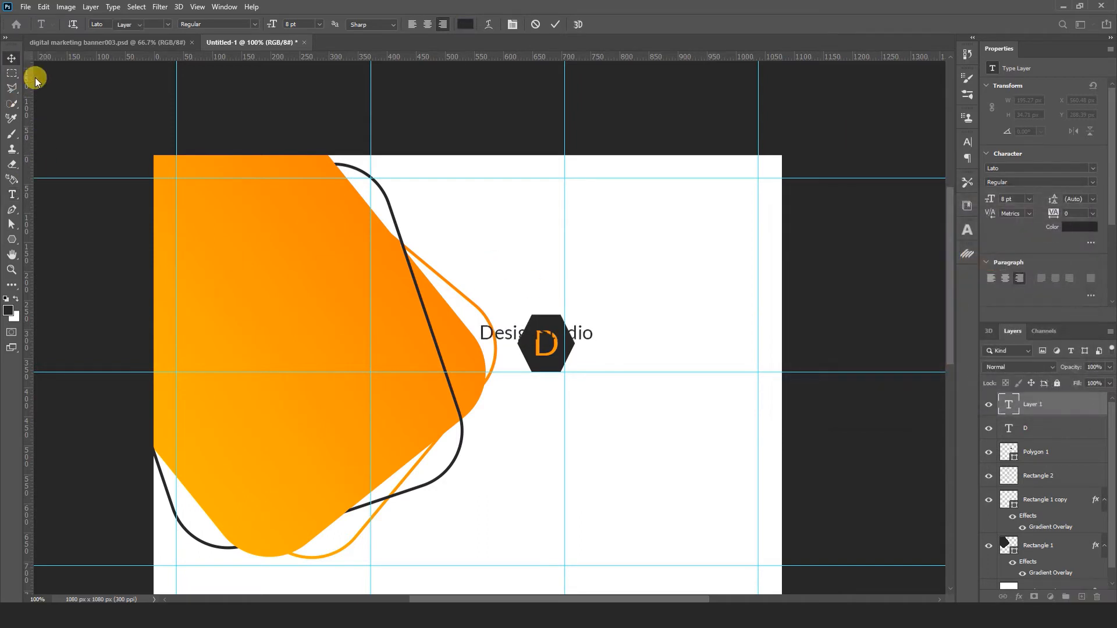
# Set the DesignStudio text's font to Century Gothic Bold.
pyautogui.click(969, 145)
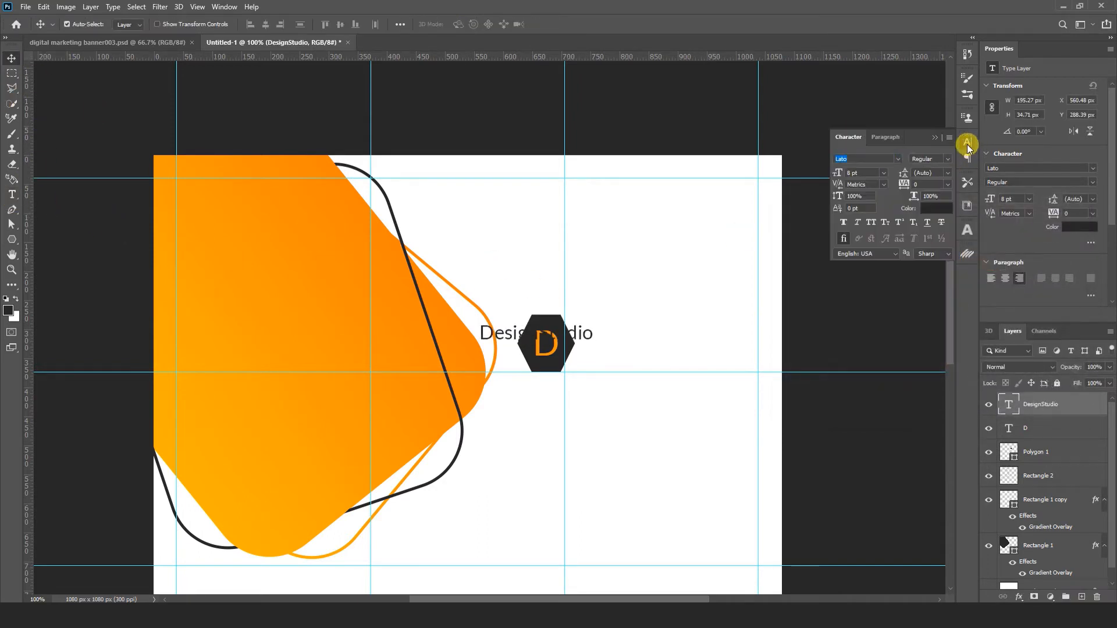
pyautogui.click(875, 159)
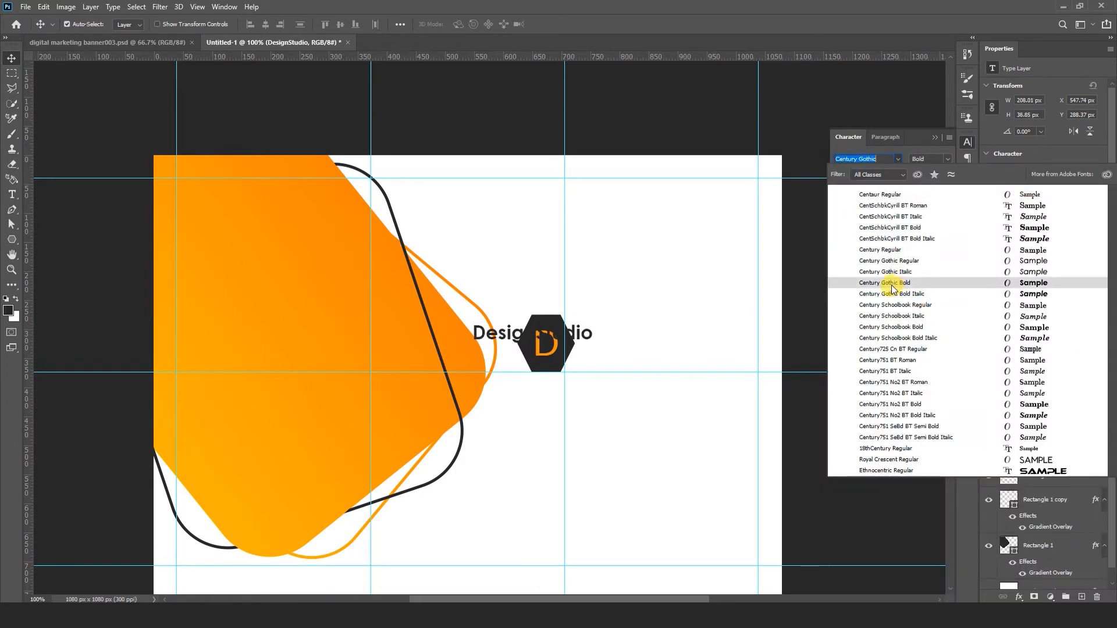
pyautogui.click(891, 283)
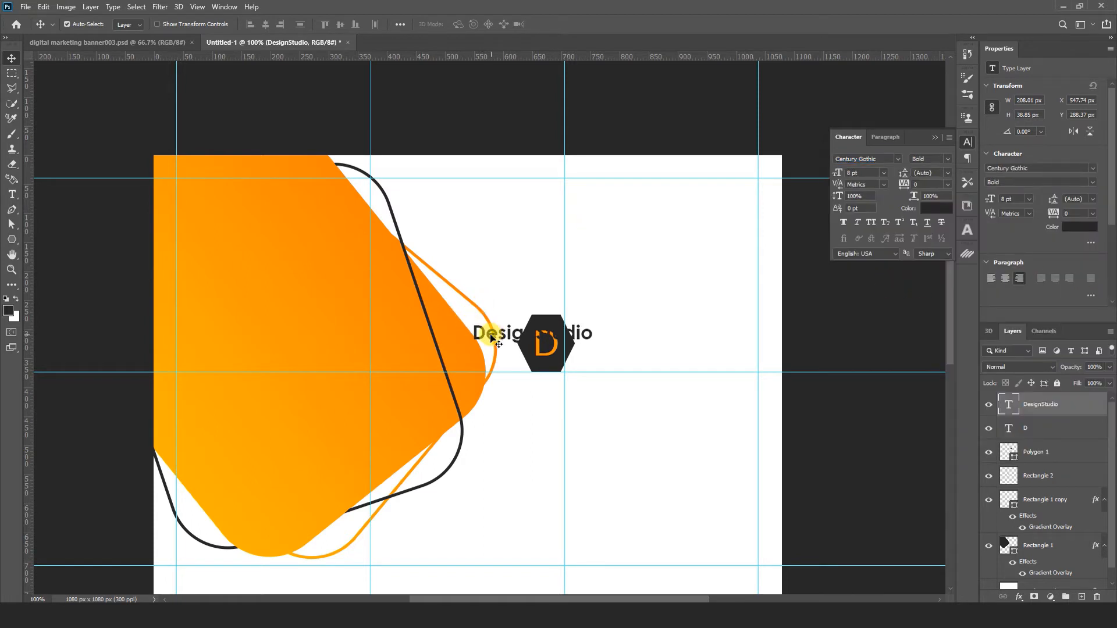
# Enlarge the DesignStudio text to about 10.76 pt and place it immediately right of the hexagon.
pyautogui.moveTo(494, 340); pyautogui.dragTo(738, 305)
pyautogui.hotkey('ctrl', 't')
pyautogui.press('Return')
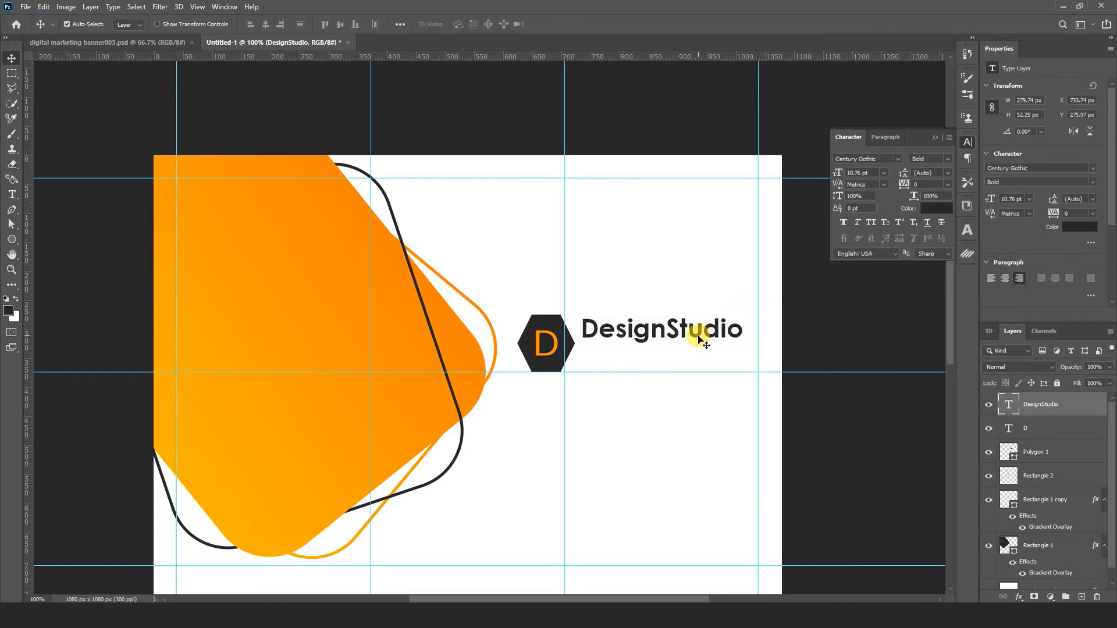
pyautogui.moveTo(703, 342); pyautogui.dragTo(697, 342)
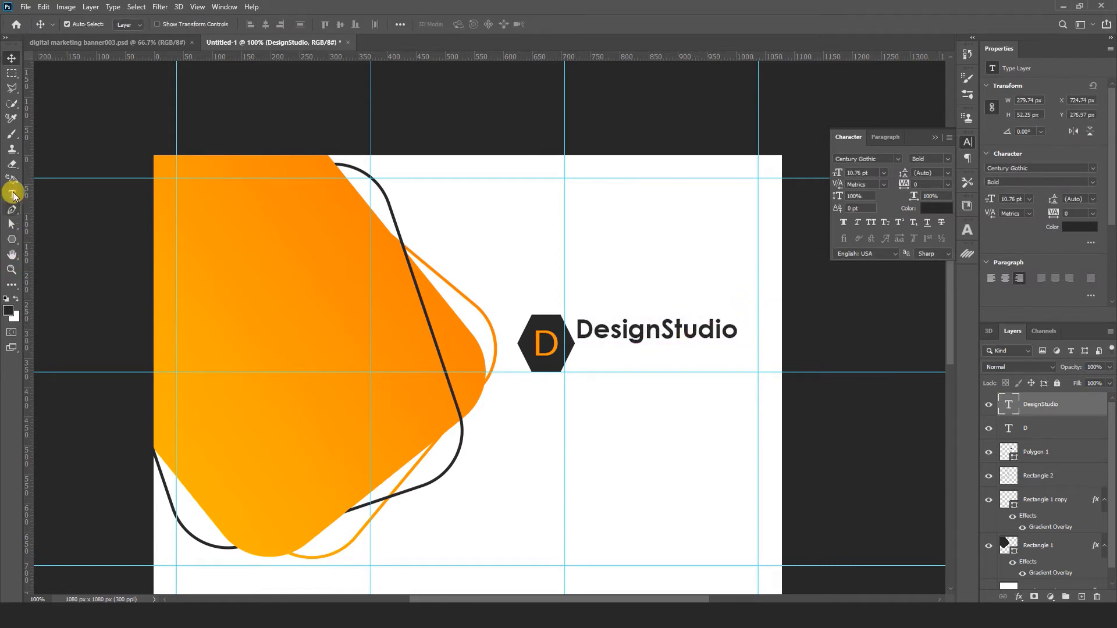
# Add the text "Tageline Here" in 8 pt Century Gothic Bold just below the hexagon.
pyautogui.click(10, 194)
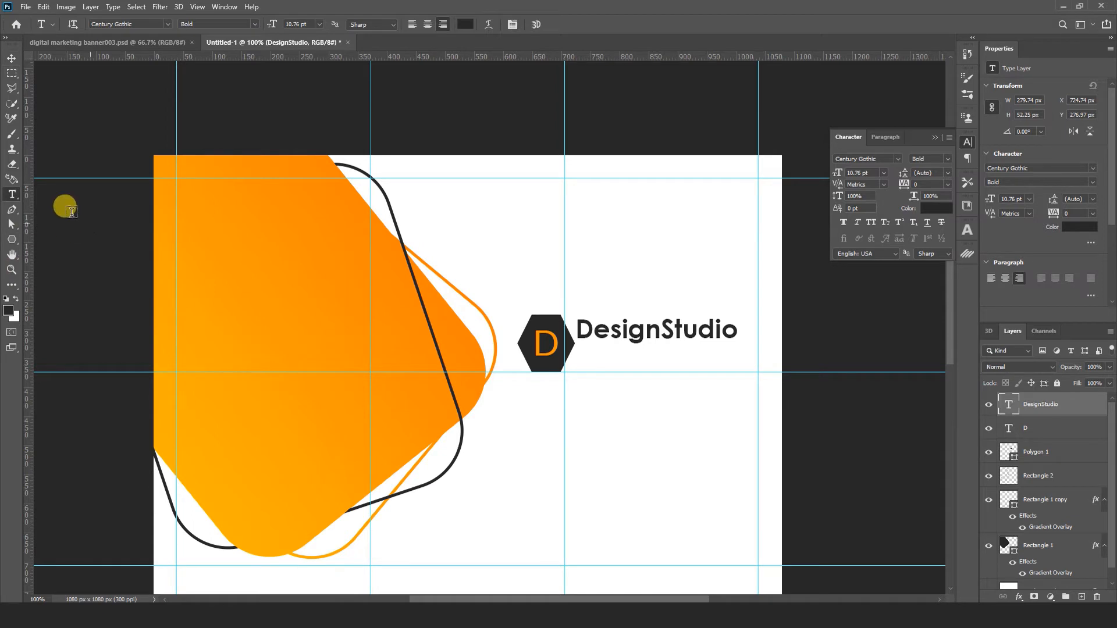
pyautogui.click(582, 388)
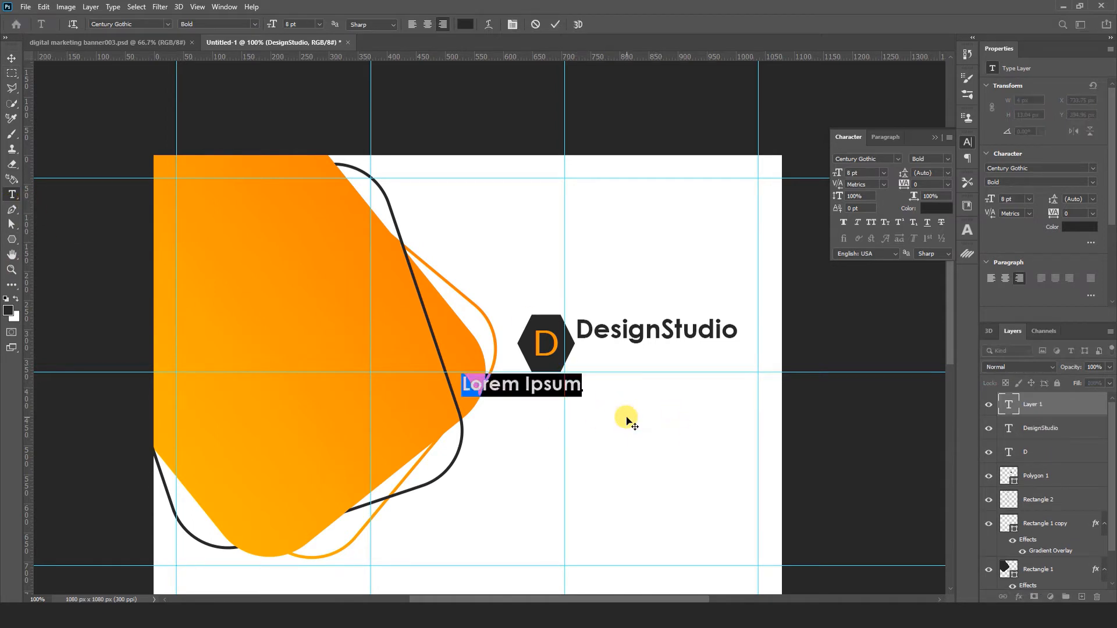
pyautogui.write('tage')
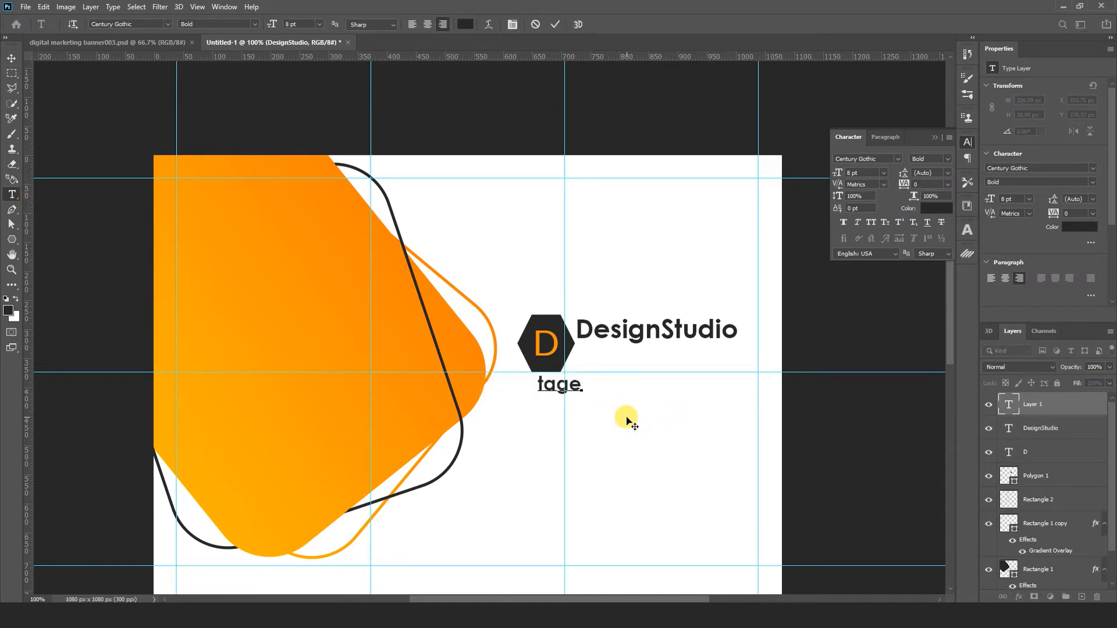
pyautogui.write('line here')
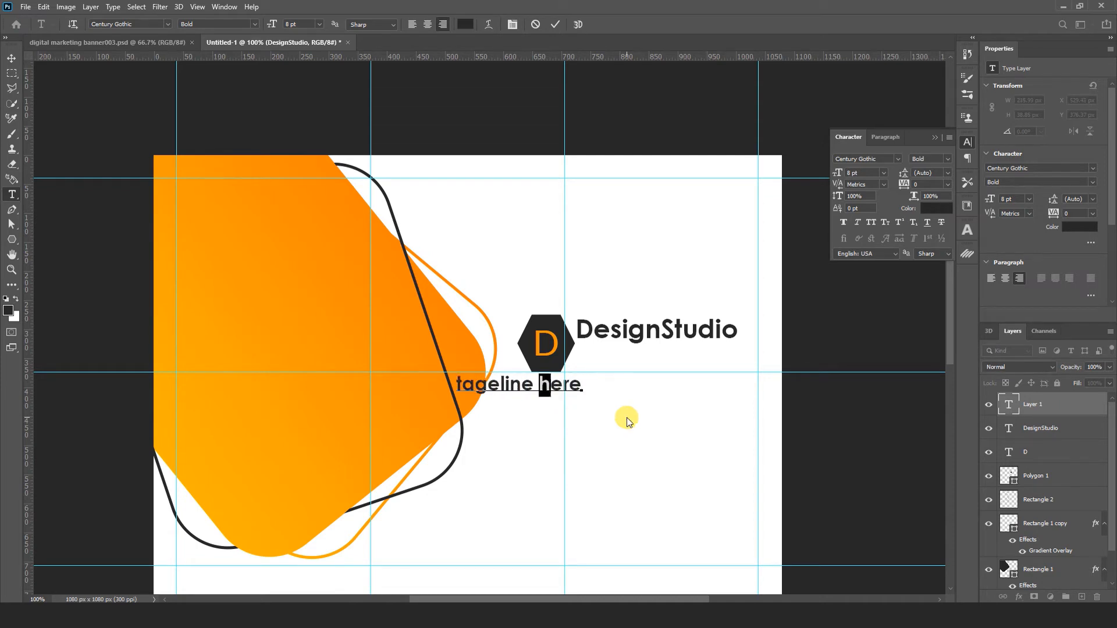
pyautogui.write('H')
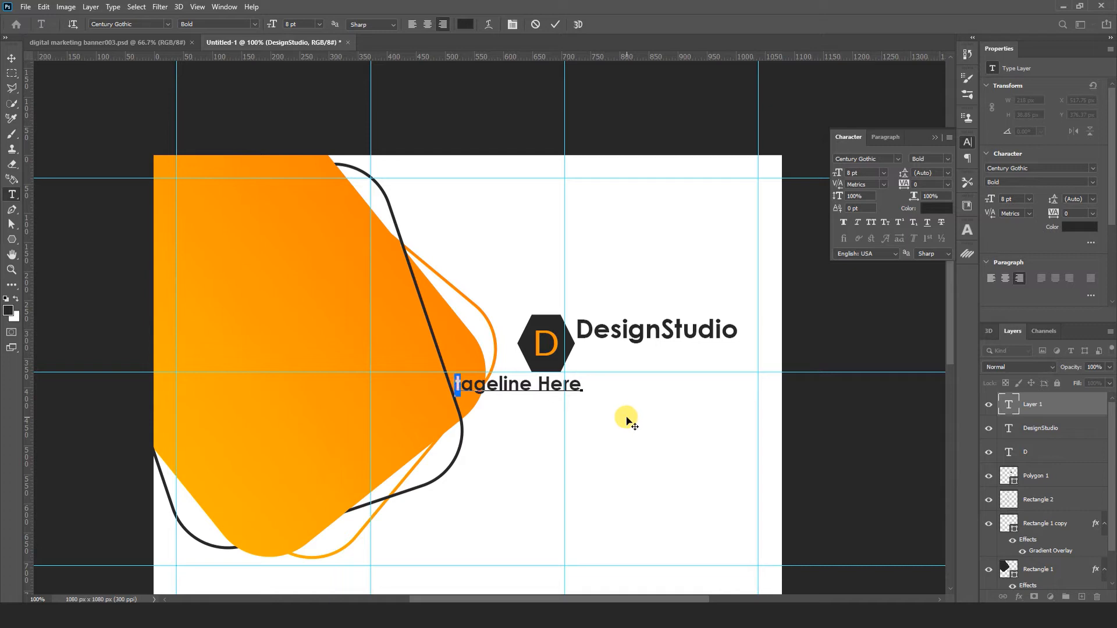
pyautogui.write('T')
pyautogui.hotkey('ctrl', 'a')
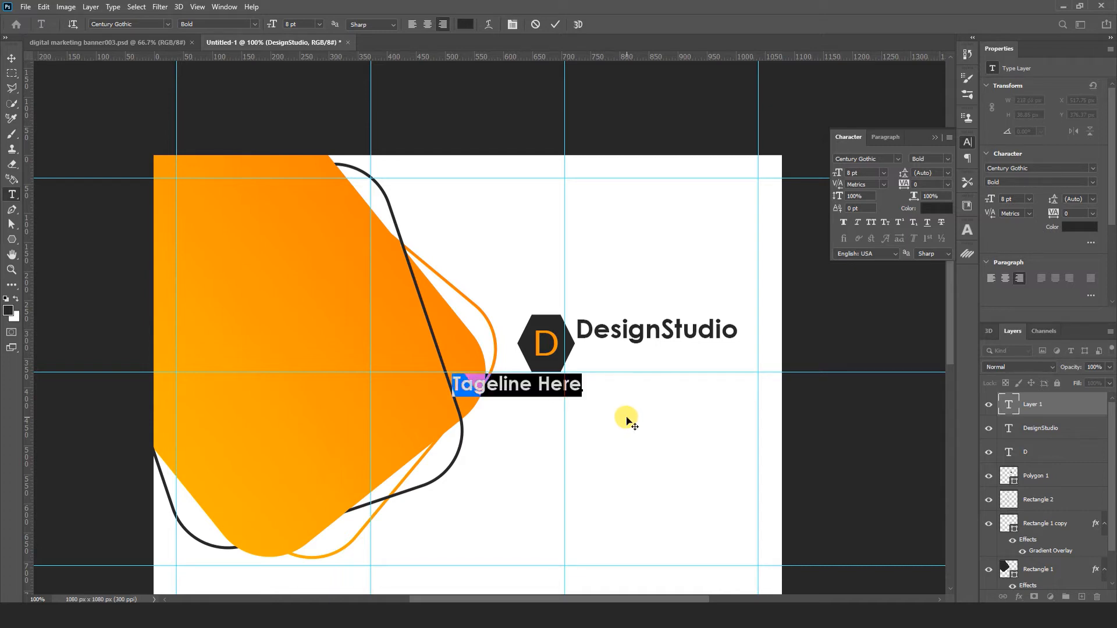
pyautogui.click(11, 58)
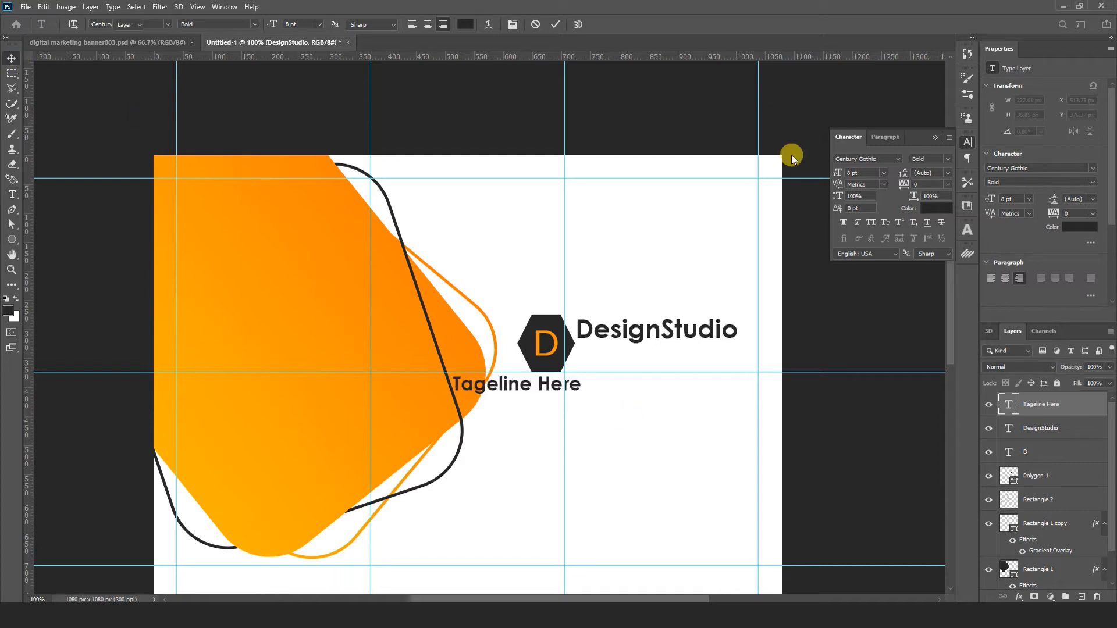
# Set the "Tageline Here" text to Century Gothic Regular at 6 pt and place it directly under the DesignStudio text.
pyautogui.click(948, 160)
pyautogui.click(935, 172)
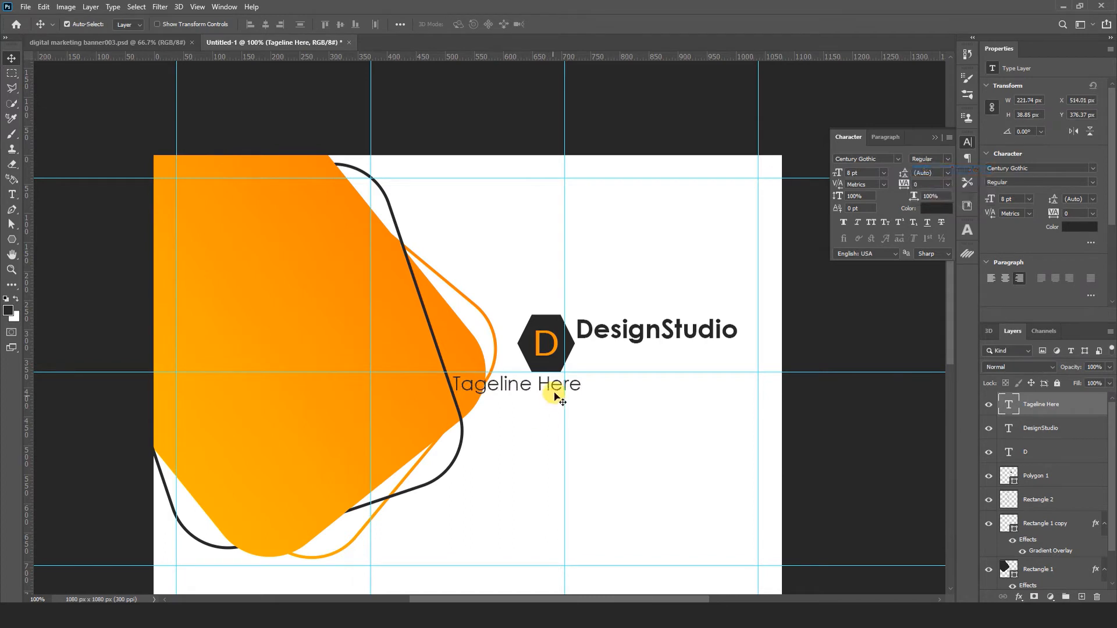
pyautogui.click(883, 173)
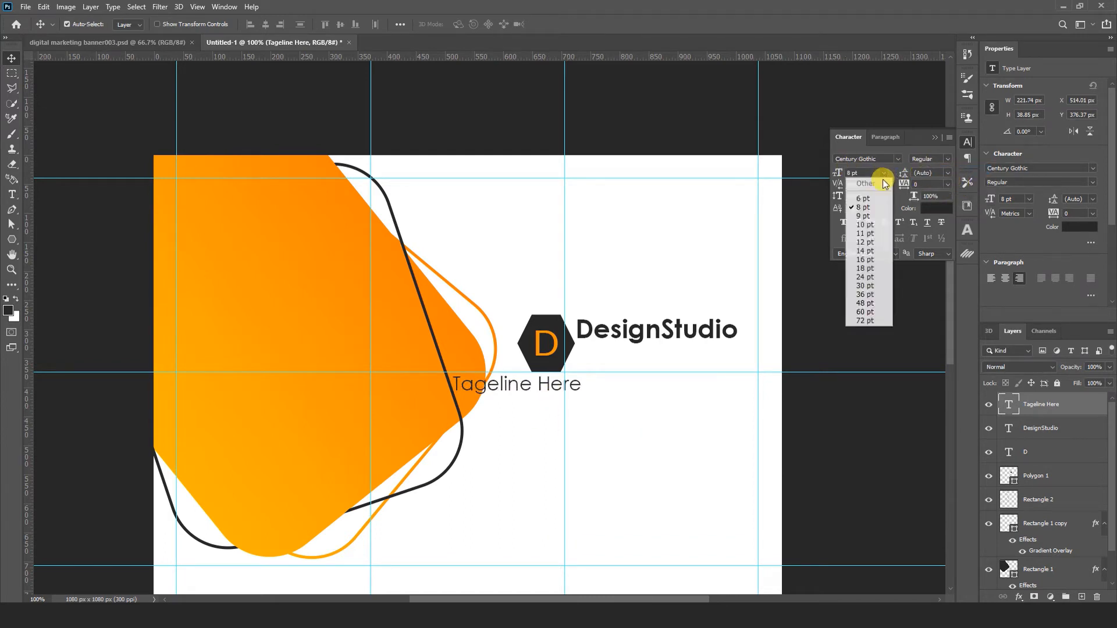
pyautogui.click(862, 182)
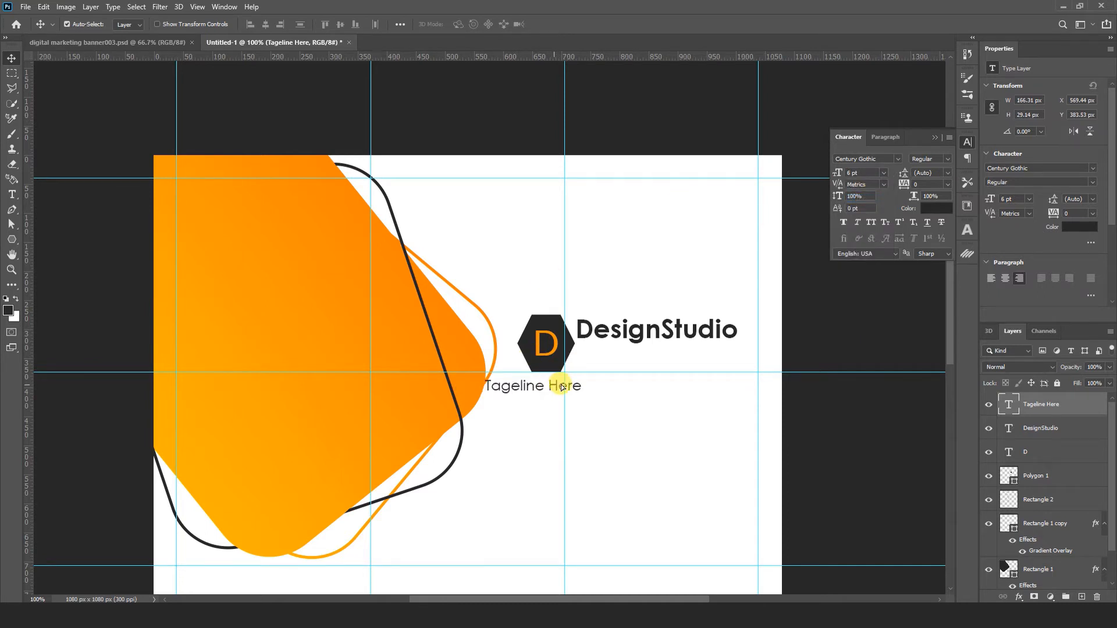
pyautogui.moveTo(562, 386); pyautogui.dragTo(654, 355)
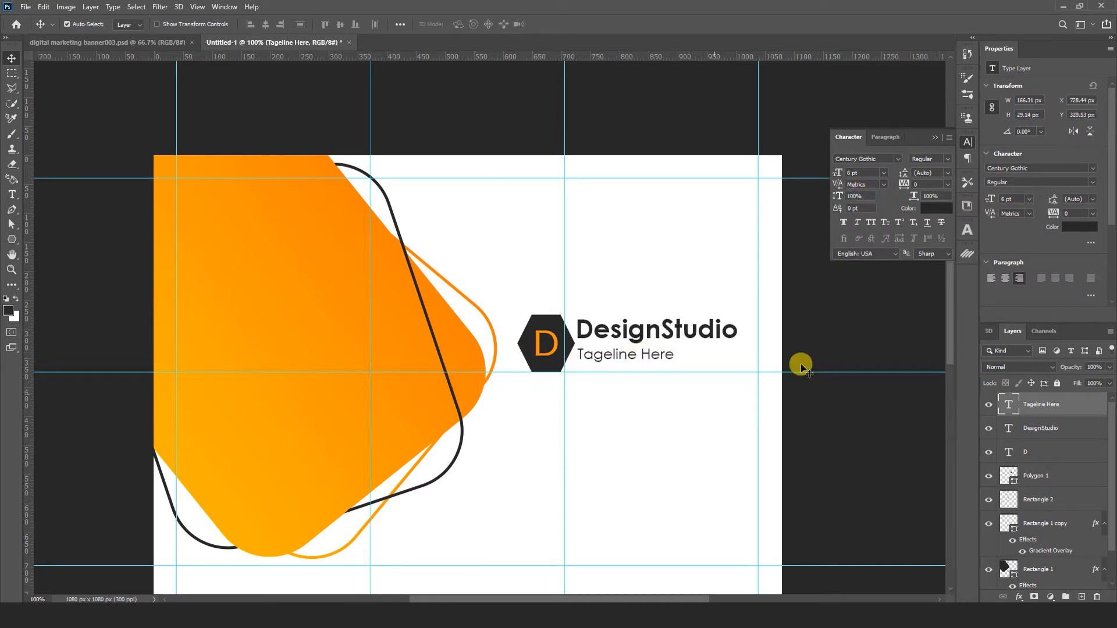
# Set the tagline's tracking to 300 and shift it so its start lines up with the DesignStudio text above.
pyautogui.click(948, 184)
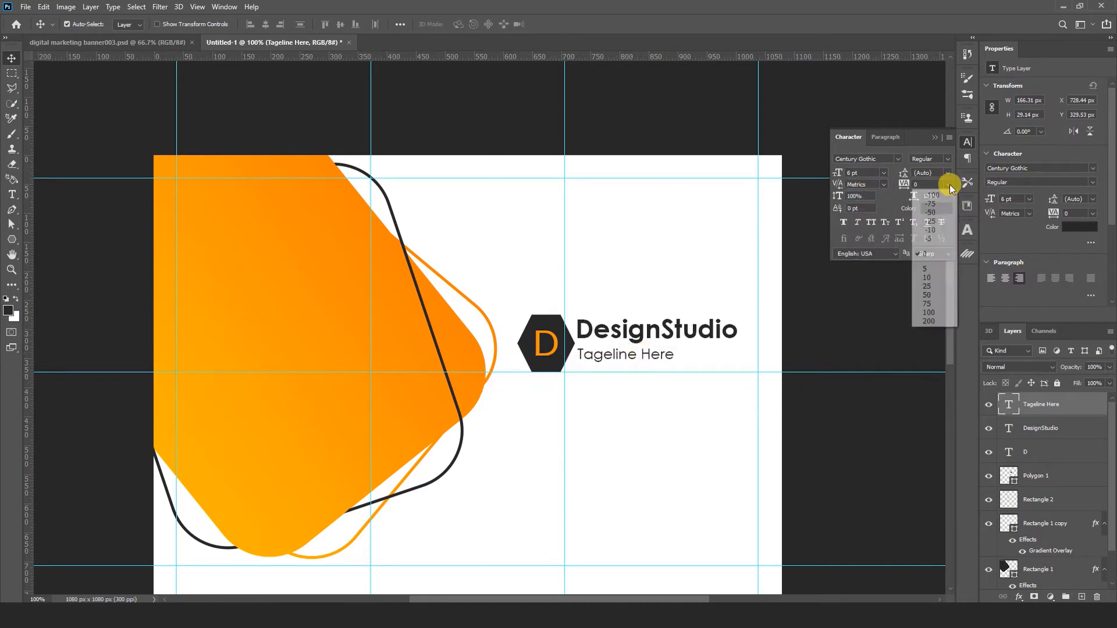
pyautogui.click(931, 321)
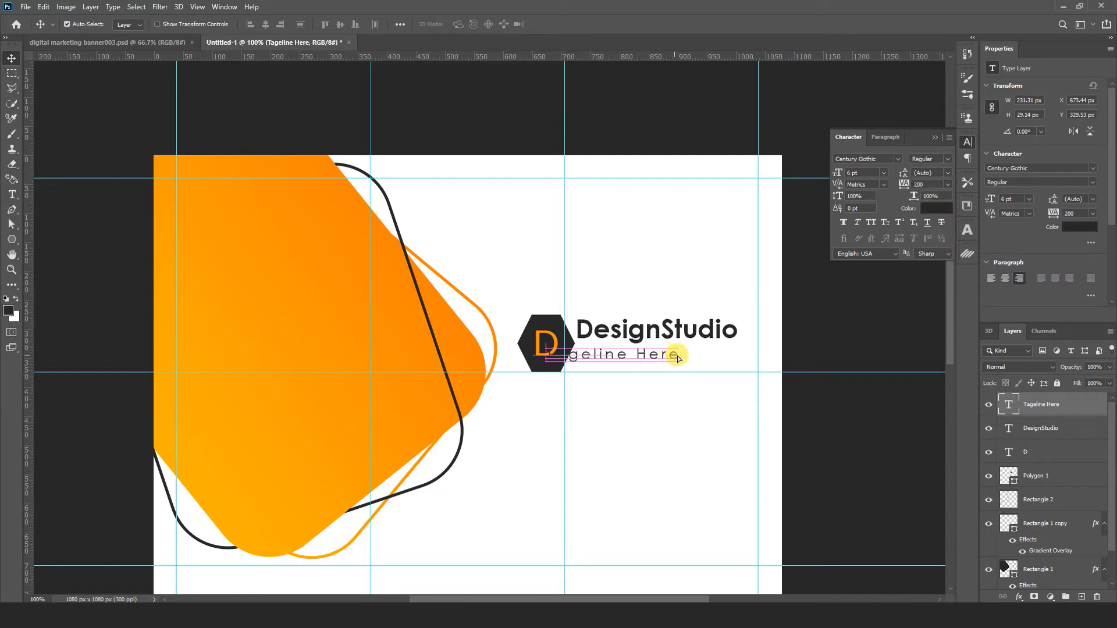
pyautogui.moveTo(678, 358); pyautogui.dragTo(706, 357)
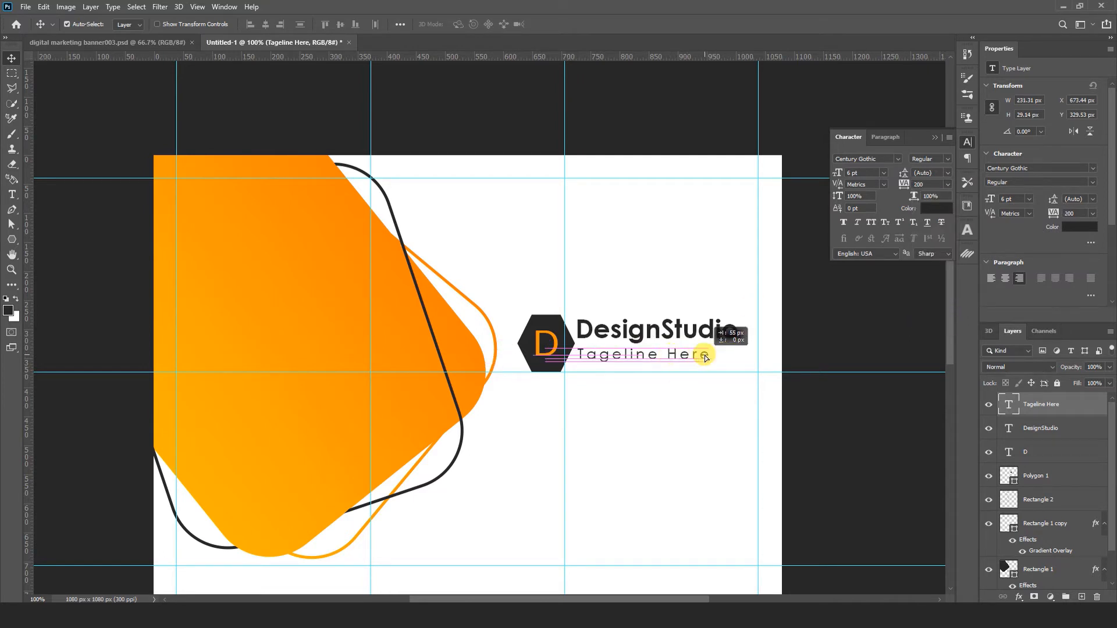
pyautogui.click(922, 184)
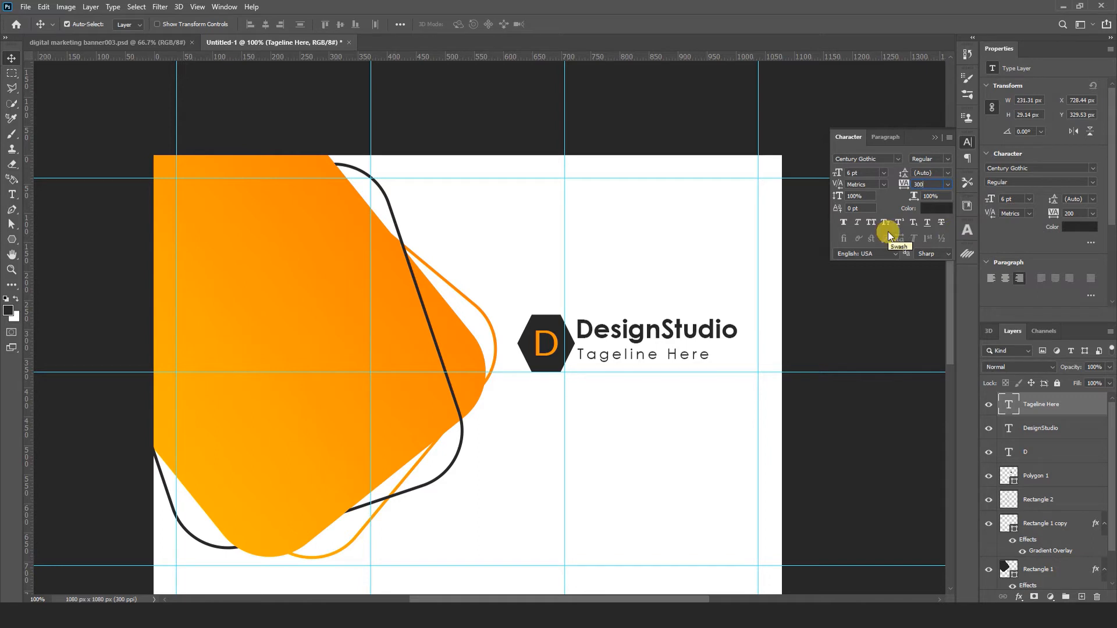
pyautogui.moveTo(704, 361); pyautogui.dragTo(729, 318)
# Scale the DesignStudio text to about 10.03 pt to match the tagline's width, and move the tagline slightly closer beneath it.
pyautogui.click(738, 340)
pyautogui.hotkey('ctrl', 't')
pyautogui.press('Return')
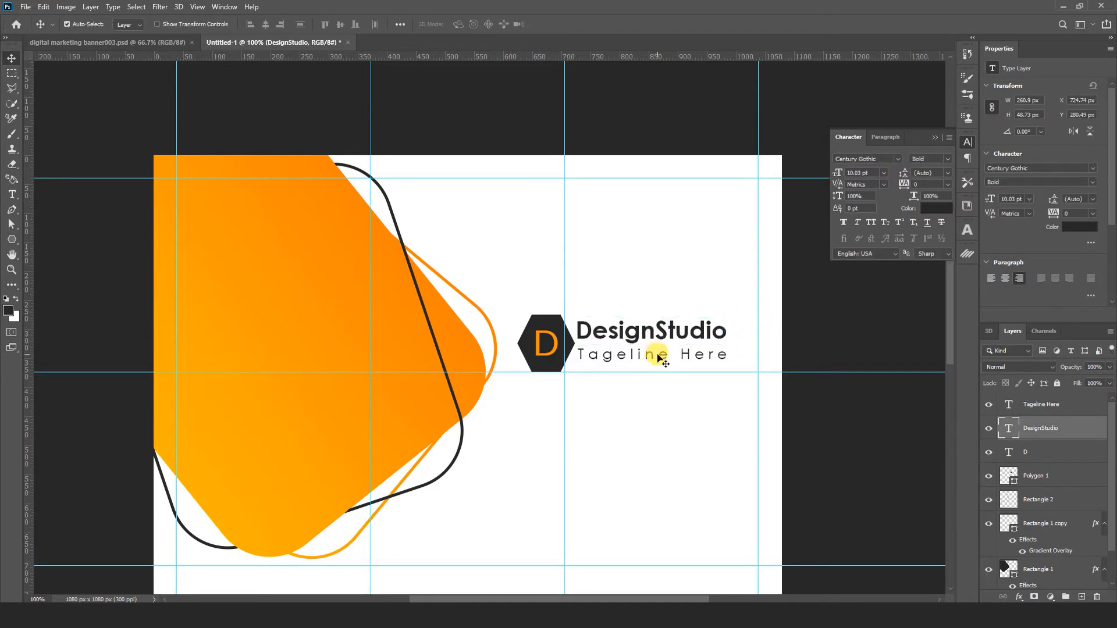
pyautogui.moveTo(662, 359); pyautogui.dragTo(665, 356)
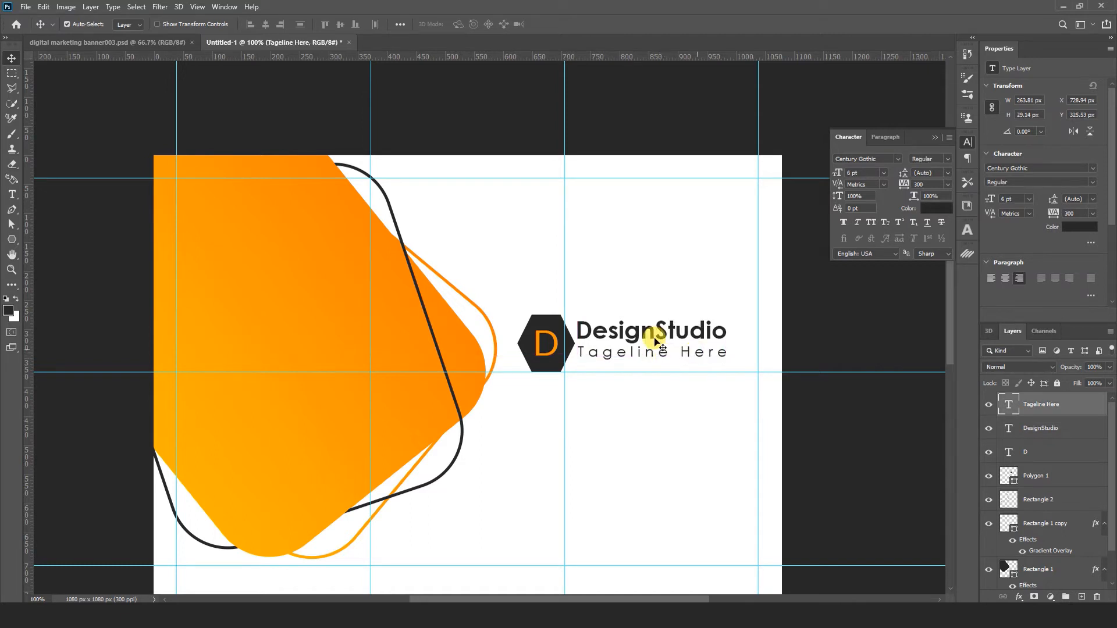
# Scale the dark hexagon down to about 78 px and bring it with its letter D closer to the logo text.
pyautogui.click(562, 365)
pyautogui.hotkey('ctrl', 't')
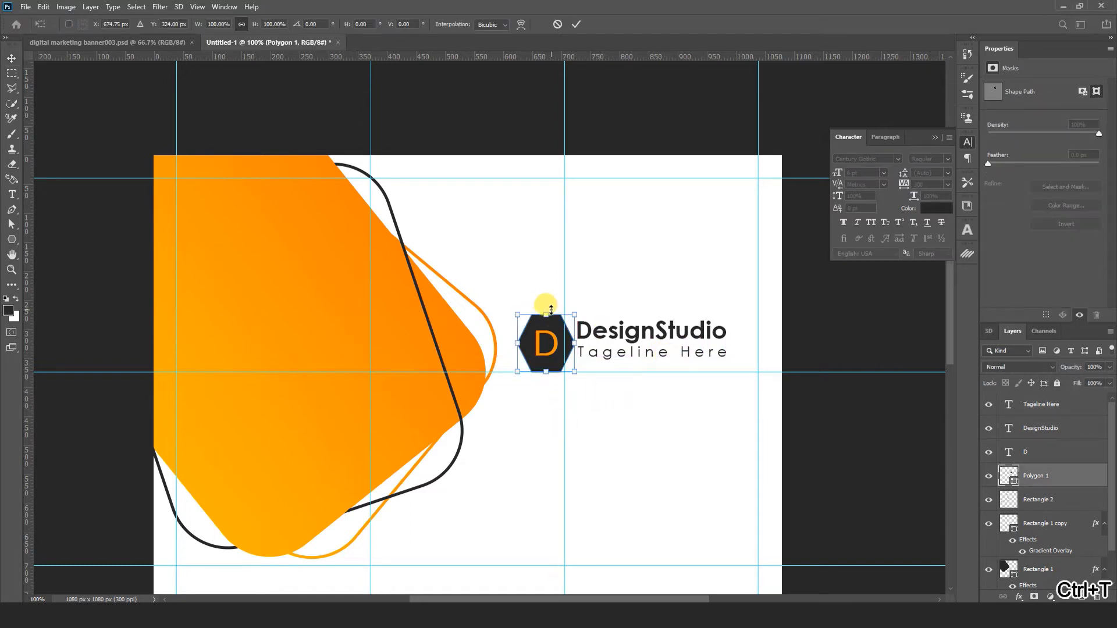
pyautogui.moveTo(547, 315); pyautogui.dragTo(545, 318)
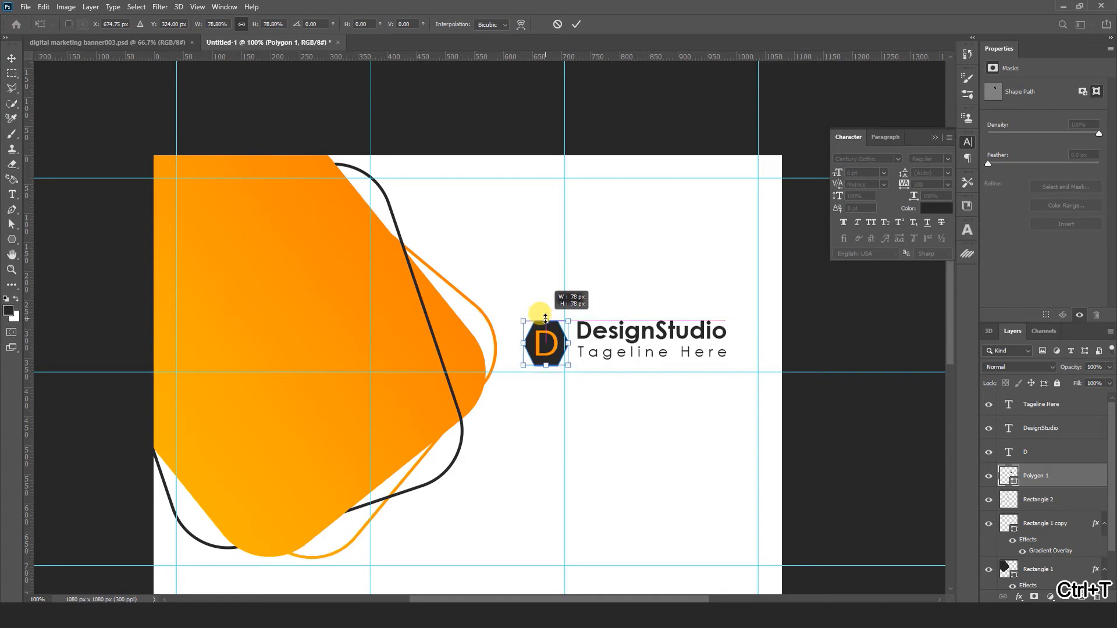
pyautogui.click(575, 24)
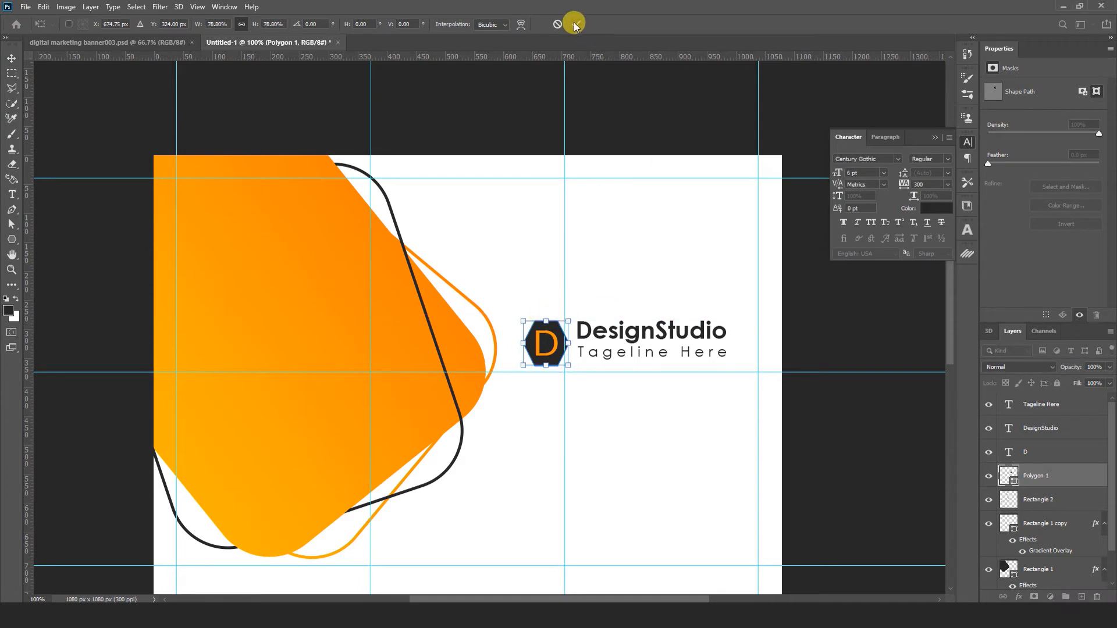
pyautogui.hotkey('ctrl', '+')
pyautogui.hotkey('ctrl', '-')
pyautogui.moveTo(520, 310); pyautogui.dragTo(724, 368)
pyautogui.click(687, 417)
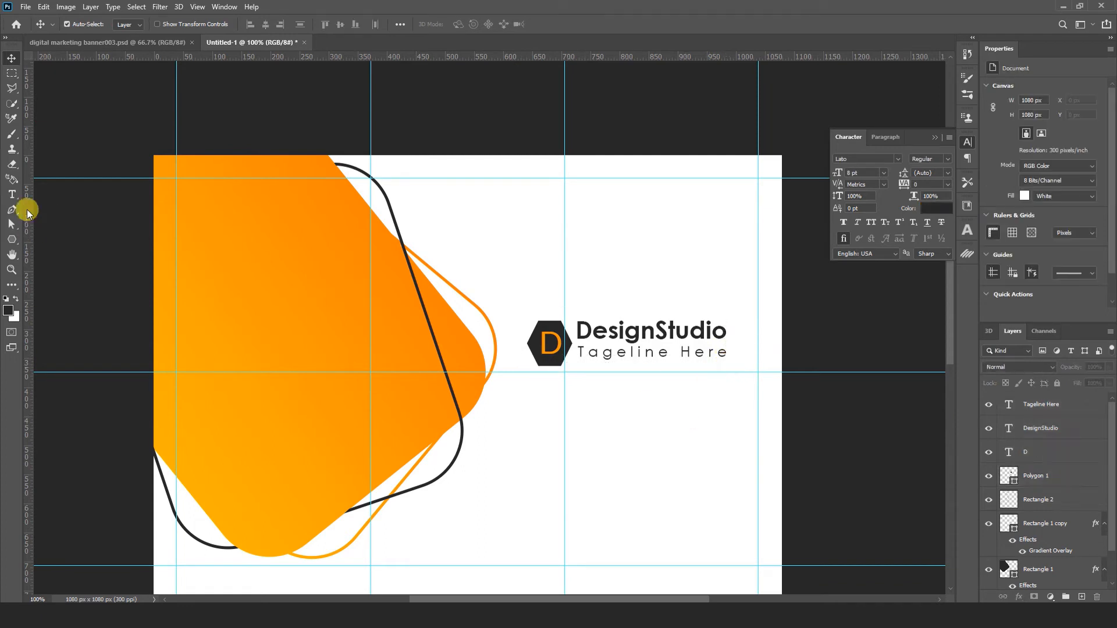
# Recolour only the word "Studio" in the DesignStudio text to white.
pyautogui.click(12, 196)
pyautogui.doubleClick(658, 331)
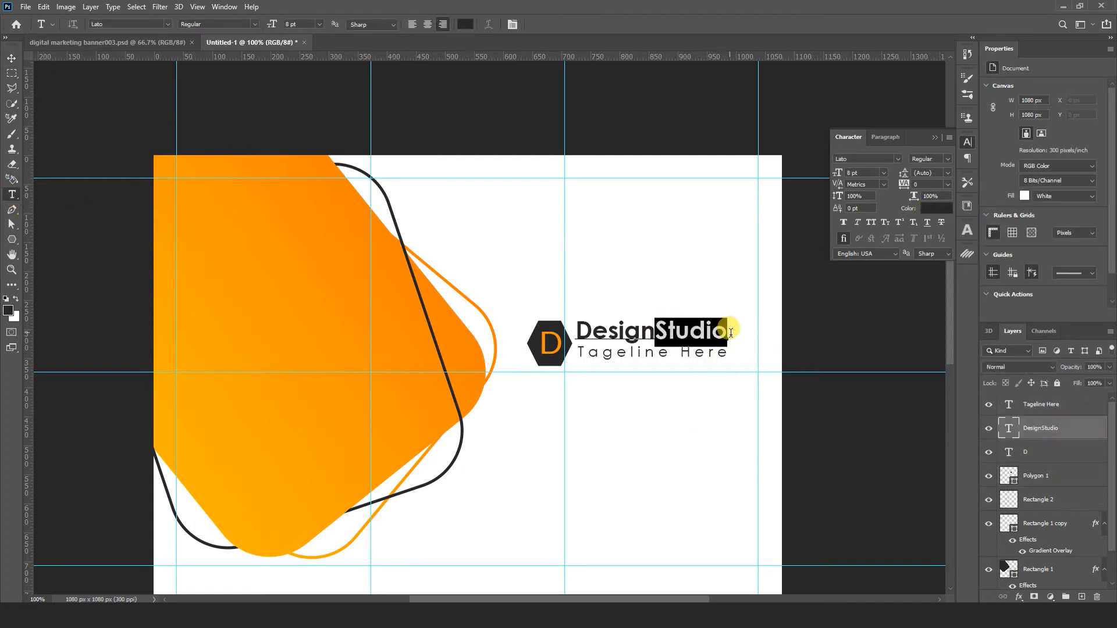
pyautogui.click(1076, 226)
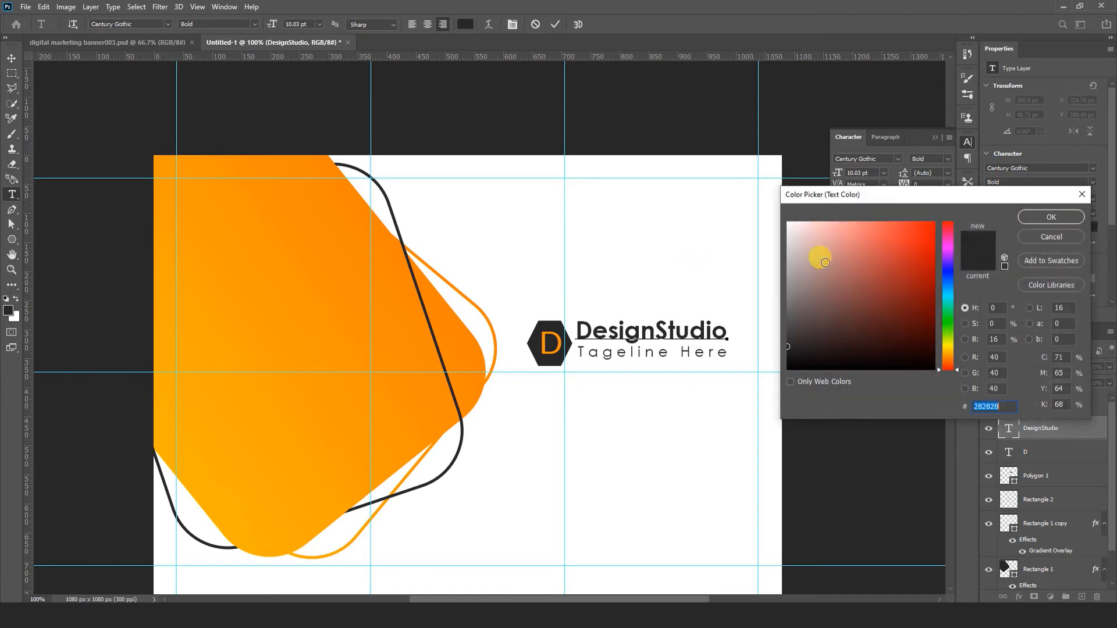
pyautogui.click(748, 189)
pyautogui.click(1077, 199)
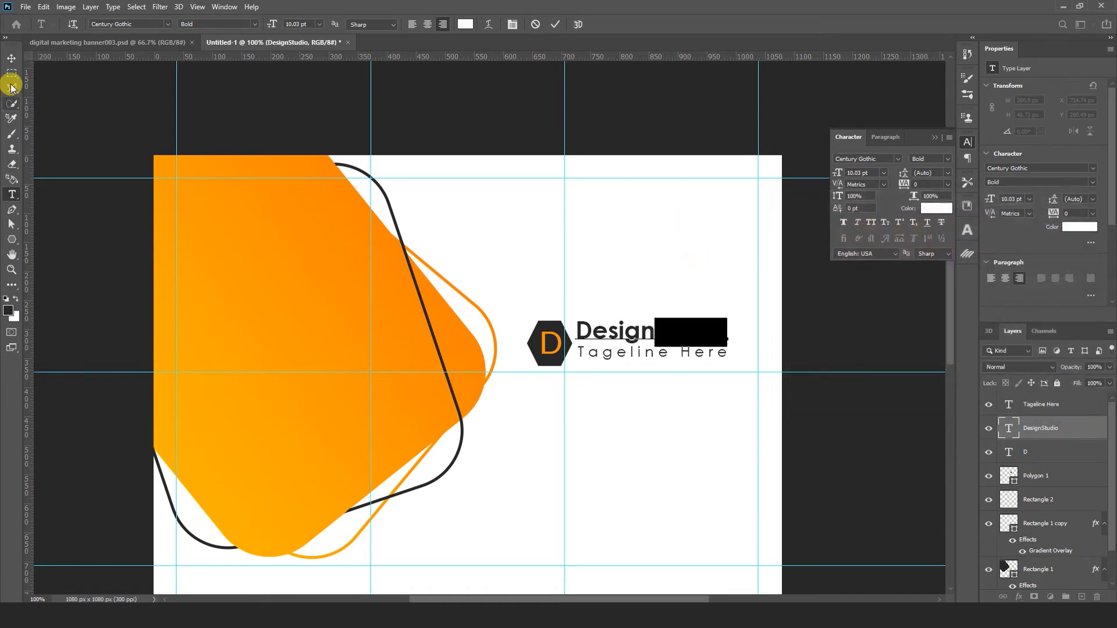
pyautogui.click(11, 59)
# Move the whole logo onto the orange shape in the banner's upper-left corner and scale it to about 81.44%.
pyautogui.click(520, 306)
pyautogui.moveTo(519, 306); pyautogui.dragTo(656, 369)
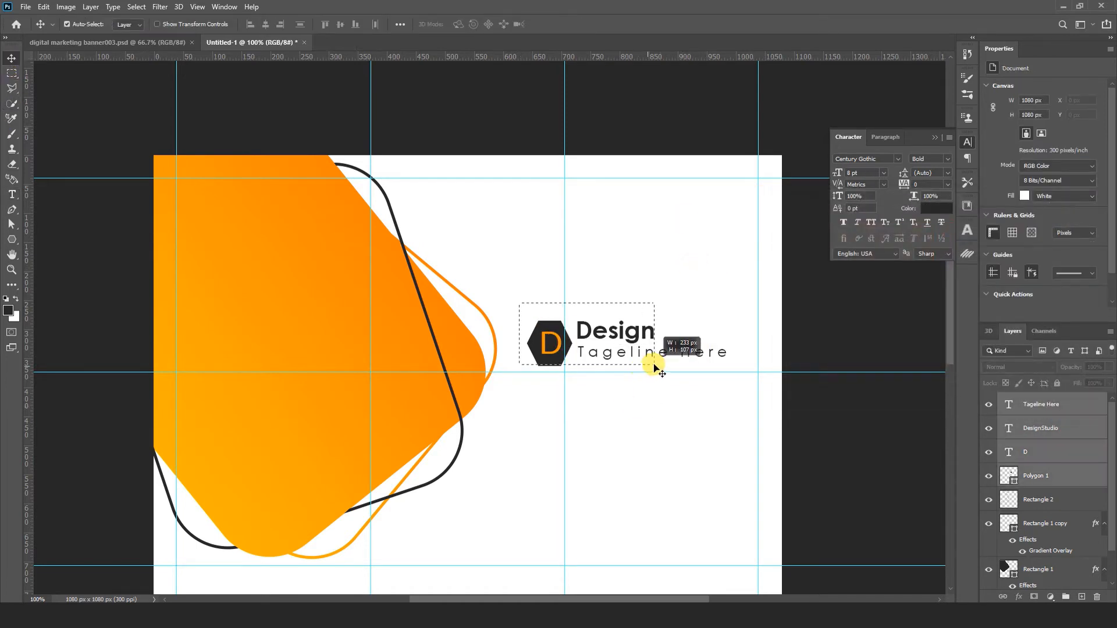
pyautogui.hotkey('ctrl', 't')
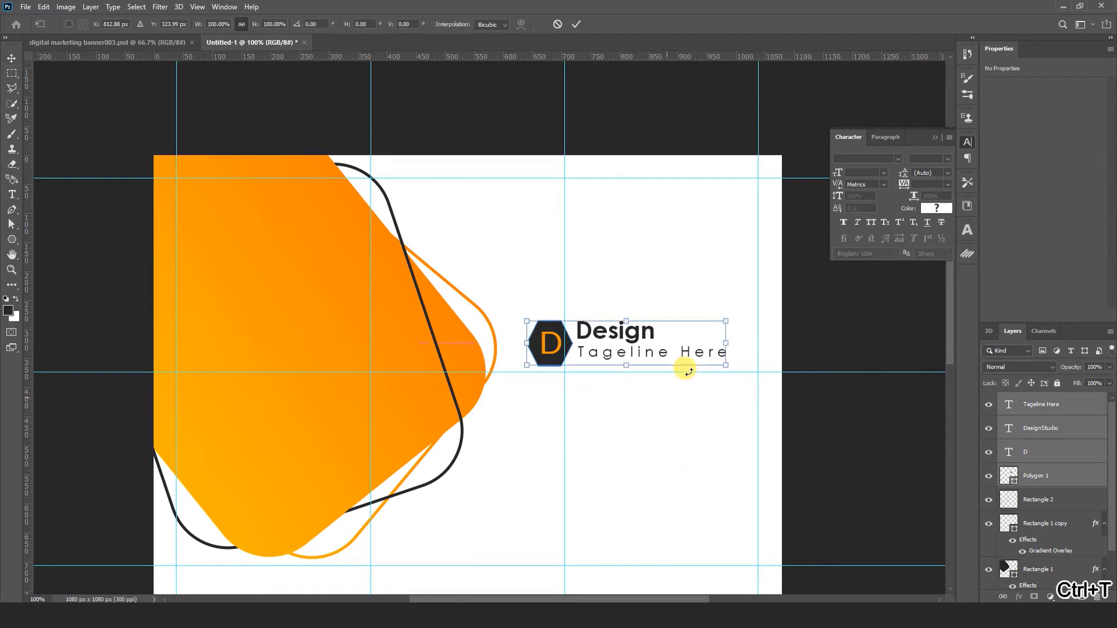
pyautogui.moveTo(652, 326); pyautogui.dragTo(306, 193)
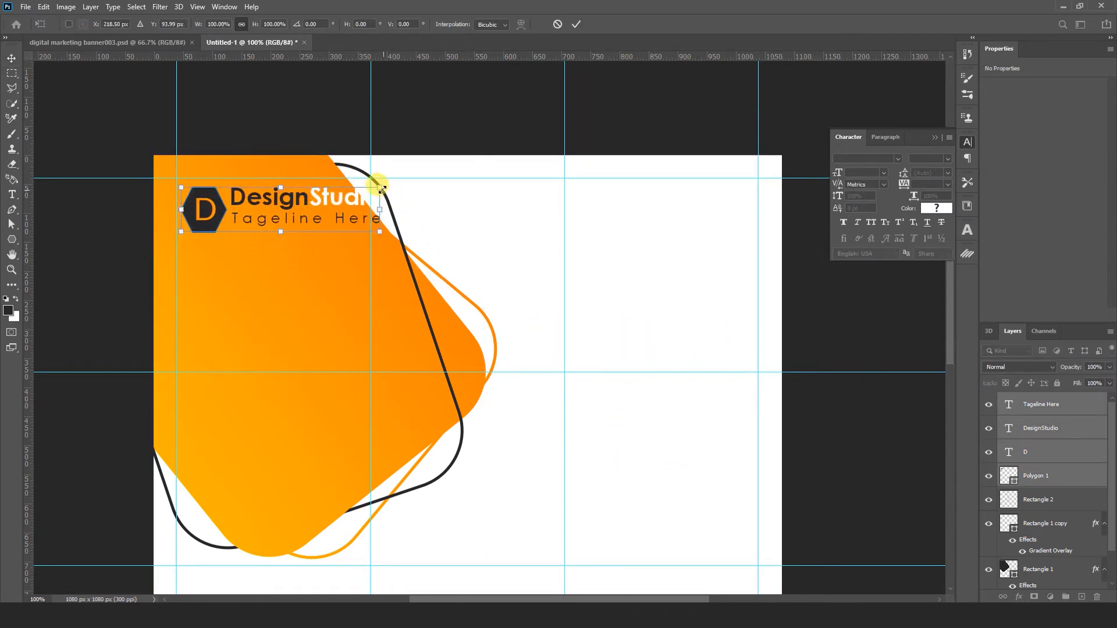
pyautogui.moveTo(381, 189); pyautogui.dragTo(337, 200)
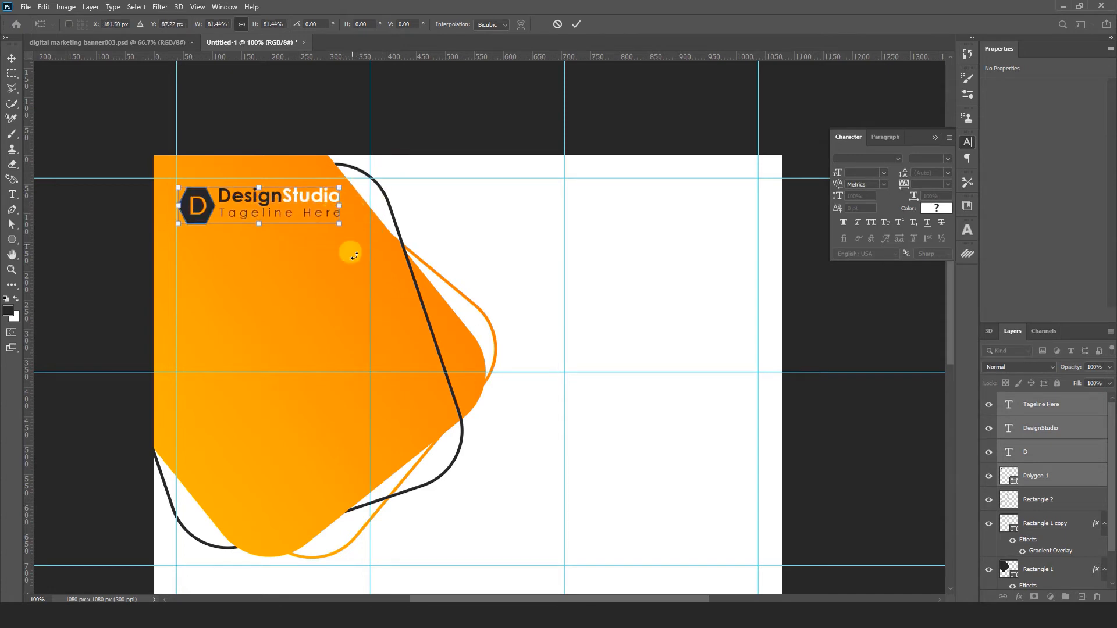
pyautogui.click(572, 26)
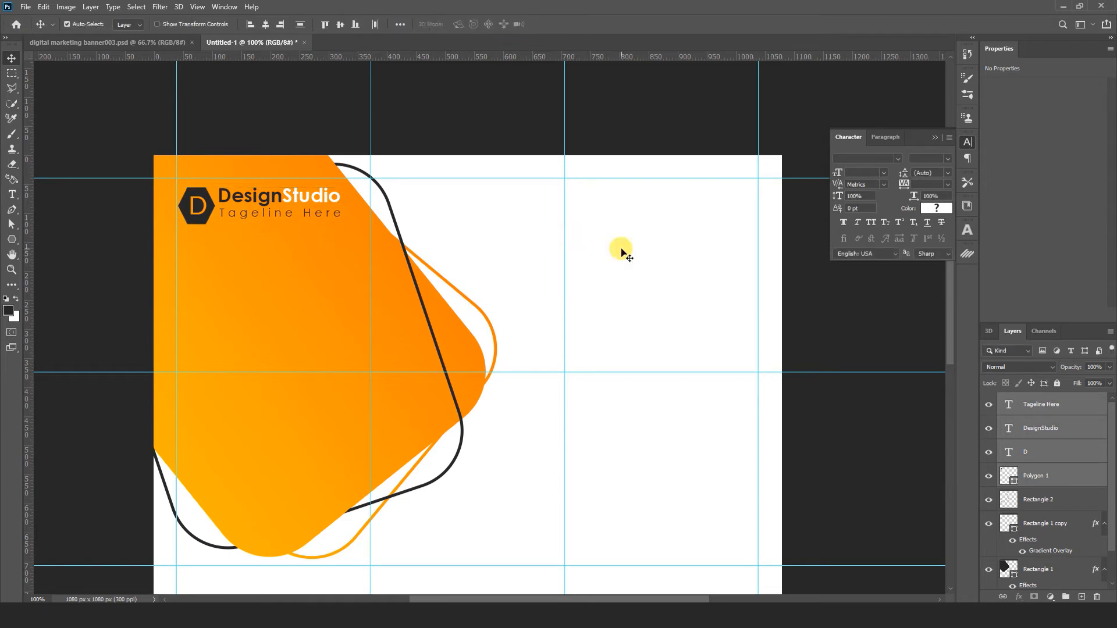
pyautogui.click(623, 249)
# Nudge the DesignStudio and tagline texts down together by 3 px to centre them vertically beside the hexagon.
pyautogui.hotkey('ctrl', '-')
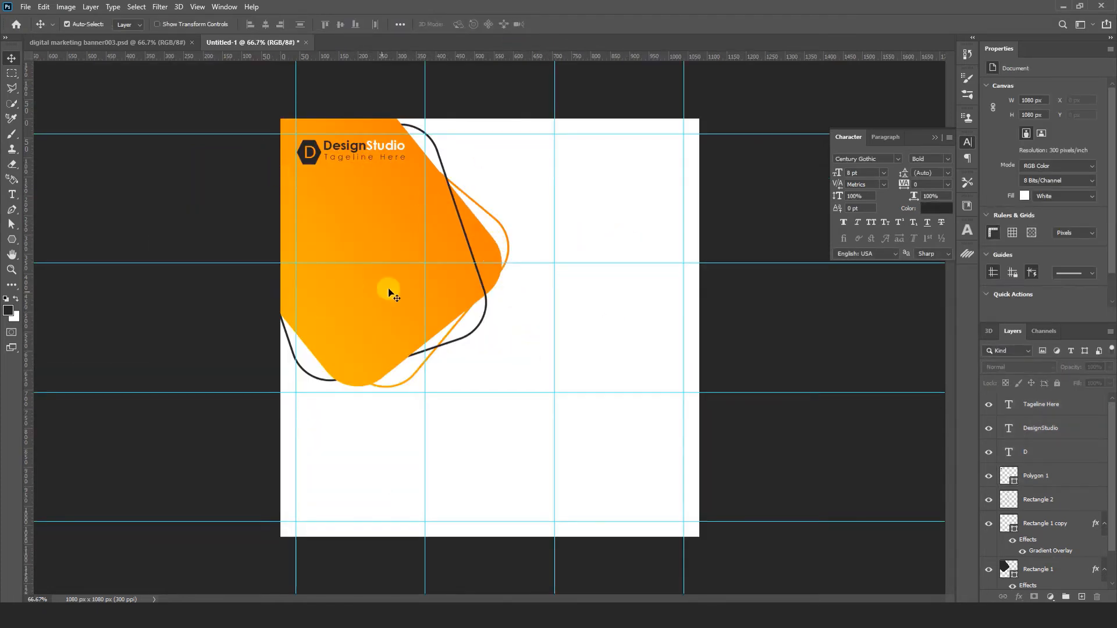
pyautogui.hotkey('ctrl', '+')
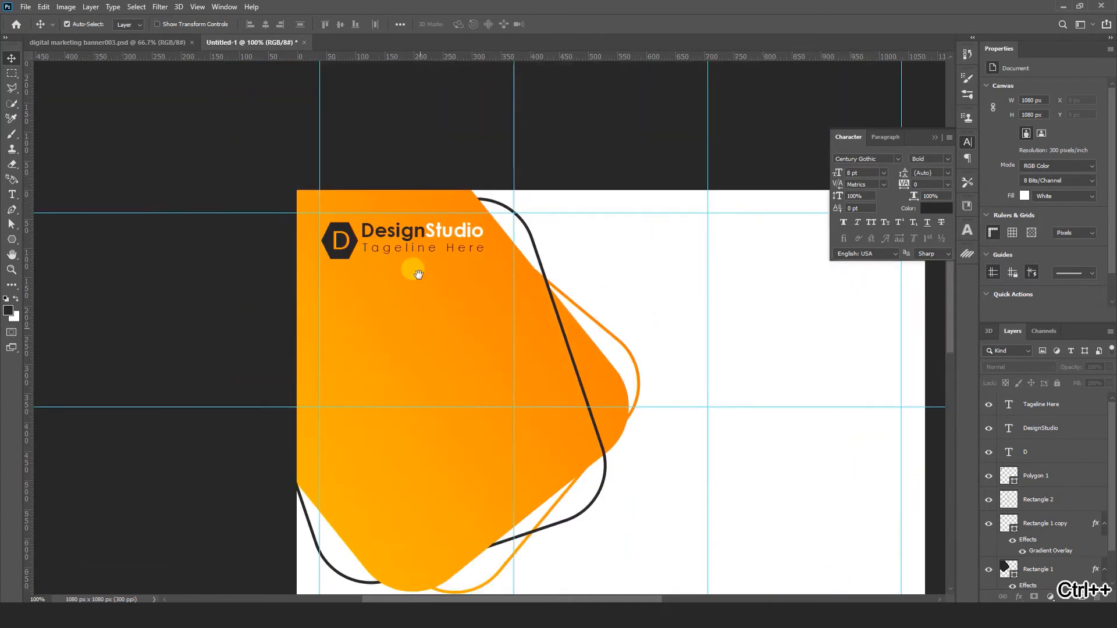
pyautogui.click(387, 251)
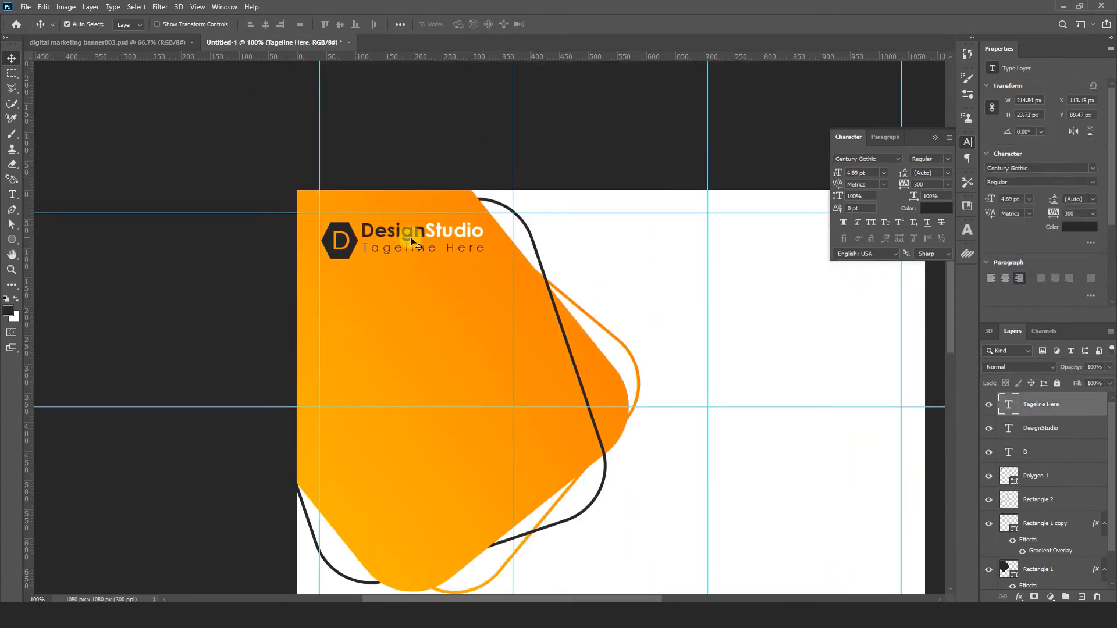
pyautogui.keyDown('shift'); pyautogui.click(416, 238); pyautogui.keyUp('shift')
pyautogui.press('Down')
pyautogui.press('Down')
pyautogui.press('Down')
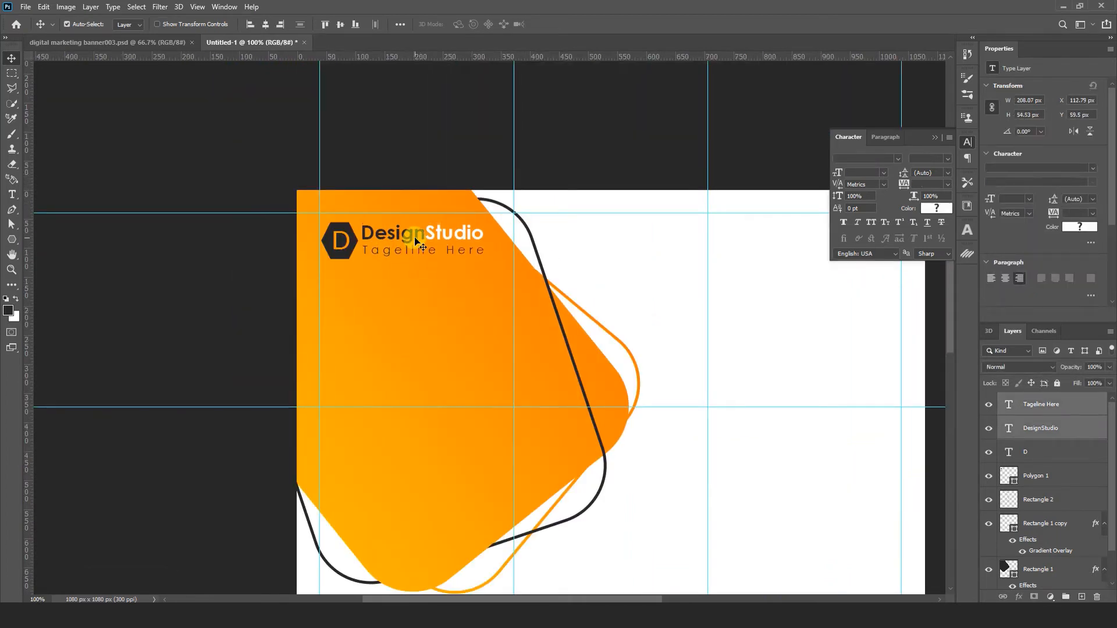
pyautogui.click(377, 159)
# Copy the "Digital Marketing Agency" headline text layer from digital marketing banner003.psd.
pyautogui.moveTo(616, 397); pyautogui.dragTo(524, 283)
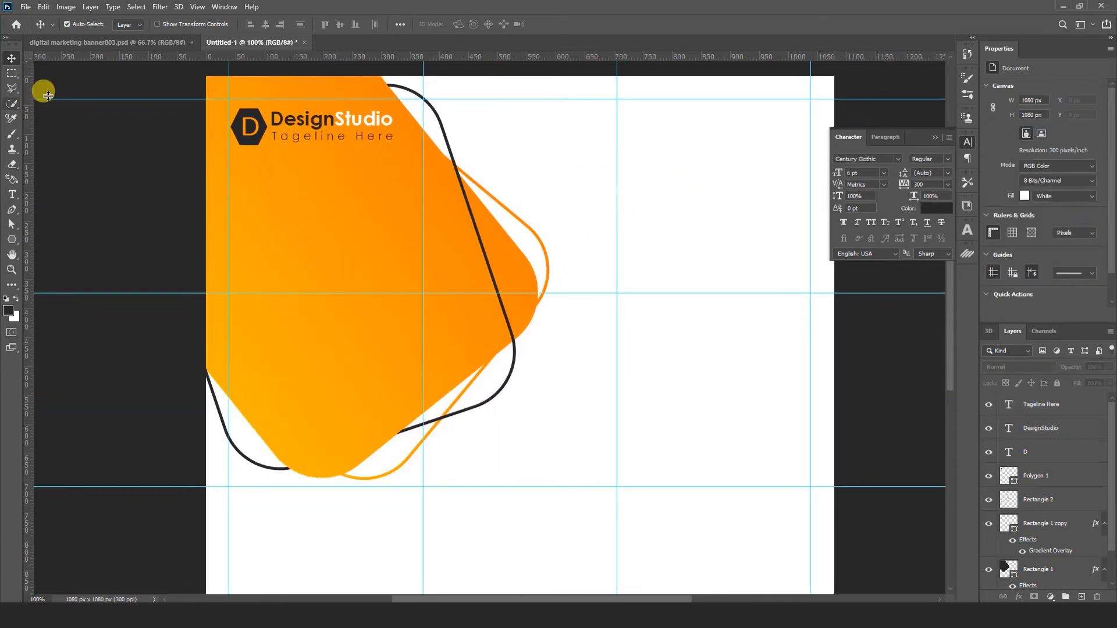
pyautogui.click(44, 8)
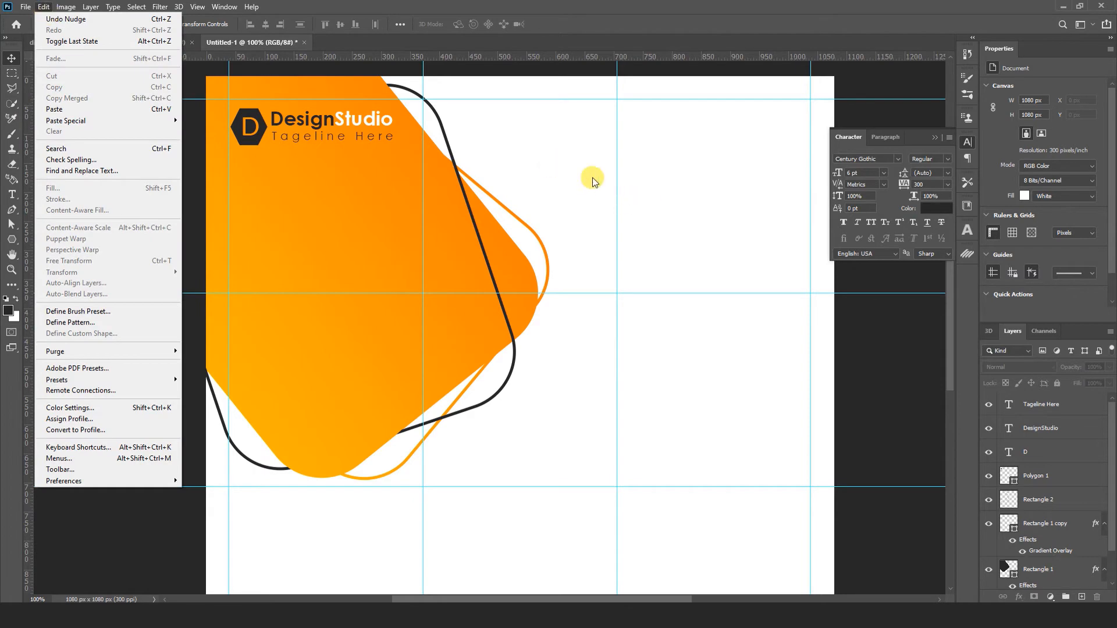
pyautogui.click(593, 181)
pyautogui.click(111, 43)
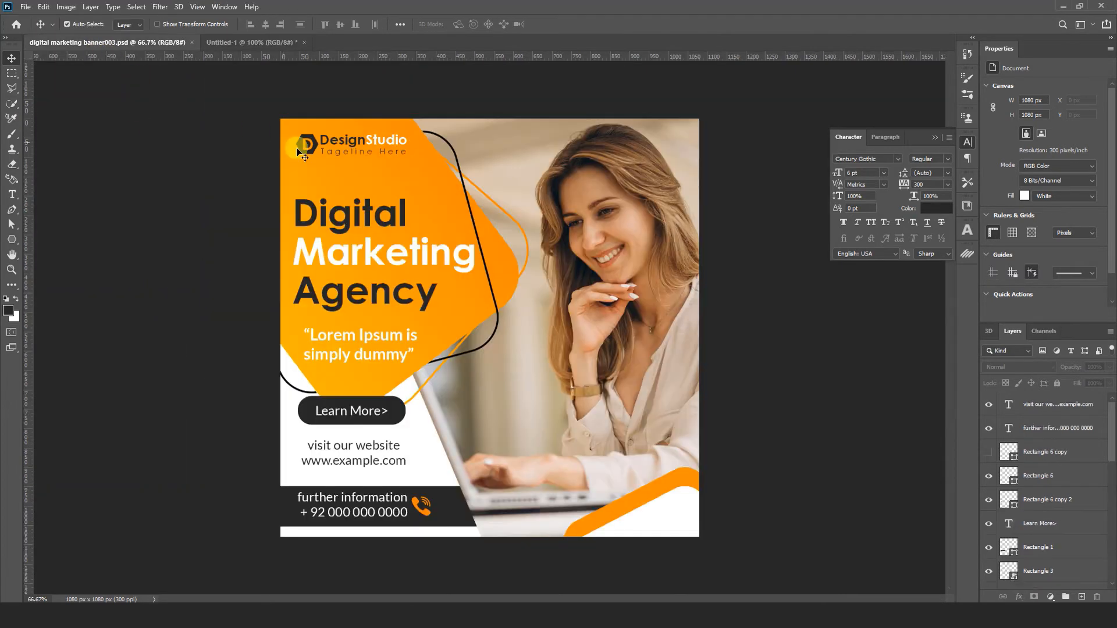
pyautogui.click(344, 234)
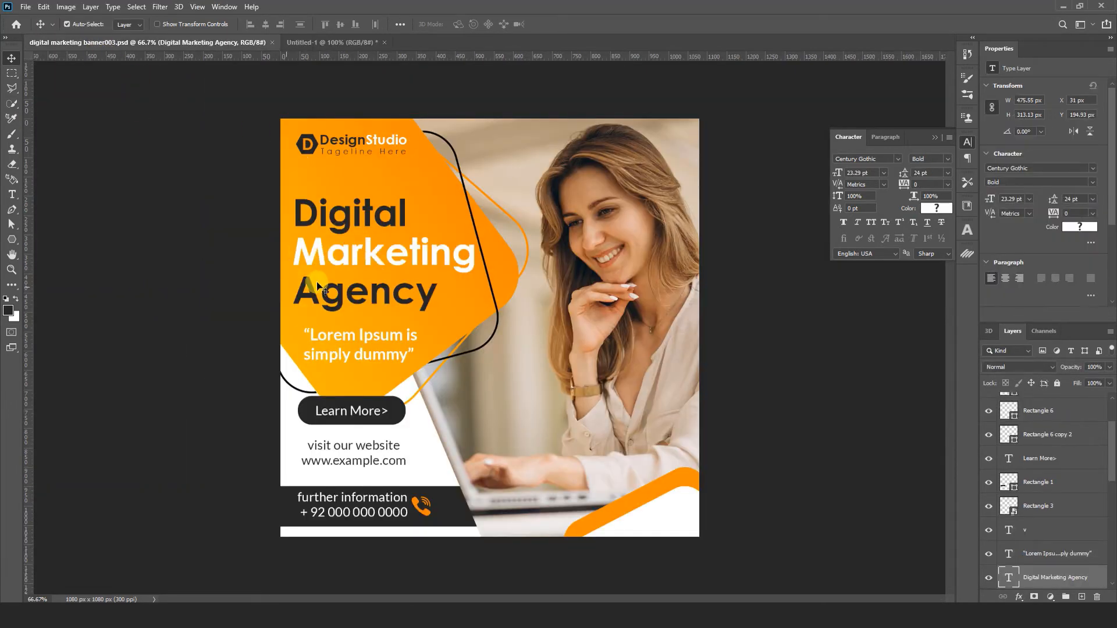
pyautogui.click(42, 7)
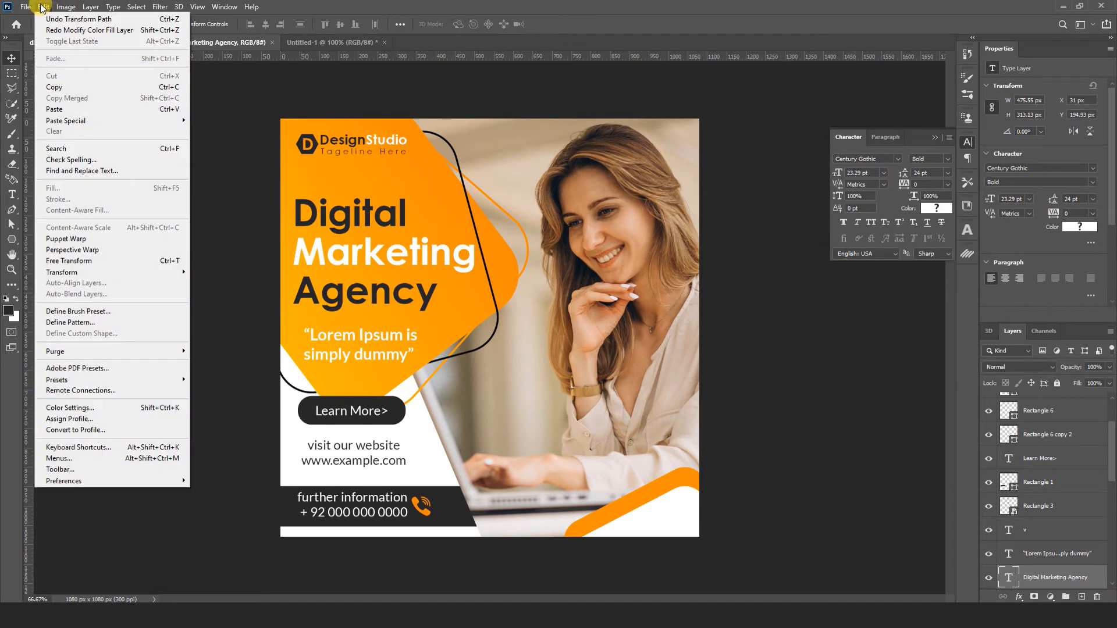
pyautogui.click(61, 87)
# Paste the copied headline in place into the Untitled-1 banner document.
pyautogui.click(300, 42)
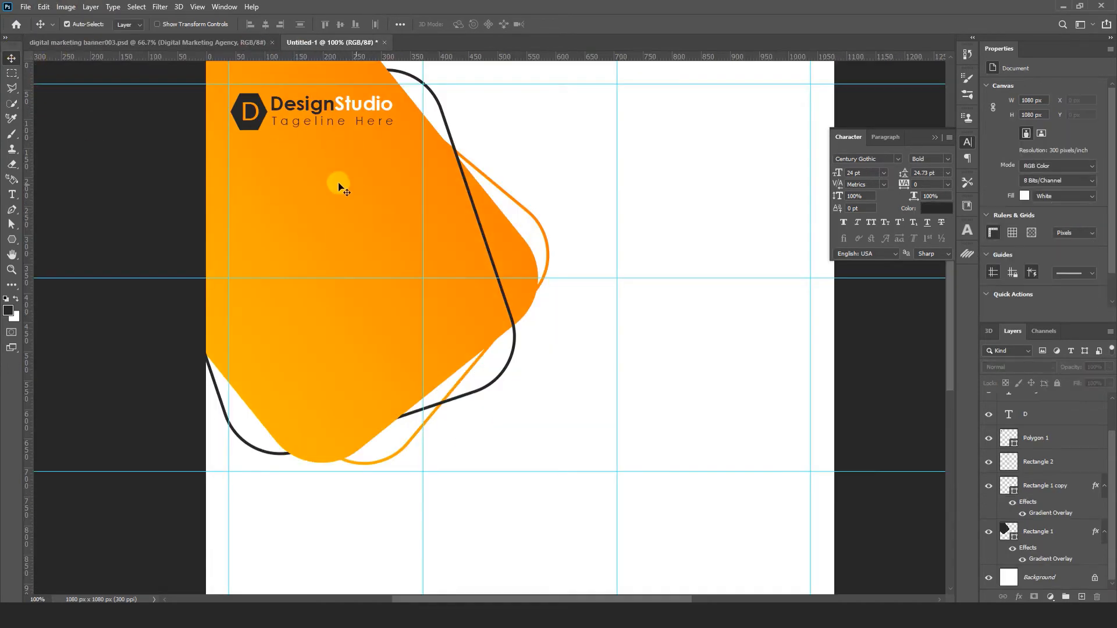
pyautogui.click(43, 7)
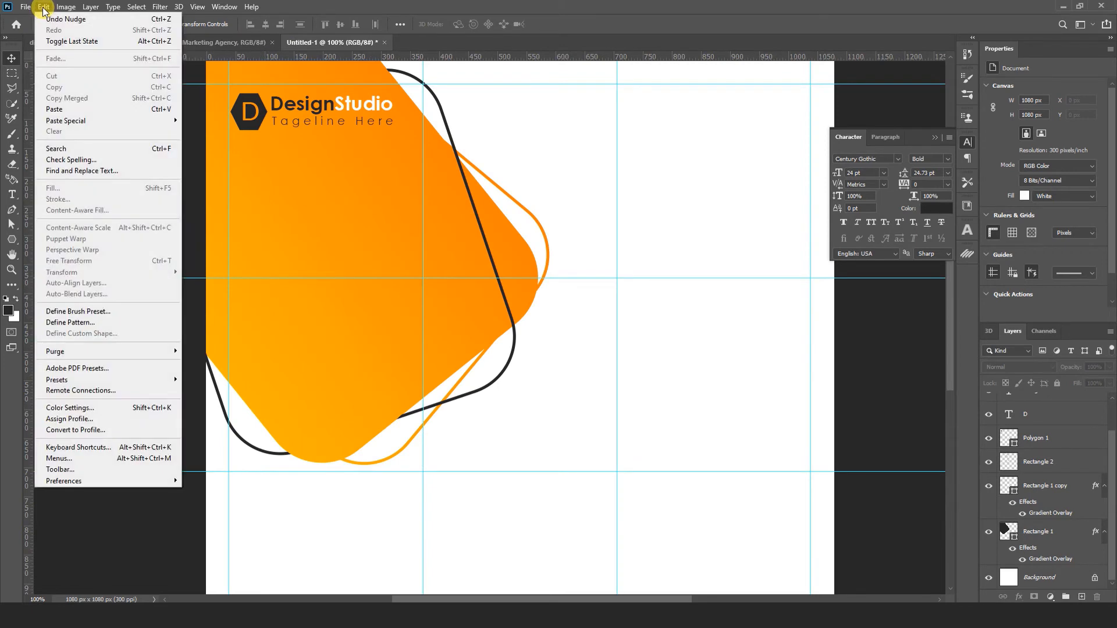
pyautogui.moveTo(74, 124)
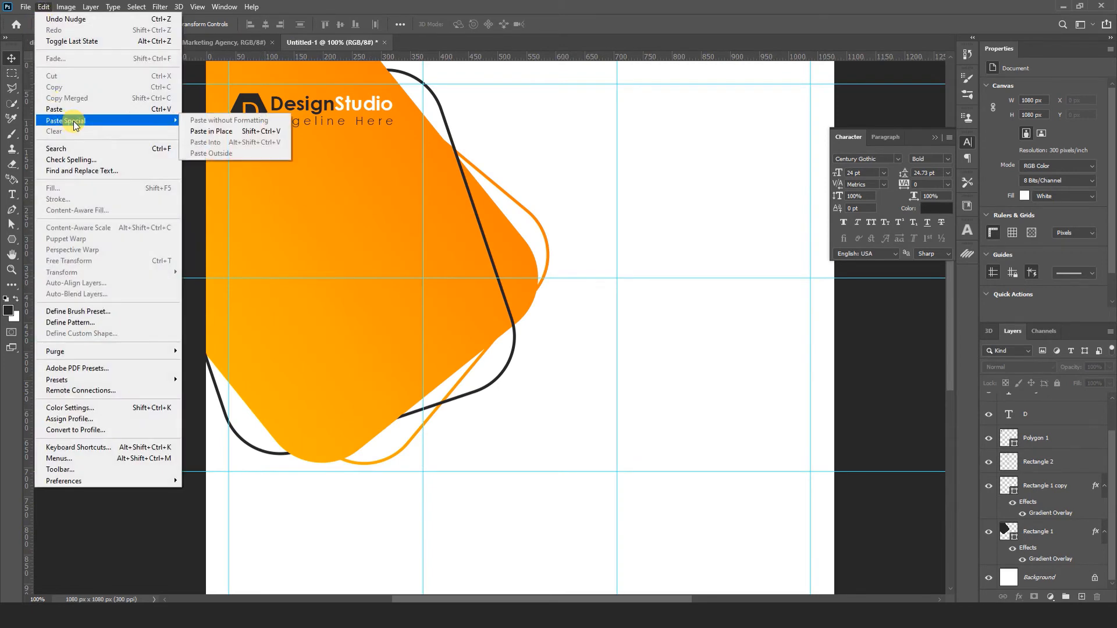
pyautogui.click(200, 134)
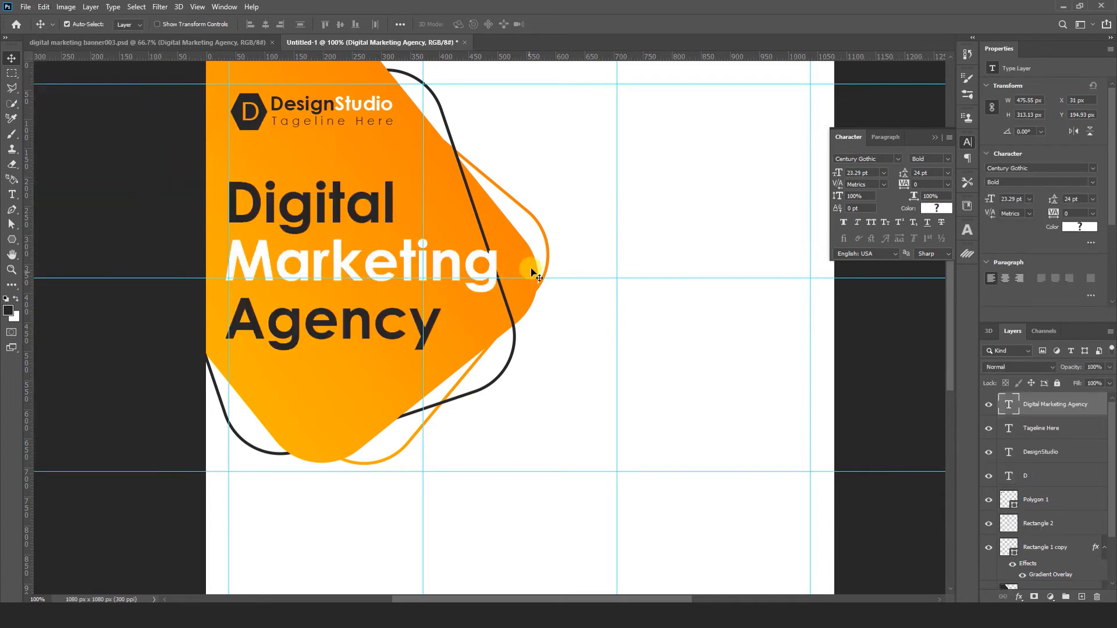
# Enlarge the orange gradient shape and its outlines together so they reach further beyond the headline.
pyautogui.hotkey('ctrl', '-')
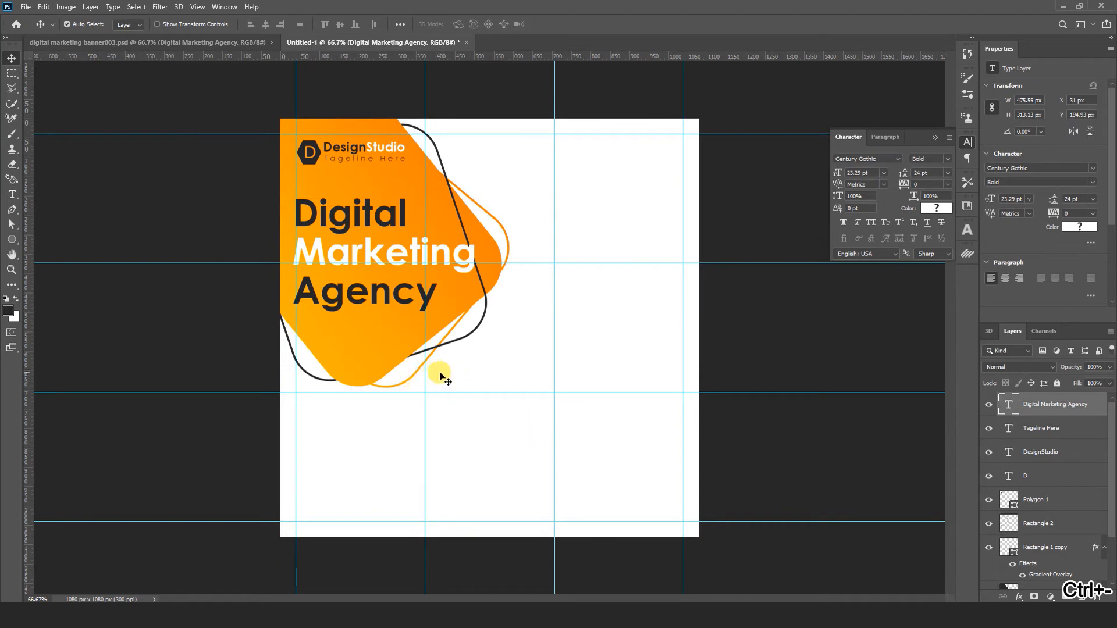
pyautogui.moveTo(440, 374); pyautogui.dragTo(371, 357)
pyautogui.hotkey('ctrl', 't')
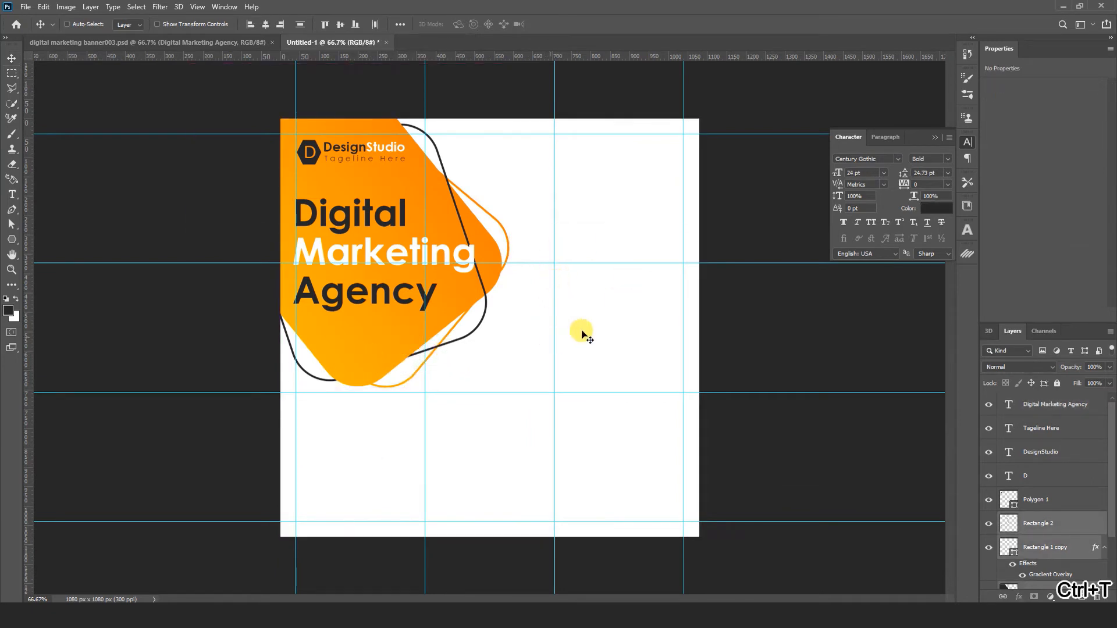
pyautogui.moveTo(507, 386); pyautogui.dragTo(527, 400)
pyautogui.press('Return')
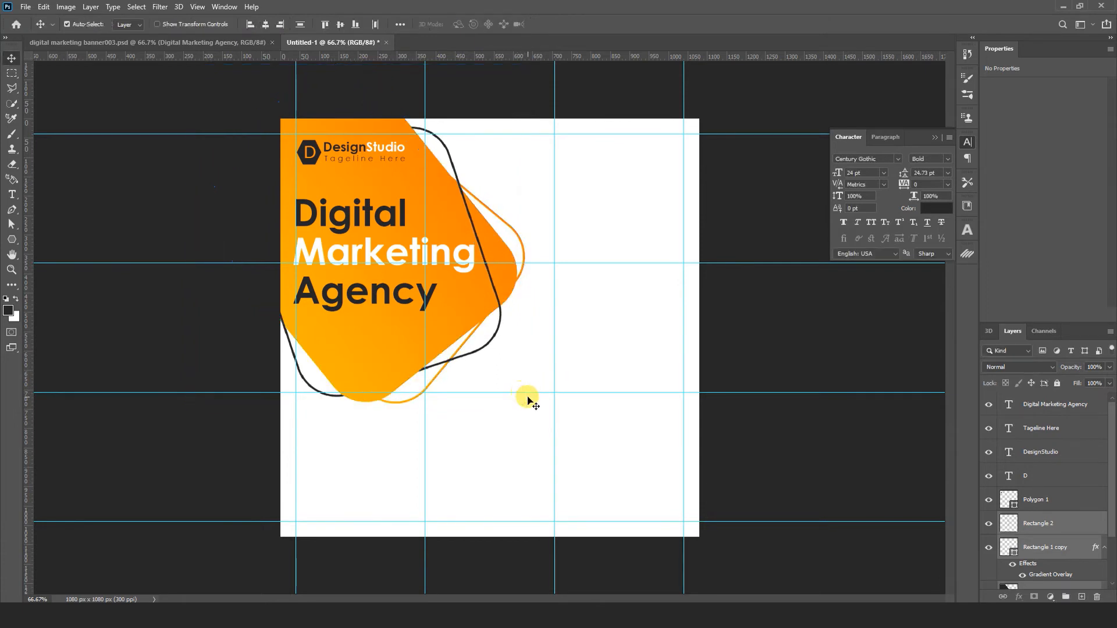
pyautogui.click(530, 400)
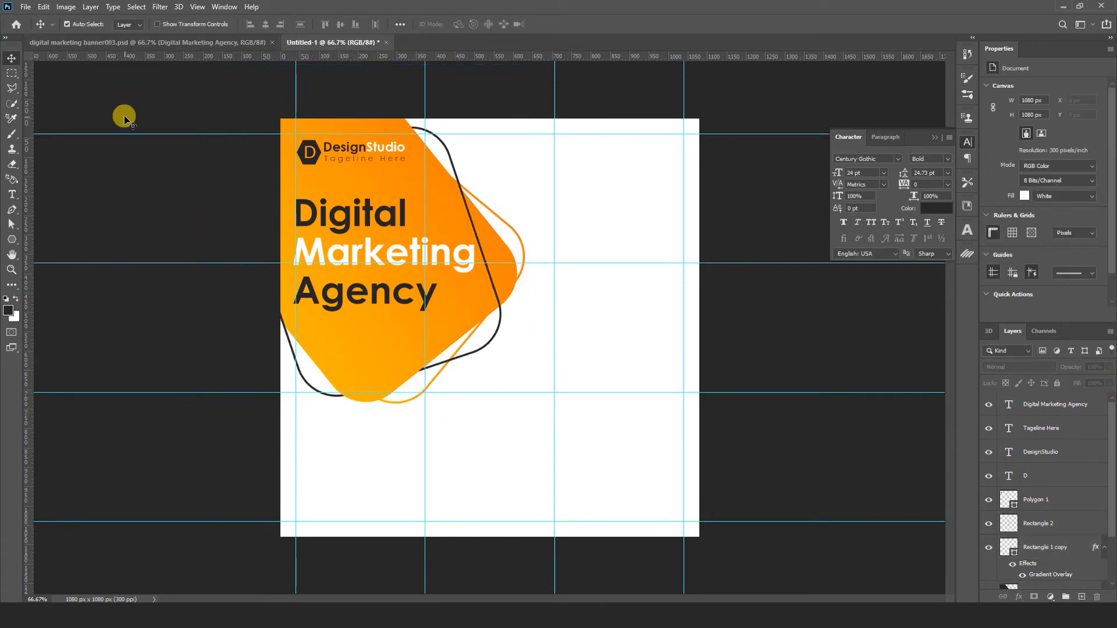
# Copy the “Lorem Ipsum is simply dummy” text from digital marketing banner003.psd and paste it in place into the Untitled-1 banner.
pyautogui.click(92, 41)
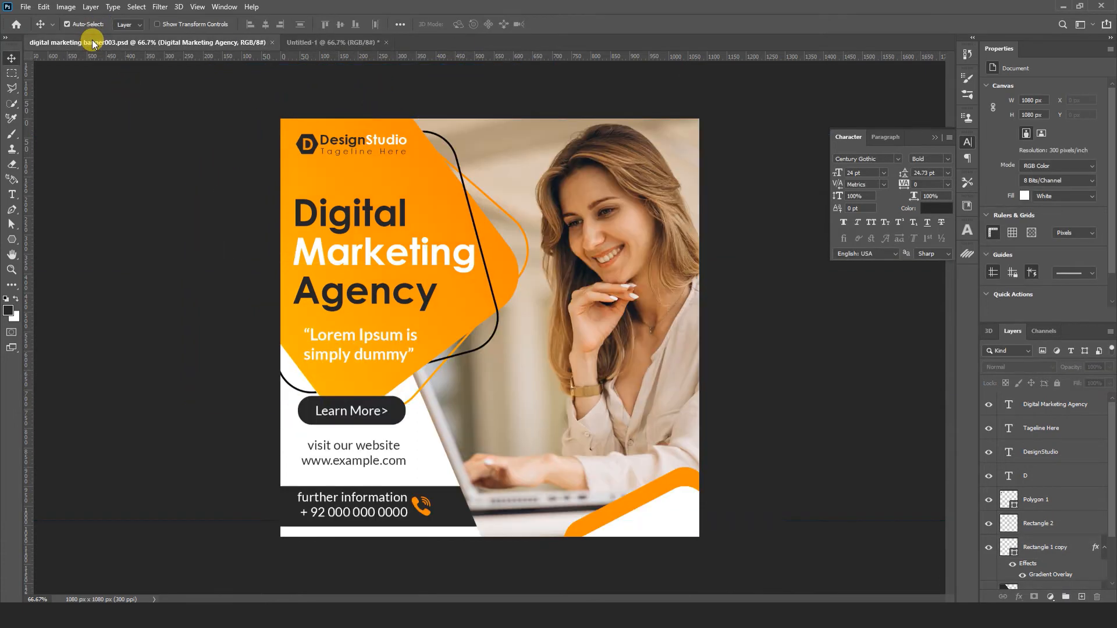
pyautogui.click(348, 339)
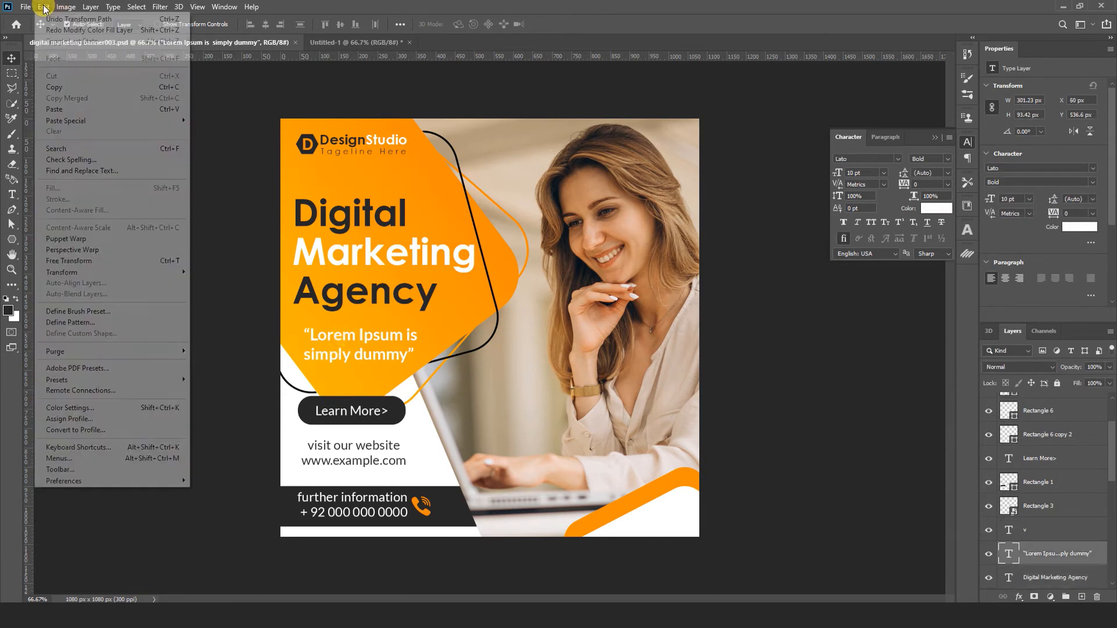
pyautogui.click(44, 7)
pyautogui.click(58, 87)
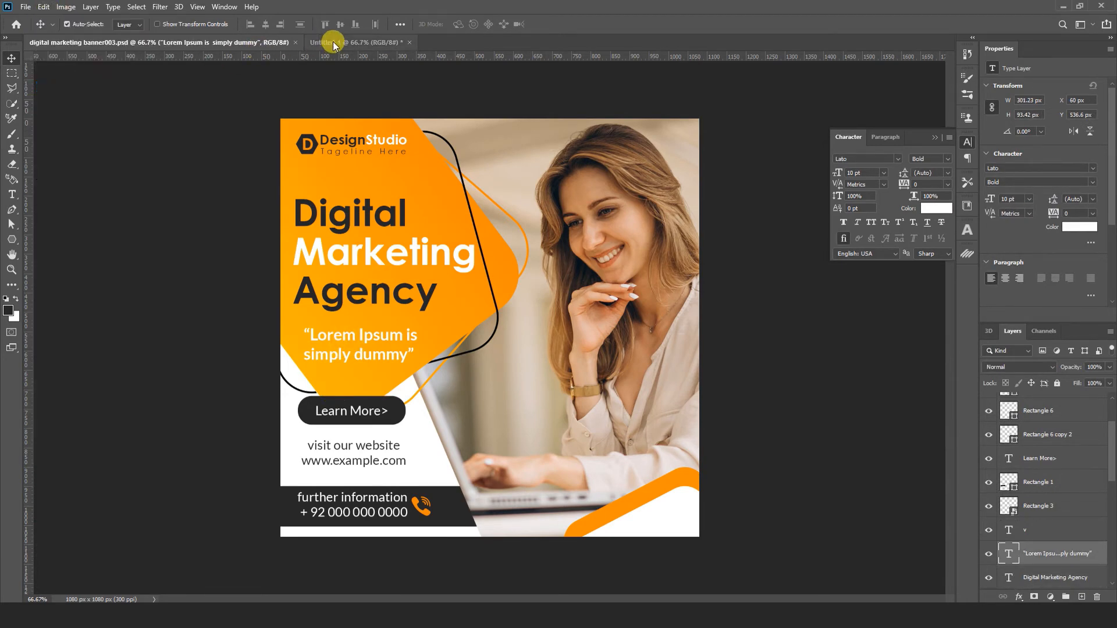
pyautogui.click(333, 42)
pyautogui.click(43, 8)
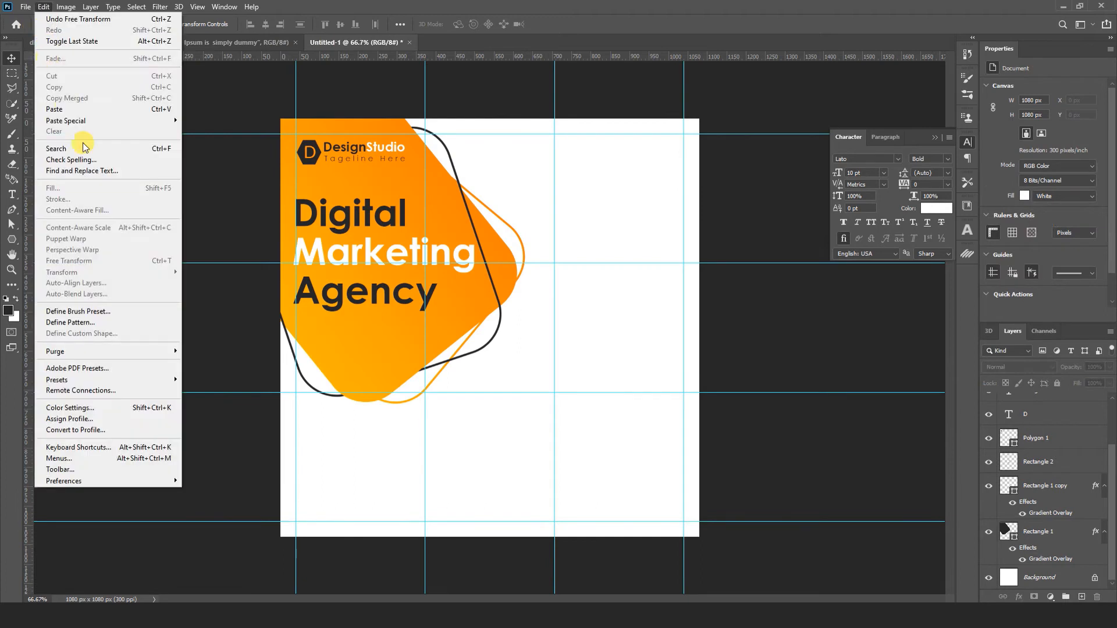
pyautogui.moveTo(166, 121)
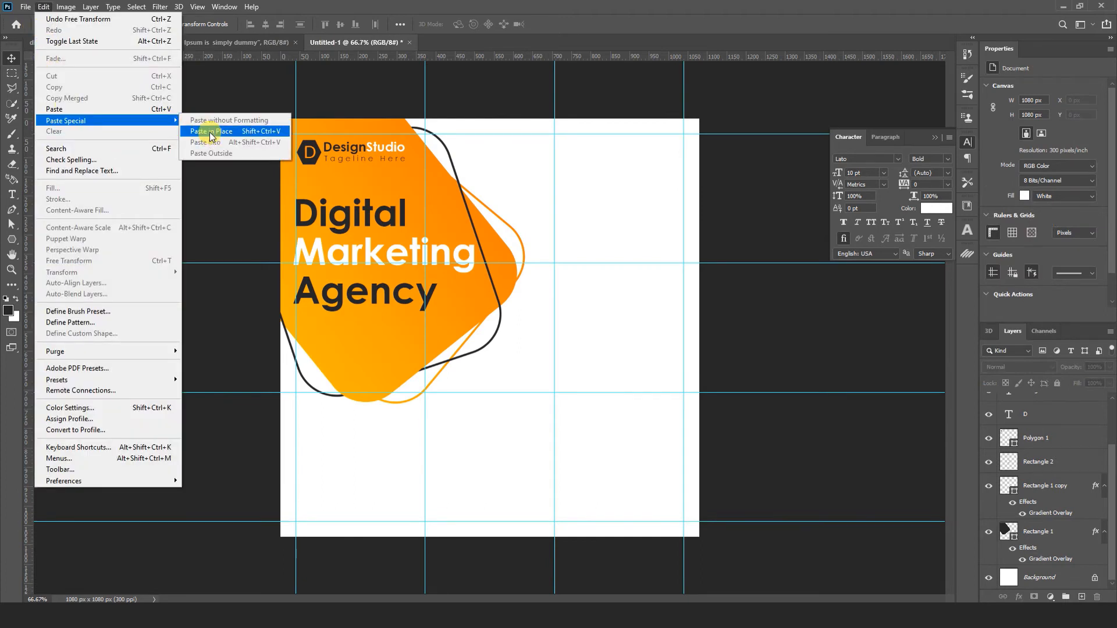
pyautogui.click(210, 132)
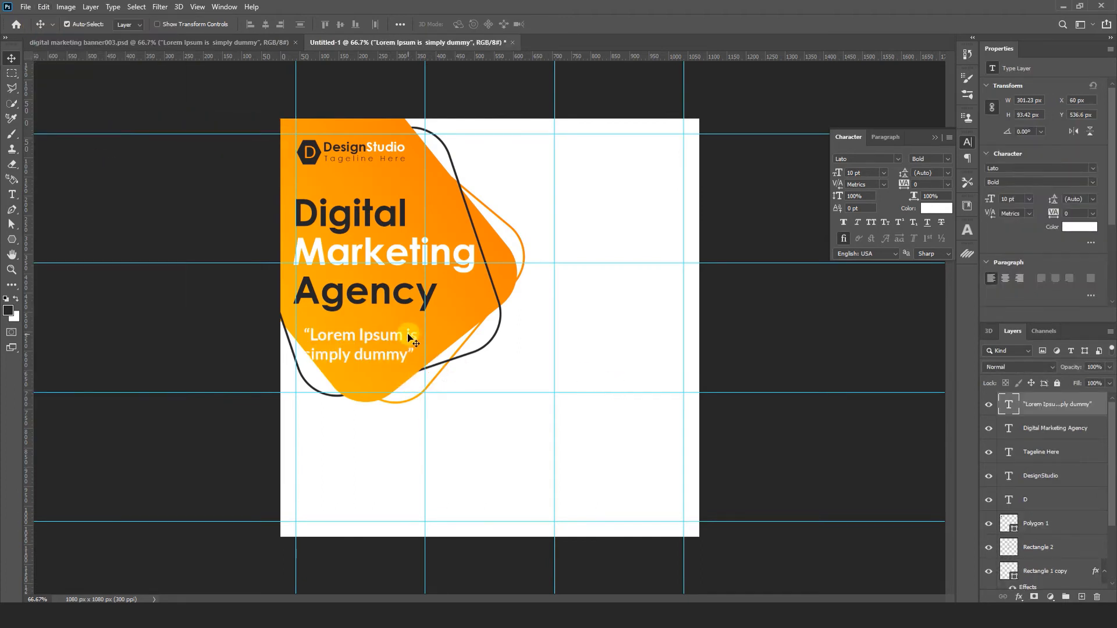
# Scale the “Lorem Ipsum is simply dummy” text to about 94.55% and shift it slightly right within the orange shape.
pyautogui.moveTo(410, 340); pyautogui.dragTo(423, 358)
pyautogui.hotkey('ctrl', 't')
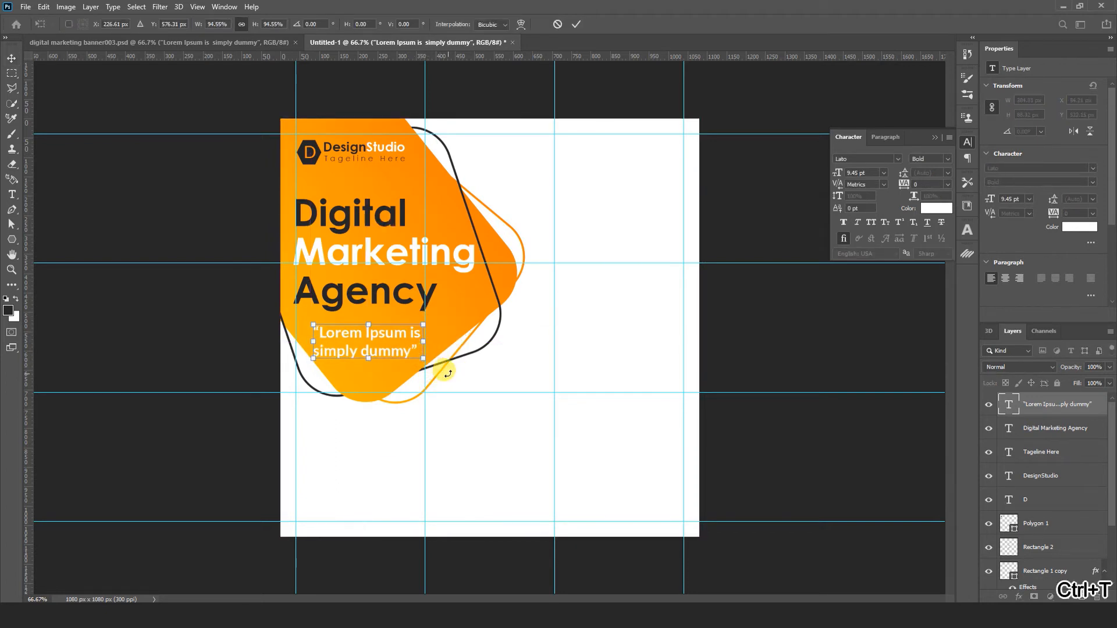
pyautogui.press('Right')
pyautogui.press('Right')
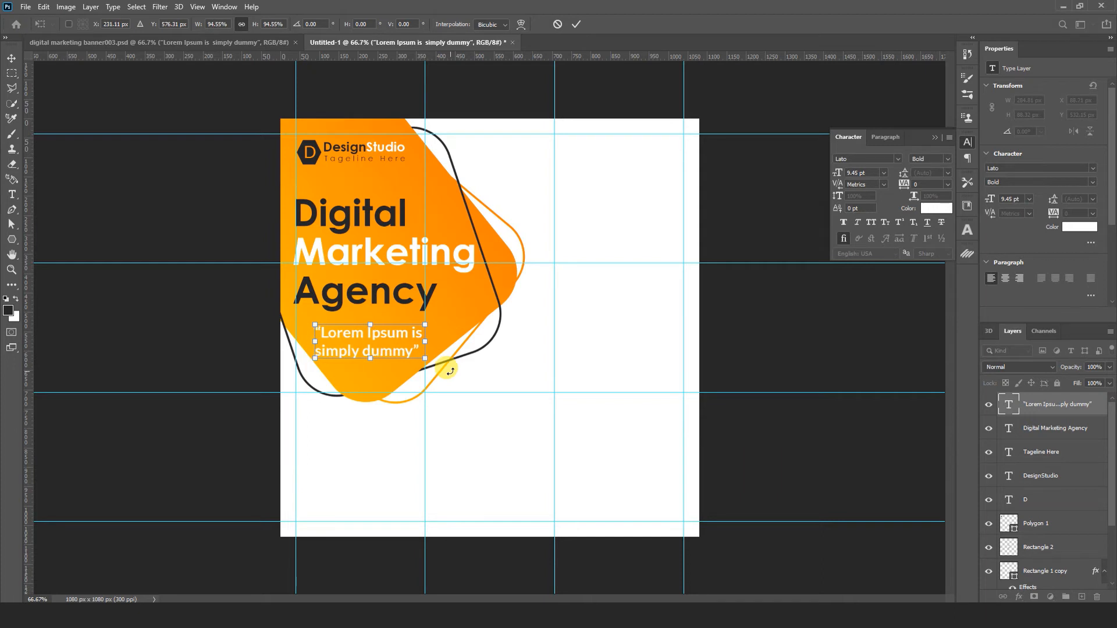
pyautogui.press('Return')
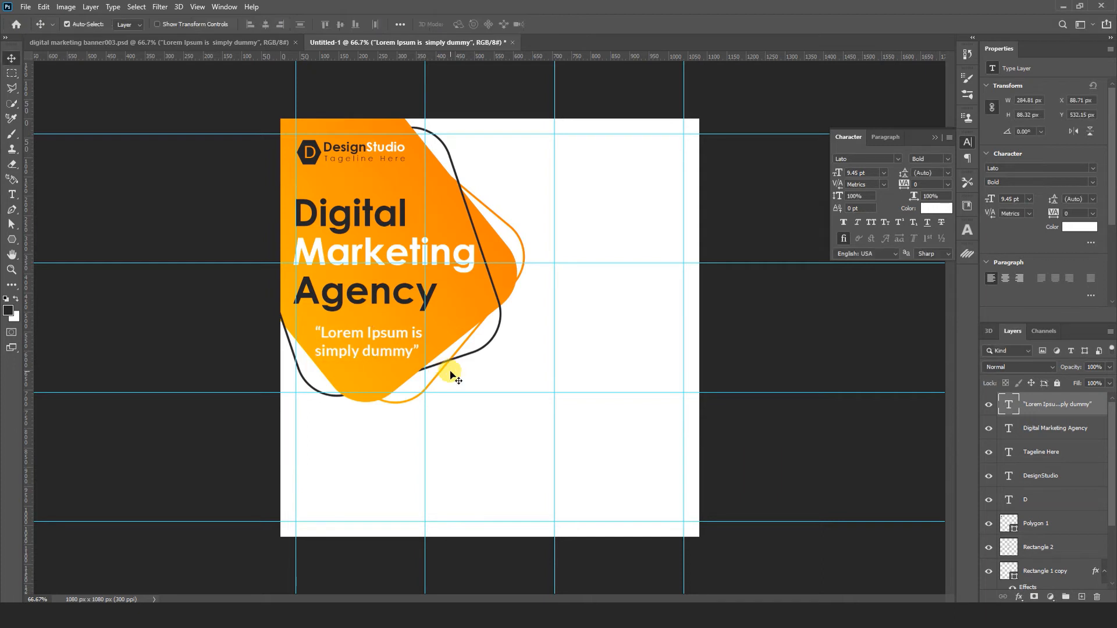
# Draw a dark rectangle about 277 × 86 px below the quote text and enter 100 px for its linked corner radii.
pyautogui.click(11, 240)
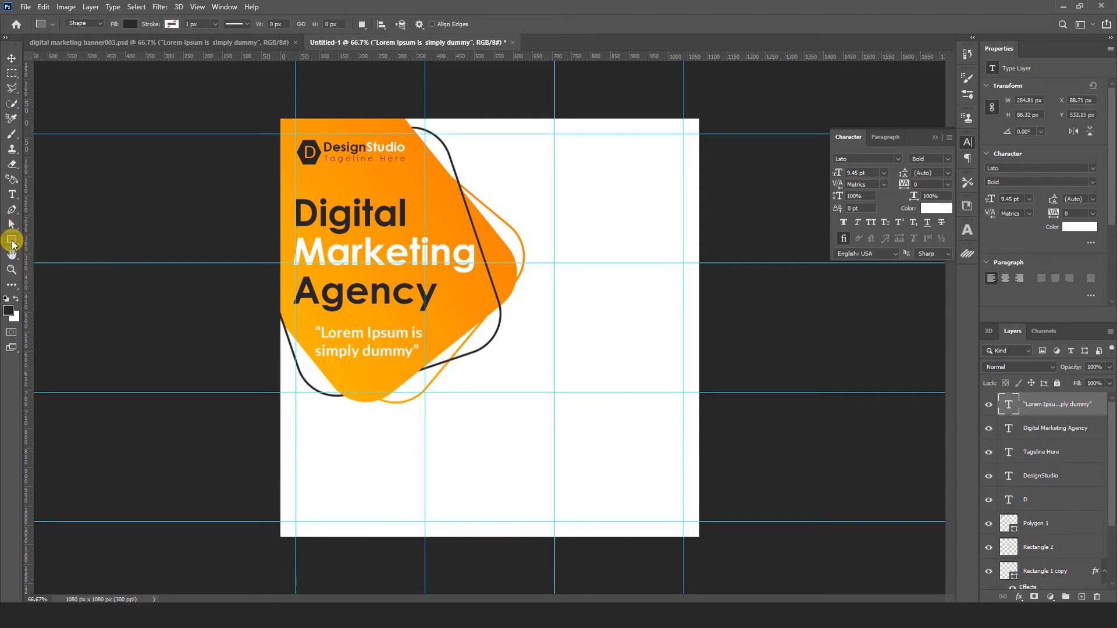
pyautogui.moveTo(319, 385); pyautogui.dragTo(425, 417)
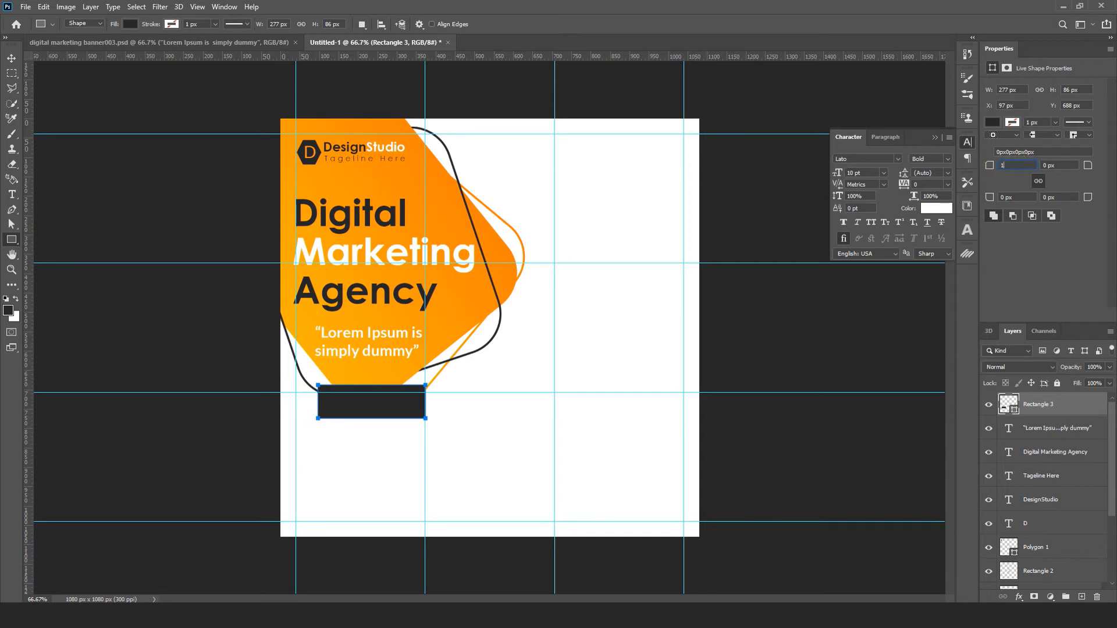
pyautogui.write('100')
pyautogui.click(1006, 179)
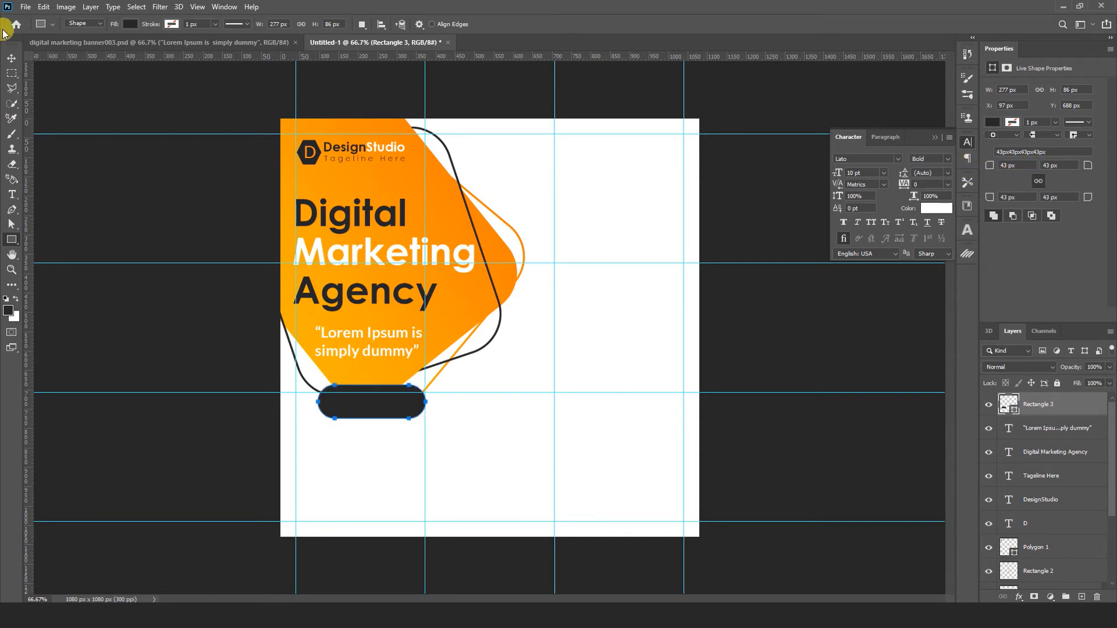
# Move the dark rounded button slightly left to about X 83 px, Y 689 px, centring it beneath the quote text.
pyautogui.click(11, 58)
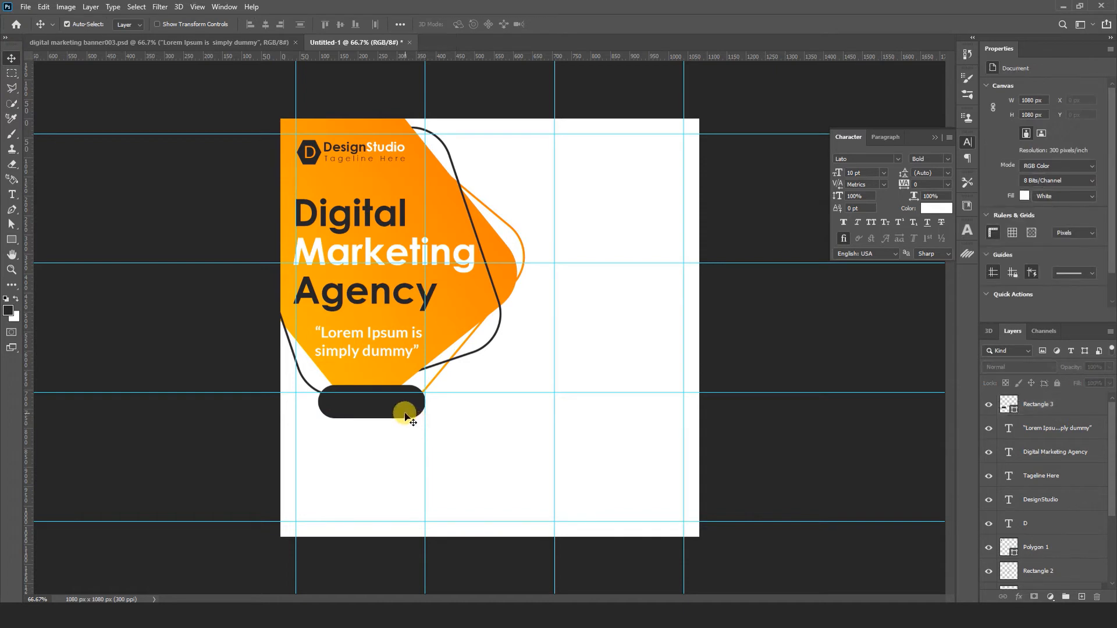
pyautogui.moveTo(407, 413); pyautogui.dragTo(407, 424)
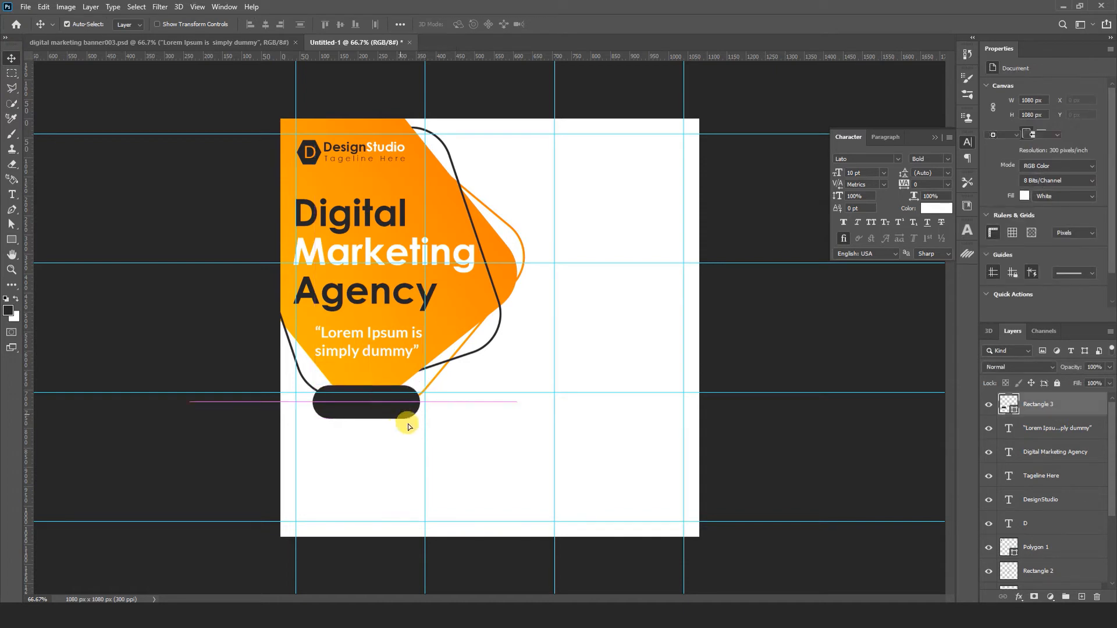
pyautogui.click(479, 441)
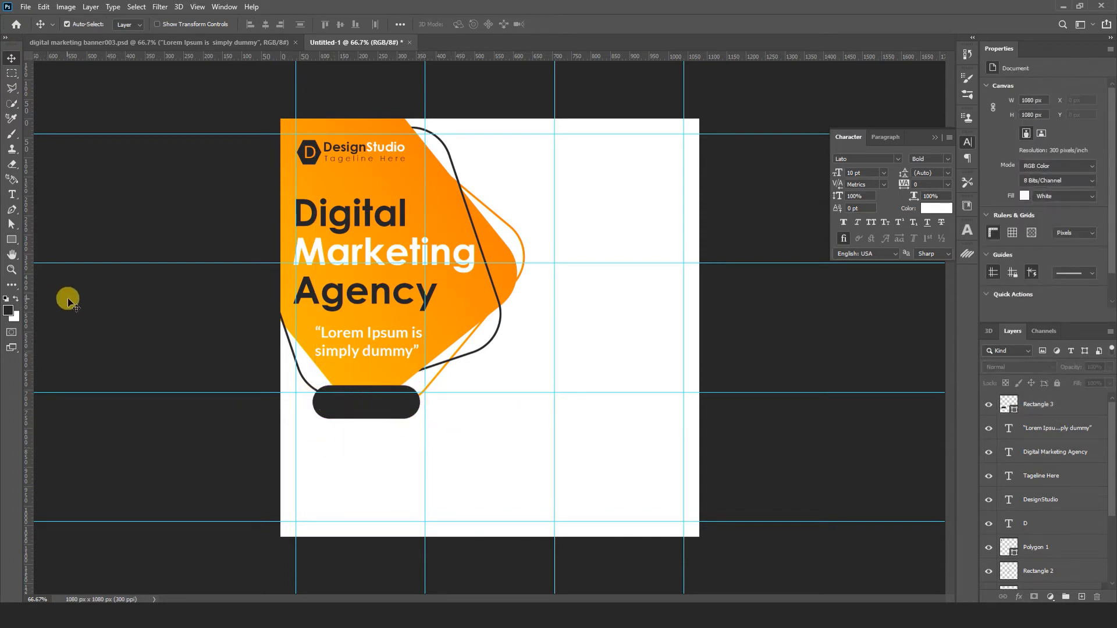
# Copy the "Learn More>" text from digital marketing banner003.psd and paste it in place into the Untitled-1 banner.
pyautogui.click(148, 43)
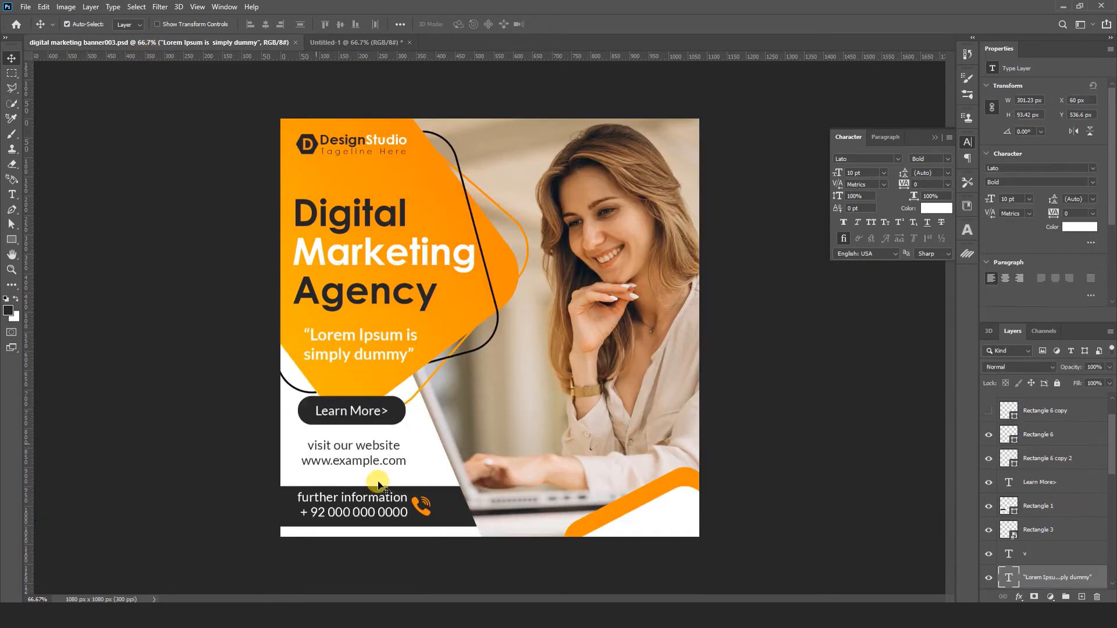
pyautogui.click(353, 412)
pyautogui.click(69, 25)
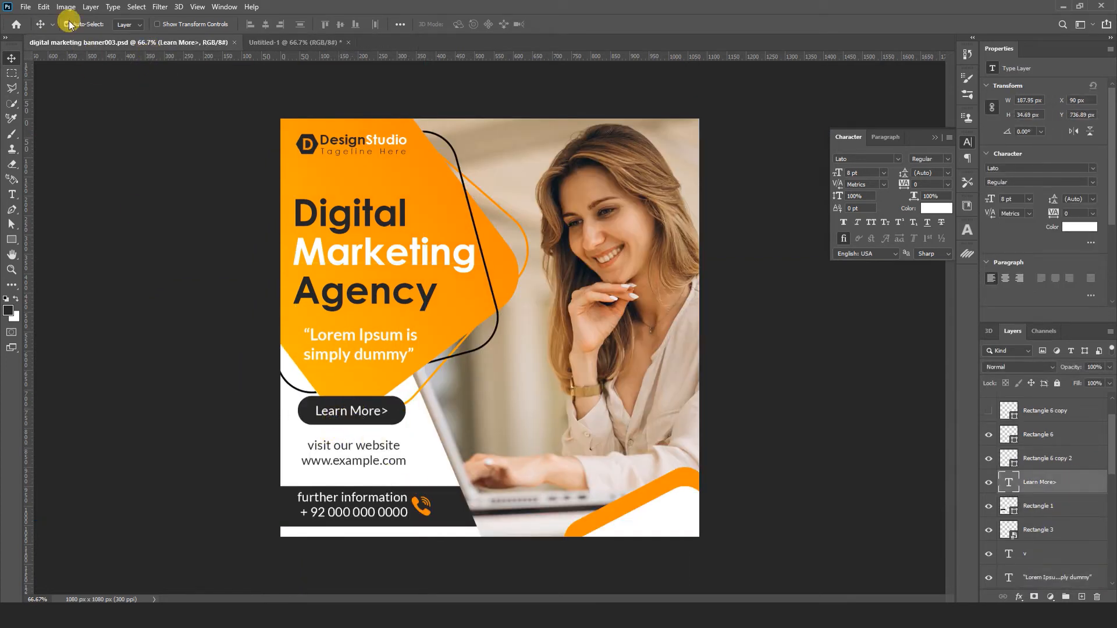
pyautogui.click(44, 6)
pyautogui.click(56, 86)
pyautogui.click(281, 43)
pyautogui.click(44, 6)
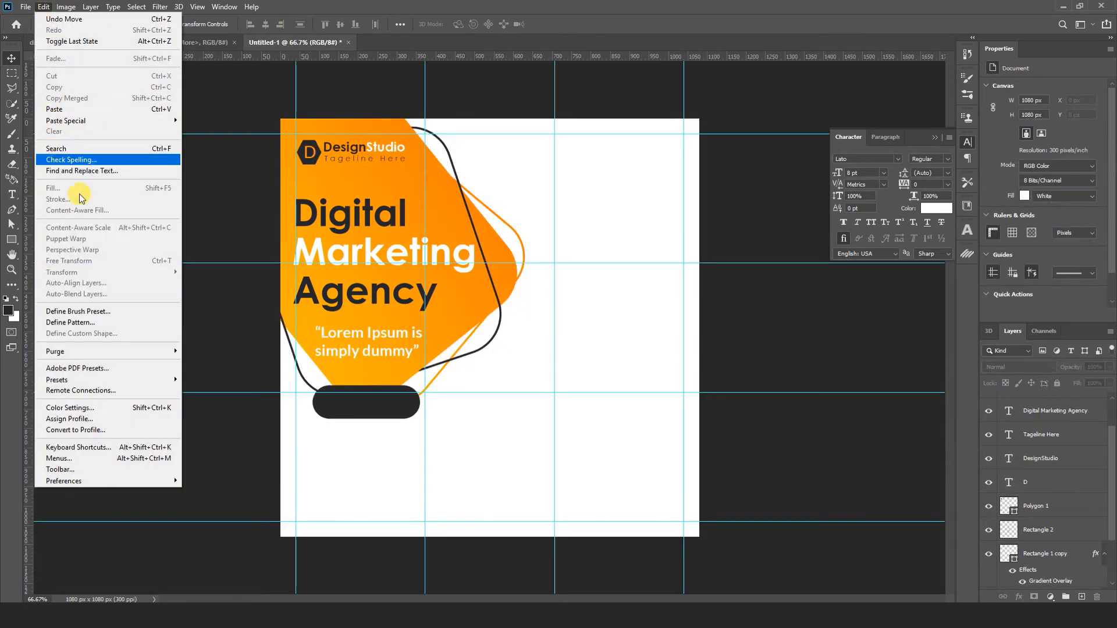
pyautogui.moveTo(164, 120)
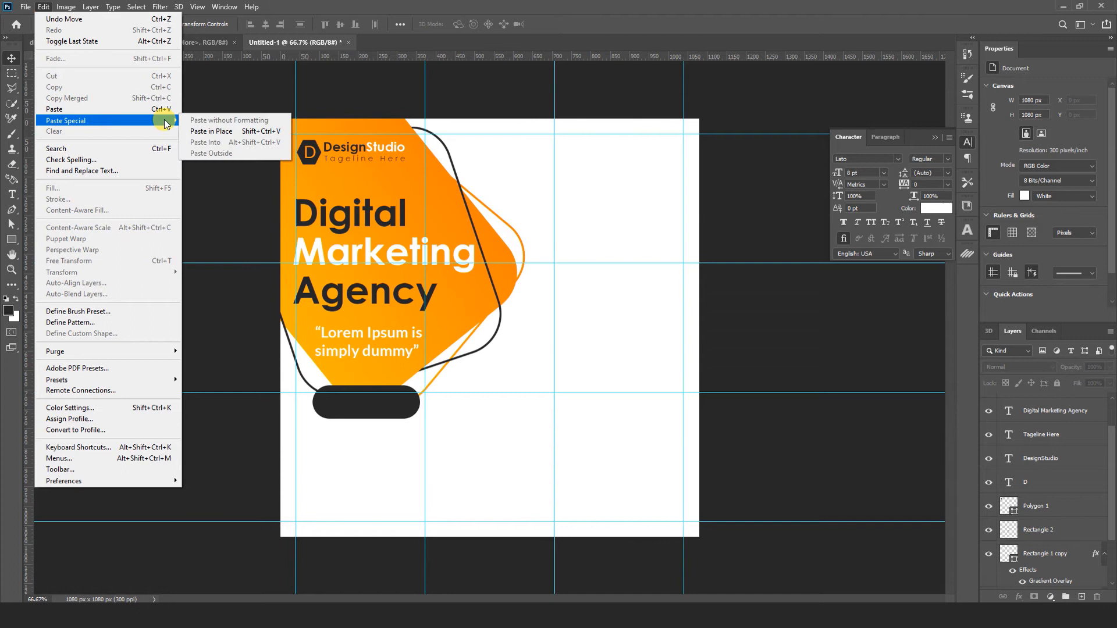
pyautogui.click(210, 133)
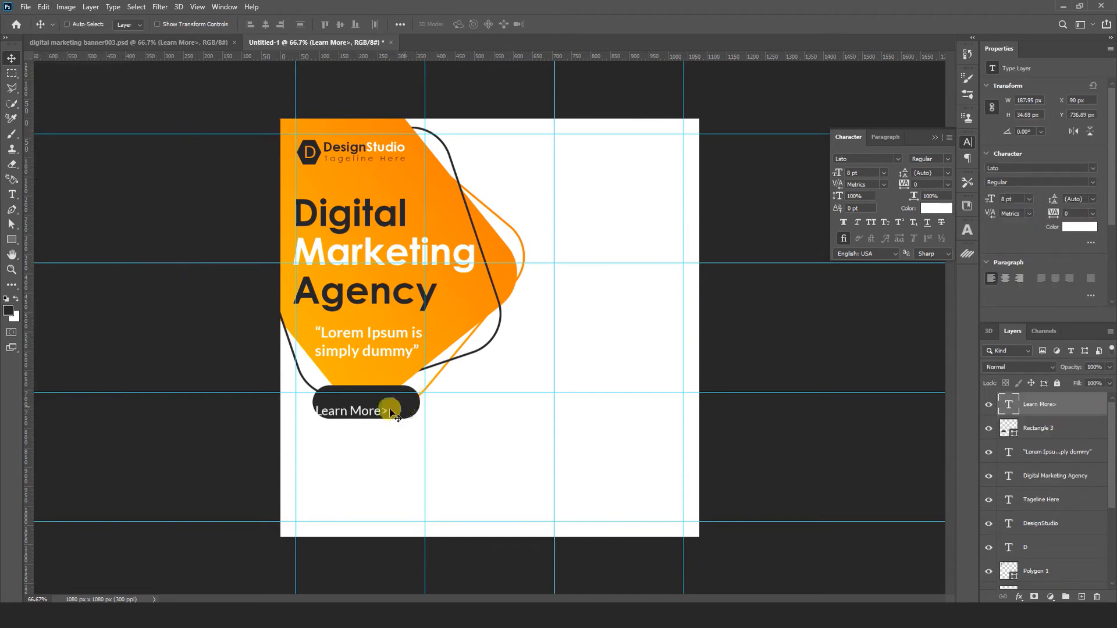
# Move the "Learn More>" text onto the dark rounded button and align their horizontal and vertical centres.
pyautogui.hotkey('ctrl', 't')
pyautogui.moveTo(377, 415); pyautogui.dragTo(391, 406)
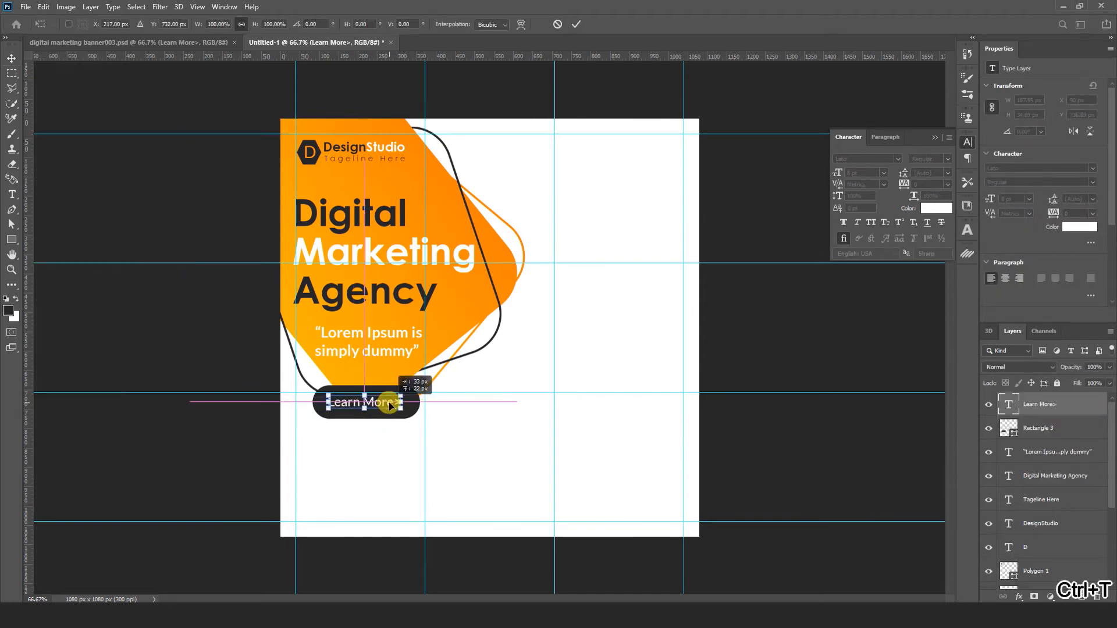
pyautogui.press('Return')
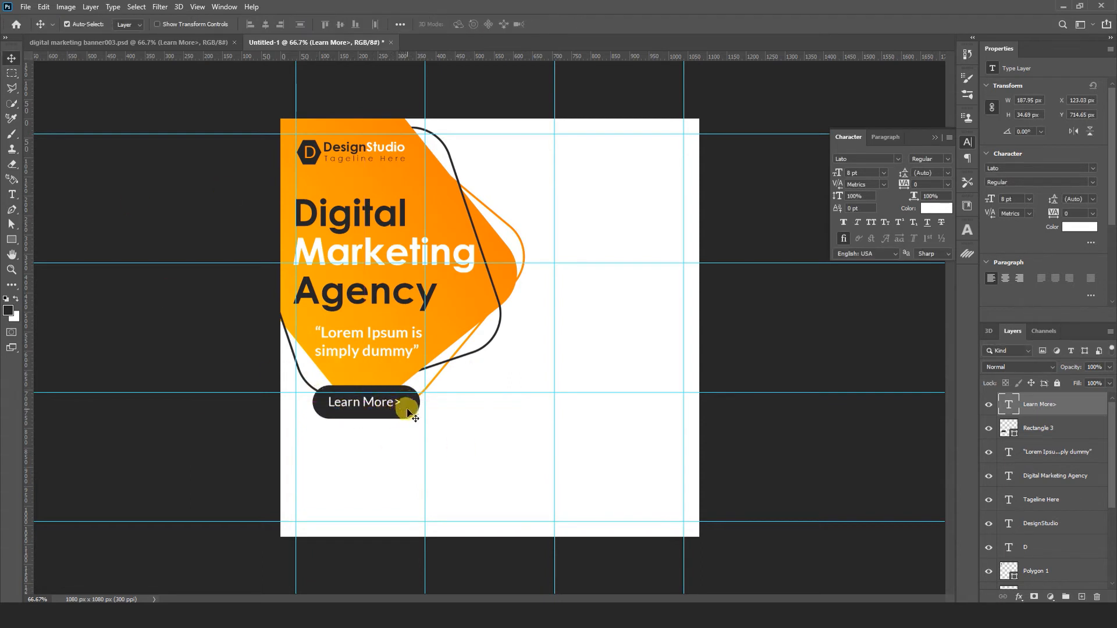
pyautogui.keyDown('shift'); pyautogui.click(410, 414); pyautogui.keyUp('shift')
pyautogui.click(340, 24)
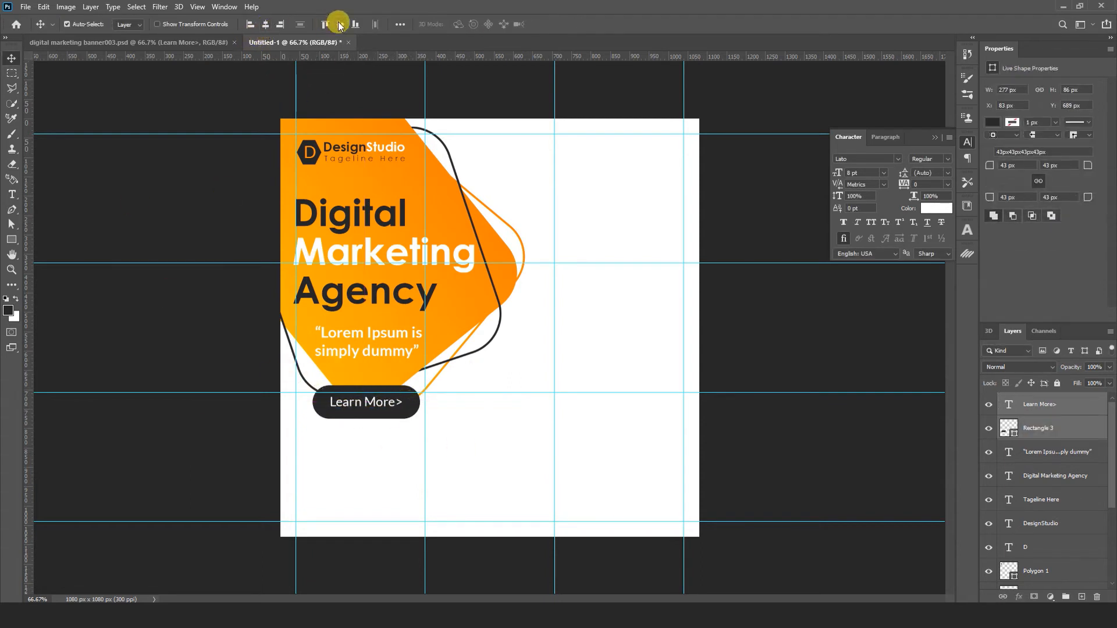
pyautogui.click(215, 85)
pyautogui.click(174, 48)
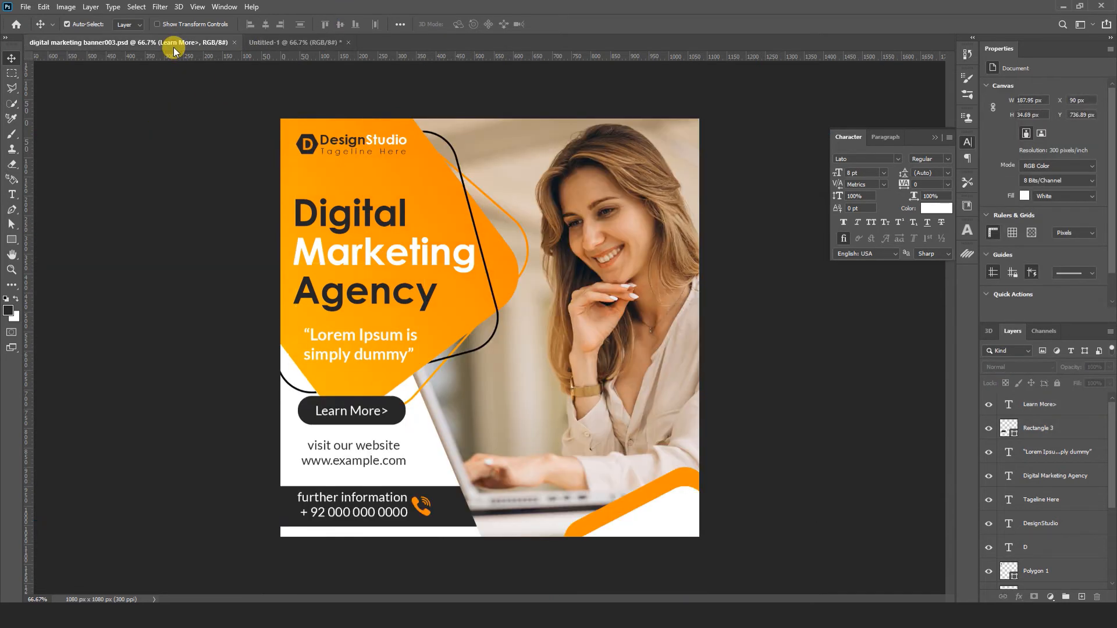
pyautogui.click(363, 451)
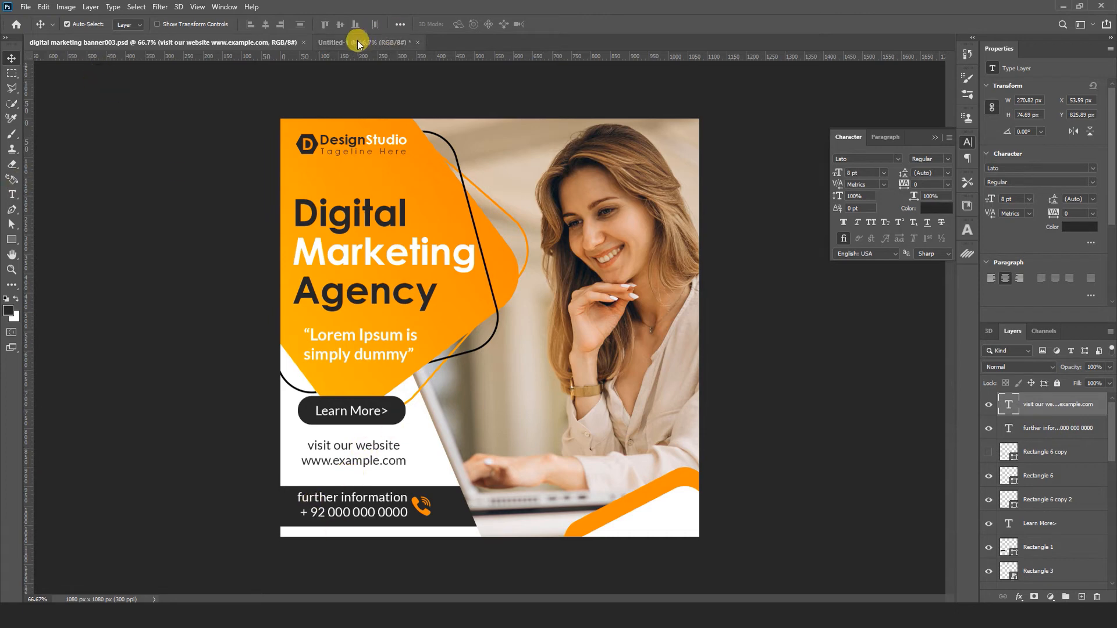
pyautogui.click(43, 6)
pyautogui.click(56, 87)
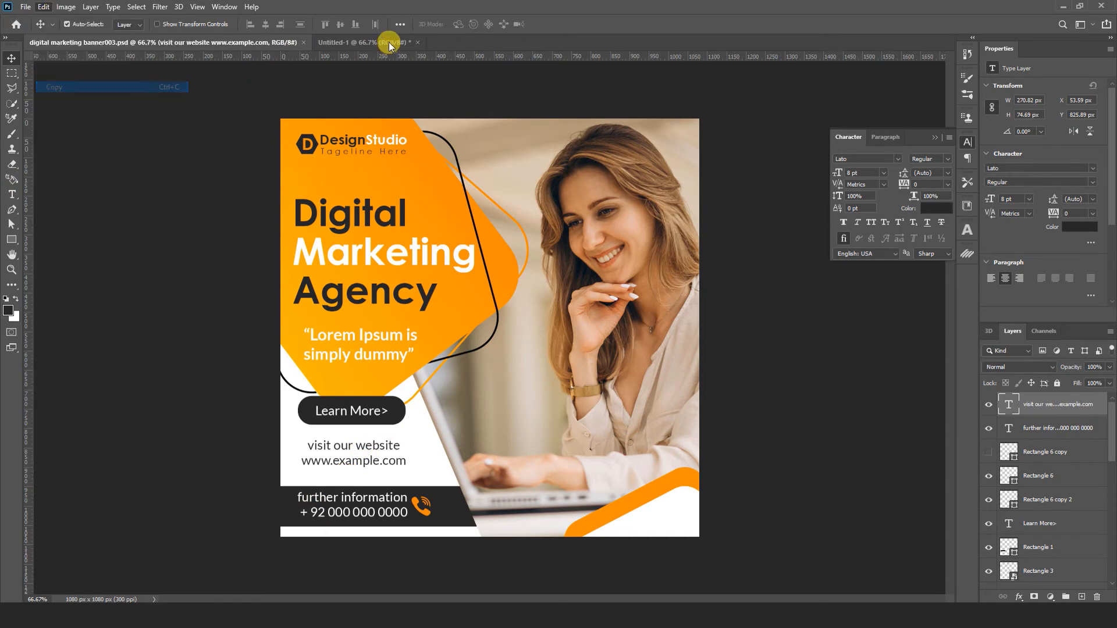
# Paste the copied website text in place into Untitled-1 and move it right about 29 px, beneath the Learn More> button.
pyautogui.click(389, 43)
pyautogui.click(43, 6)
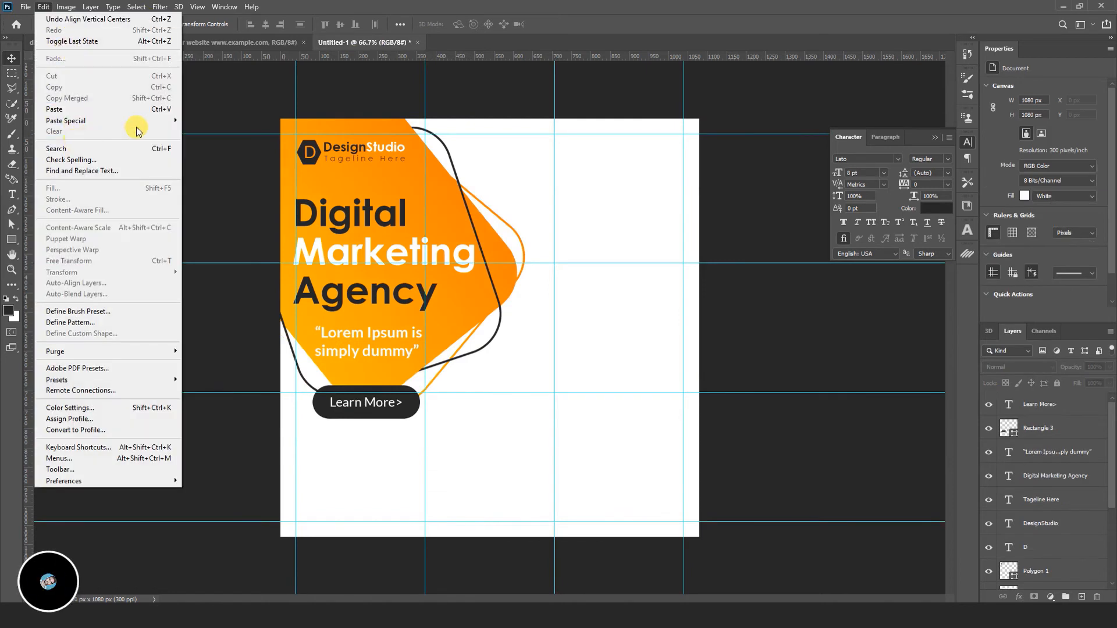
pyautogui.moveTo(136, 129)
pyautogui.click(201, 128)
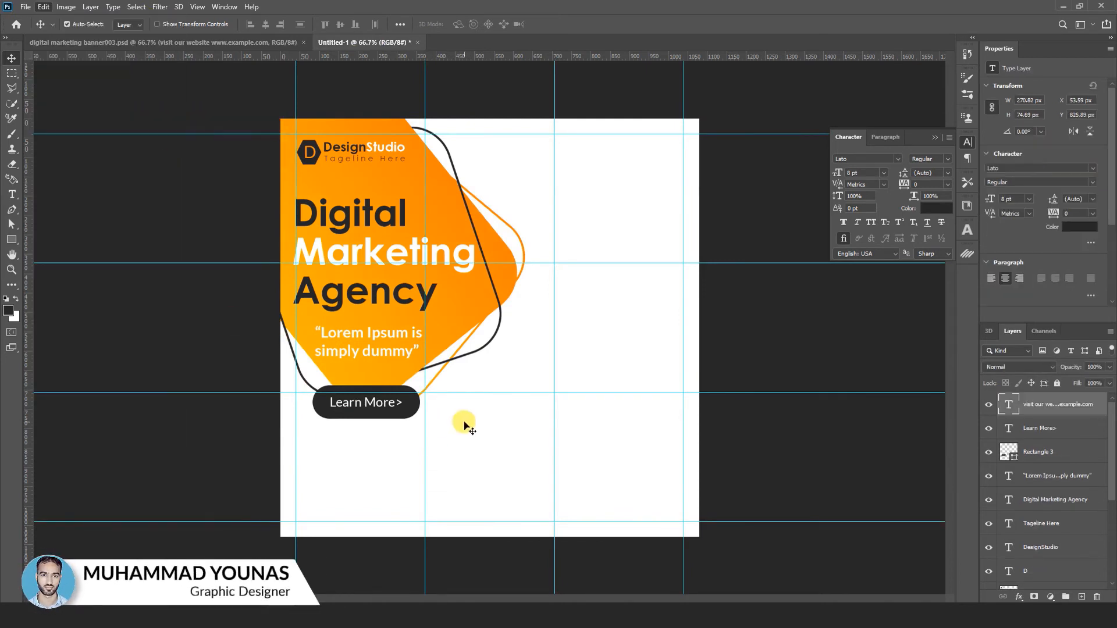
pyautogui.moveTo(397, 451); pyautogui.dragTo(408, 451)
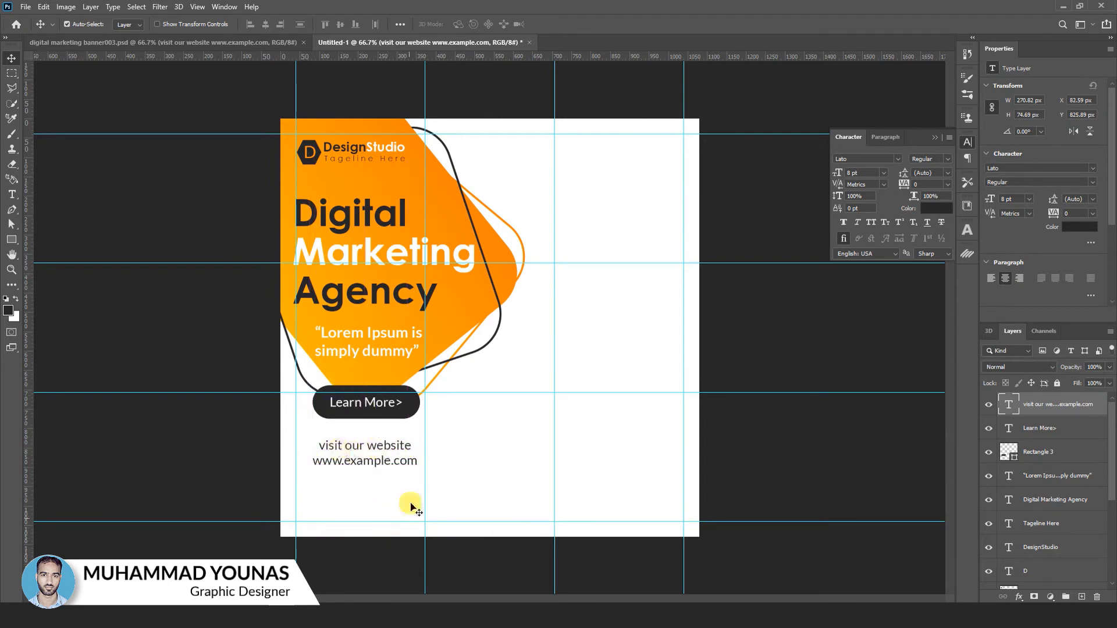
# Draw a dark rectangle about 509 × 671 px over the banner's lower-left area, extending past the canvas edges.
pyautogui.click(11, 239)
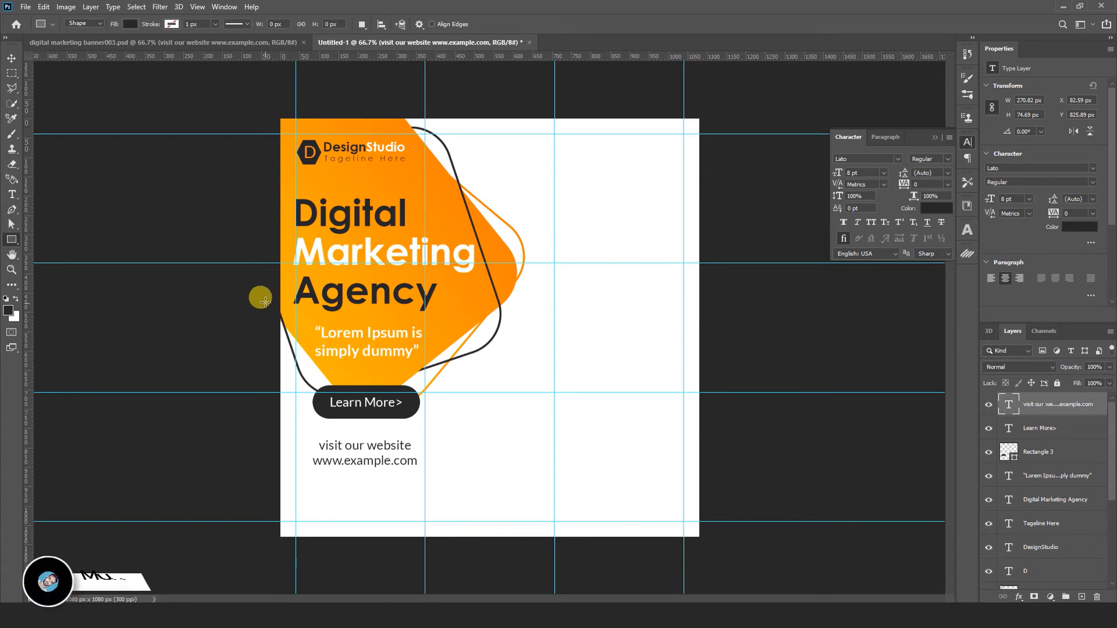
pyautogui.moveTo(266, 299); pyautogui.dragTo(462, 557)
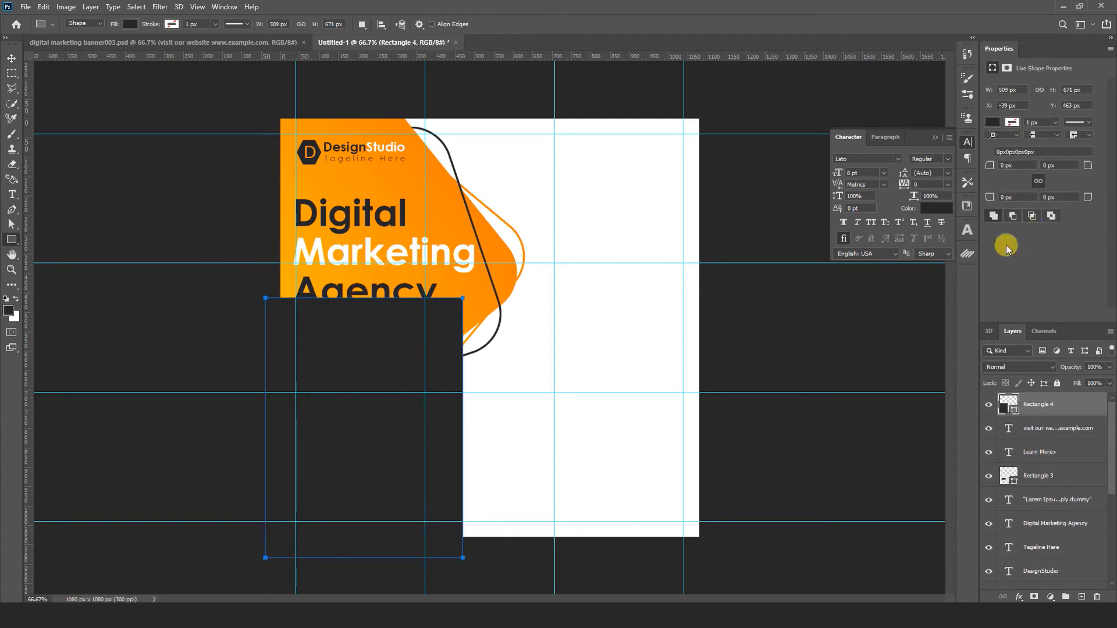
# Slant the dark rectangle's right edge by moving its upper corner inward and its lower corner outward, converting it to a regular path about 656 px wide.
pyautogui.click(11, 229)
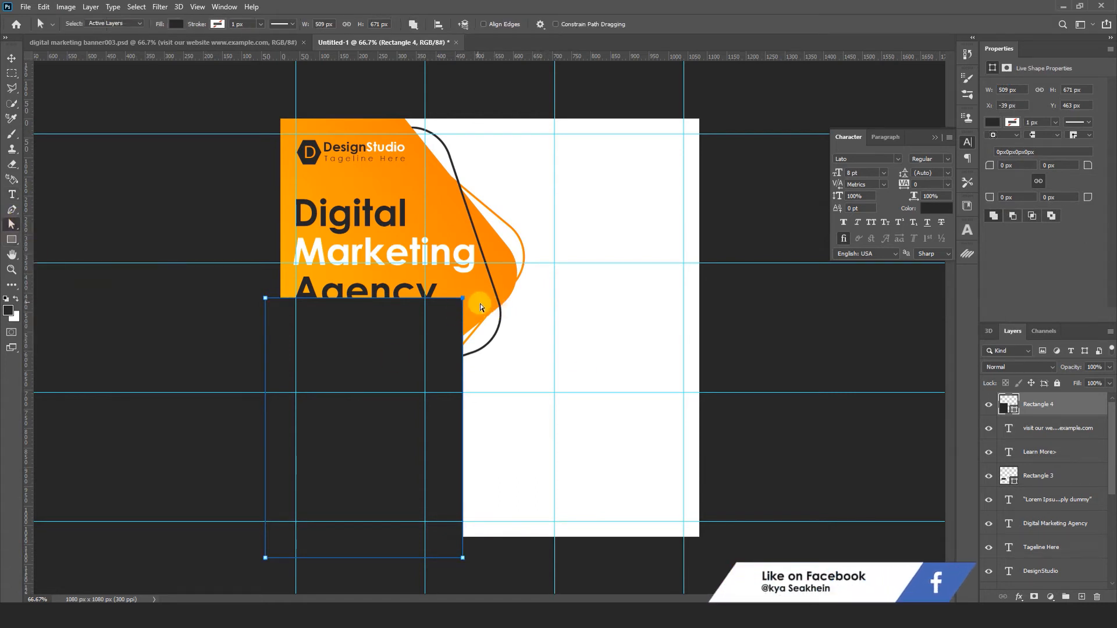
pyautogui.moveTo(463, 300); pyautogui.dragTo(355, 305)
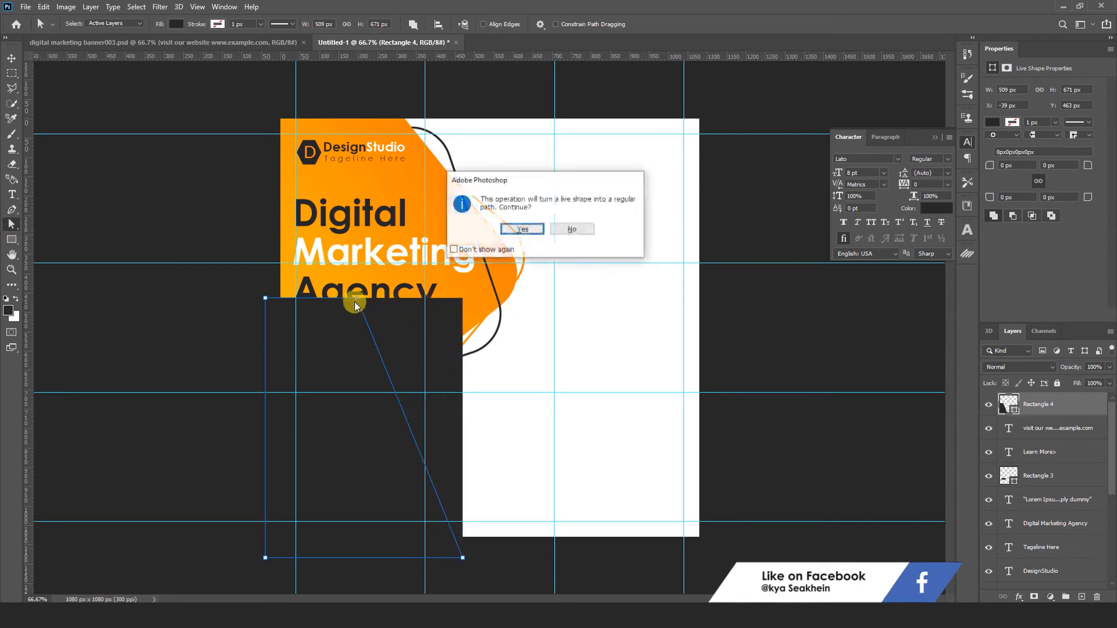
pyautogui.click(522, 229)
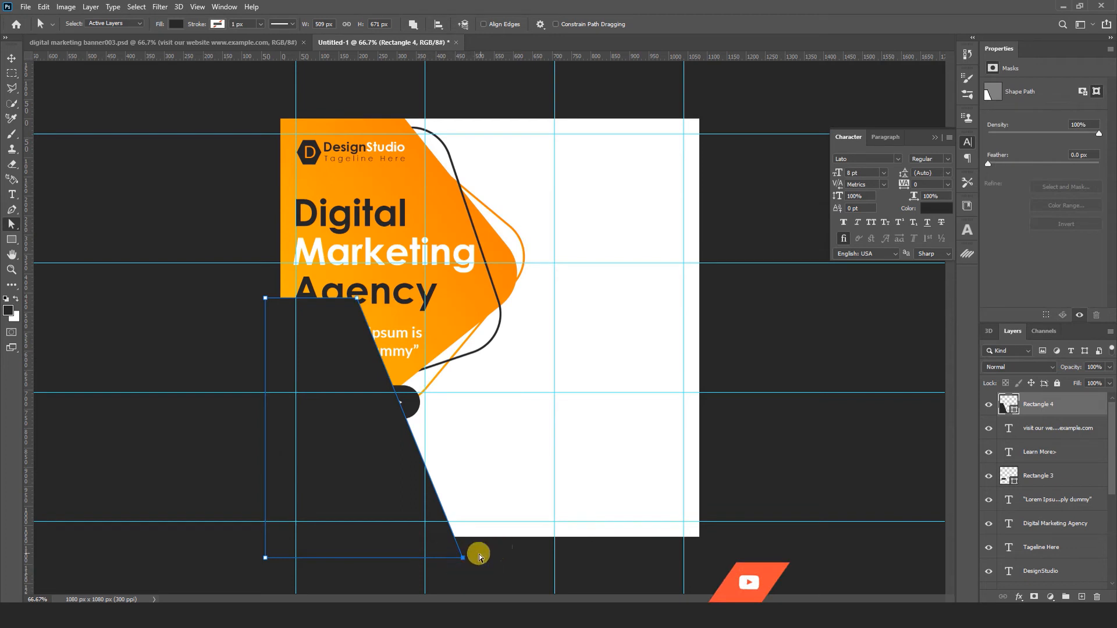
pyautogui.moveTo(462, 557); pyautogui.dragTo(519, 557)
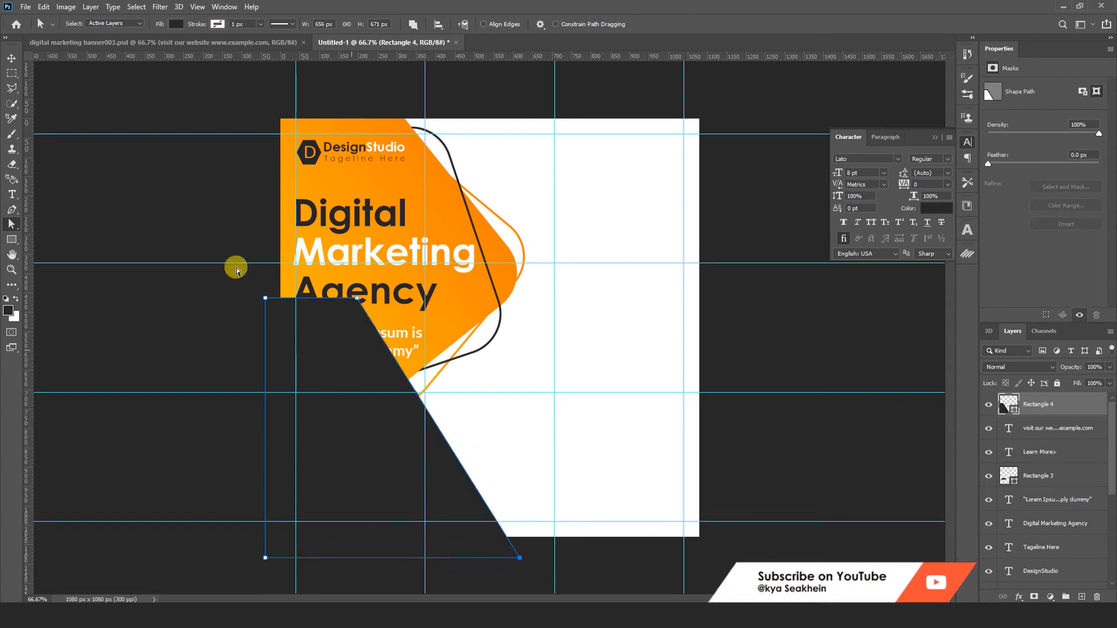
pyautogui.click(11, 58)
pyautogui.click(711, 463)
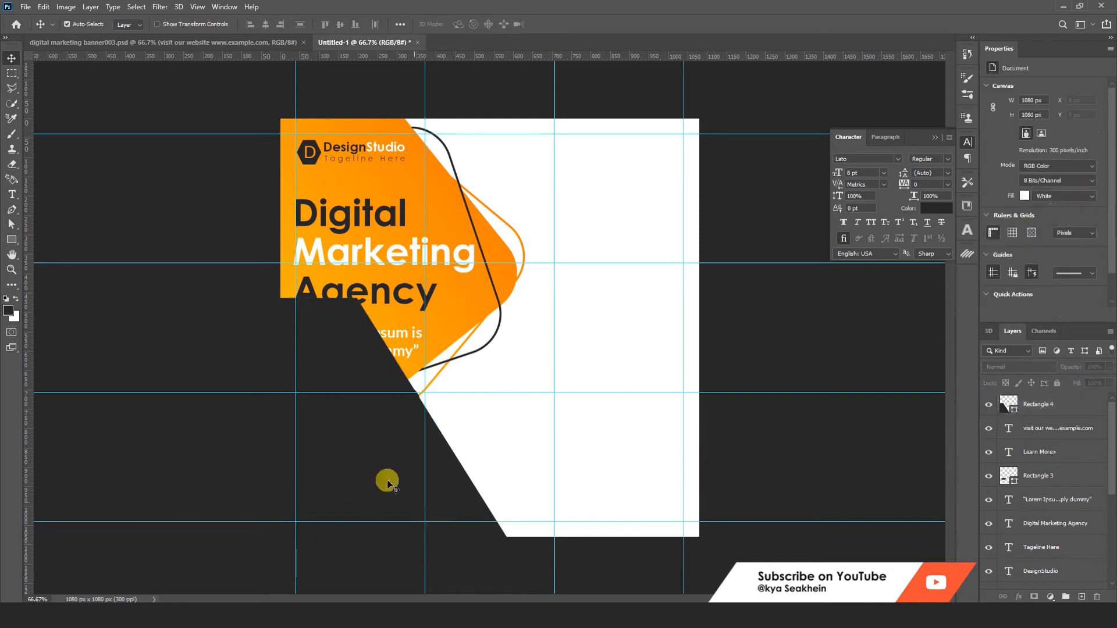
# Change the fill colour of the slanted shape covering the banner's lower-left area to white.
pyautogui.click(410, 497)
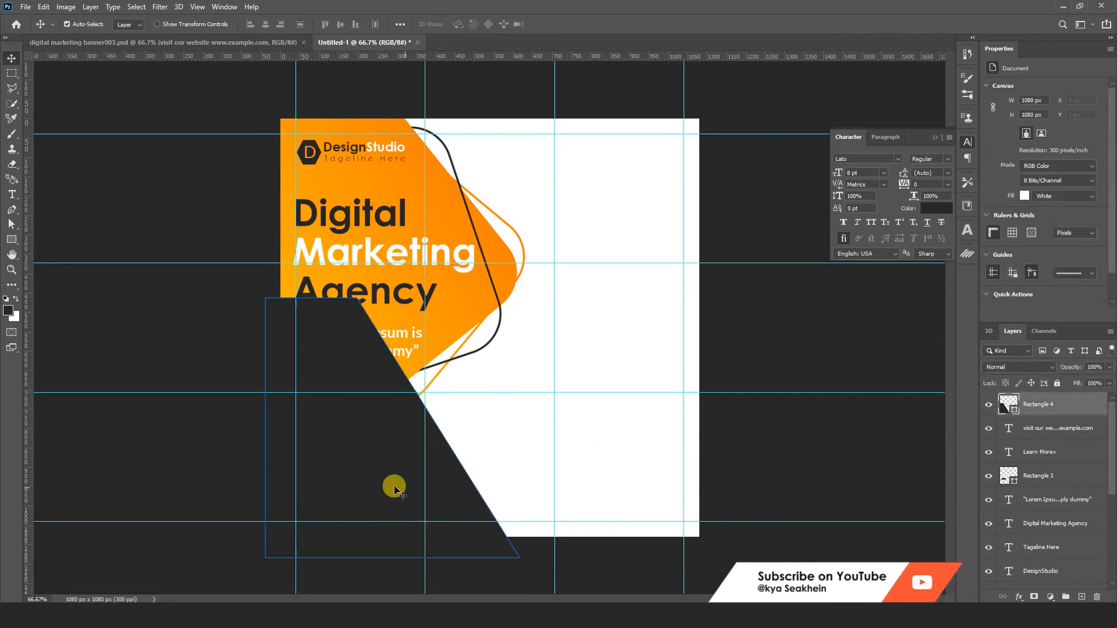
pyautogui.doubleClick(1003, 399)
pyautogui.moveTo(810, 311); pyautogui.dragTo(723, 192)
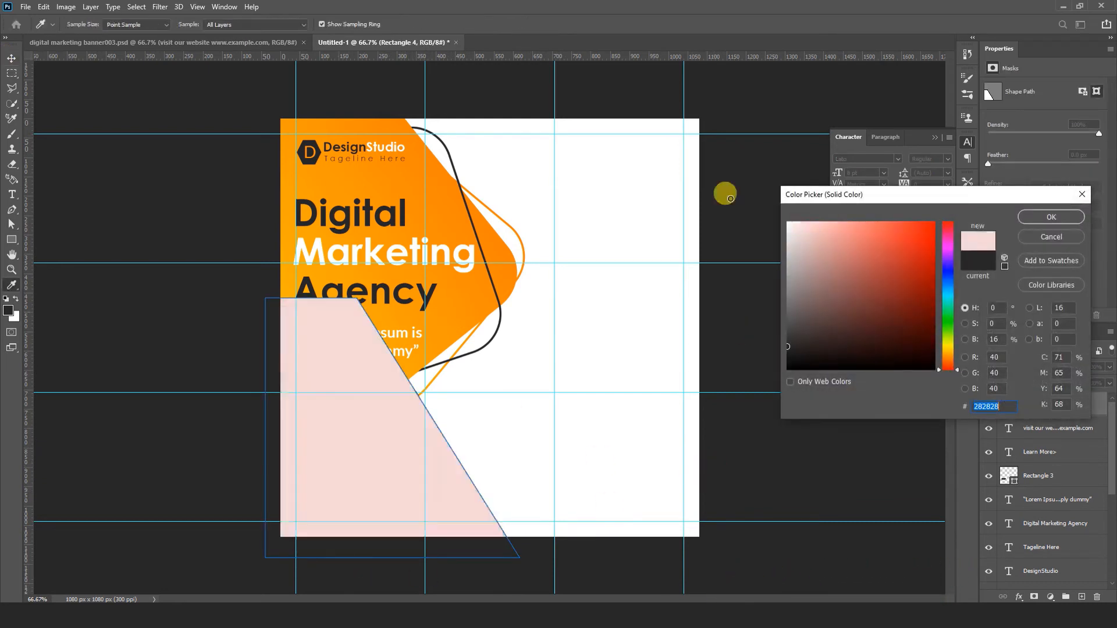
pyautogui.click(1034, 218)
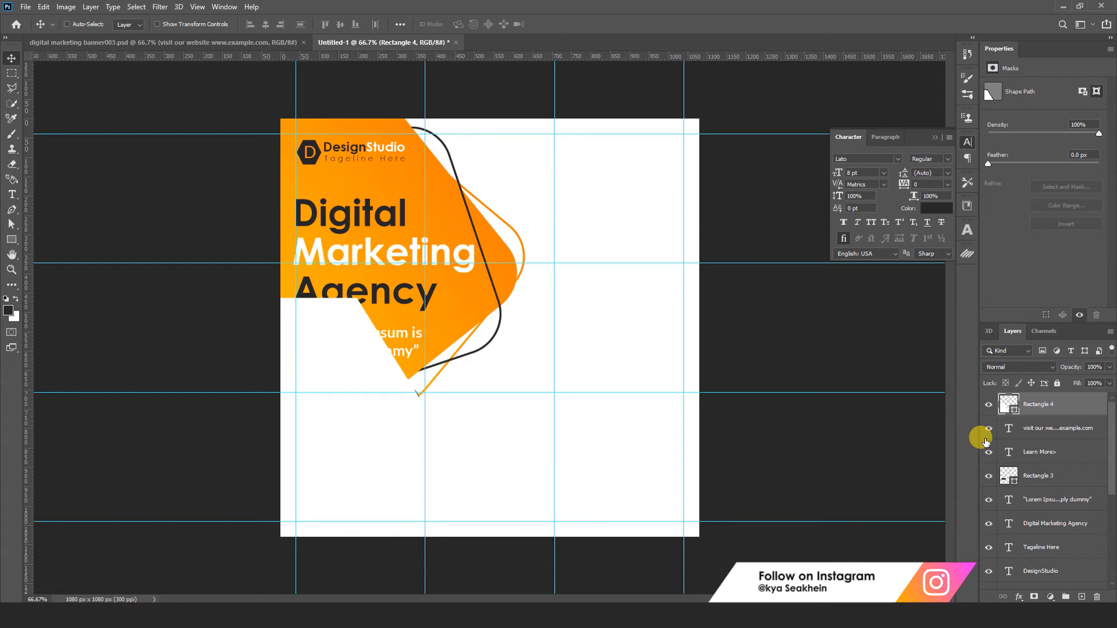
# Send the white slanted shape behind the rest of the artwork, directly above the Background layer, and enlarge it to about 670 × 685 px.
pyautogui.hotkey('ctrl', 'shift', '[')
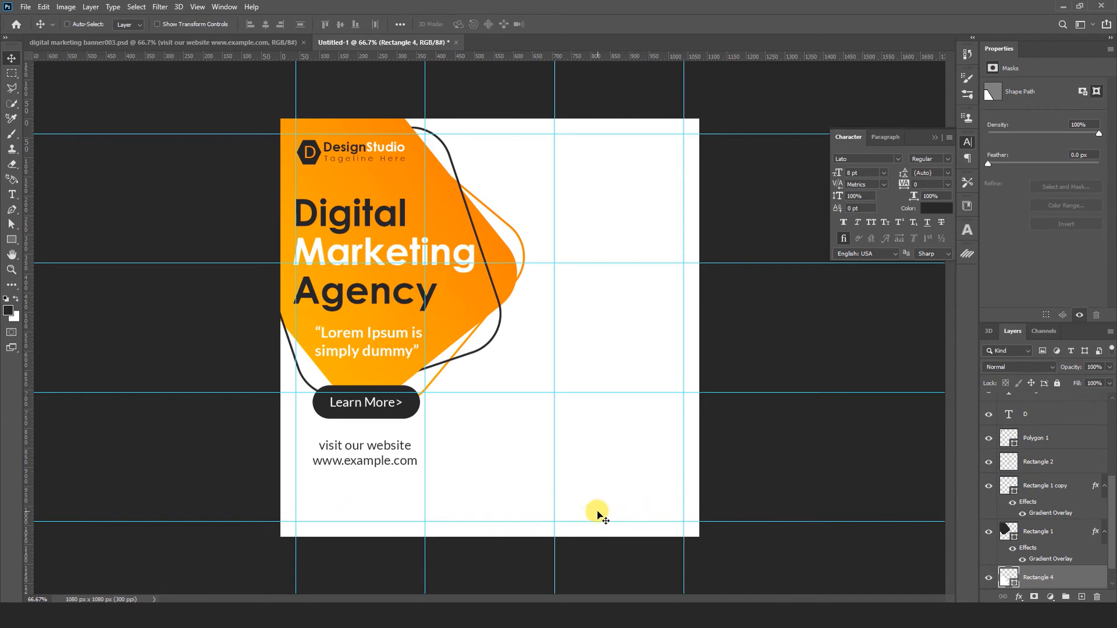
pyautogui.hotkey('ctrl', 't')
pyautogui.moveTo(519, 428); pyautogui.dragTo(524, 429)
pyautogui.press('Return')
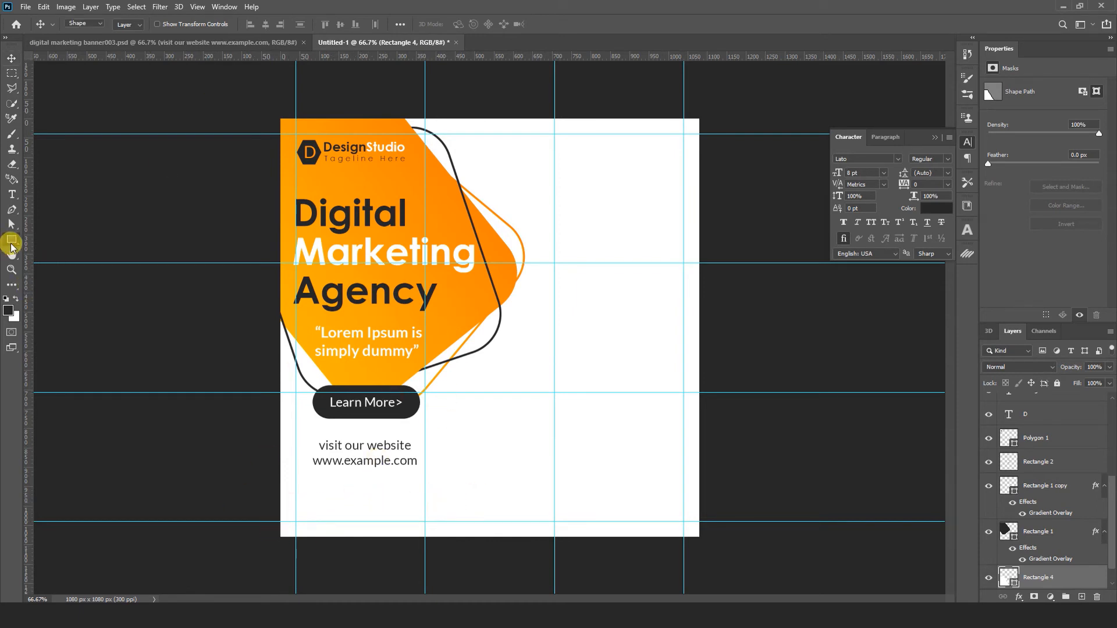
# Draw a dark band about 671 × 94 px below the website text on a new layer and clip it to the white slanted shape.
pyautogui.click(11, 242)
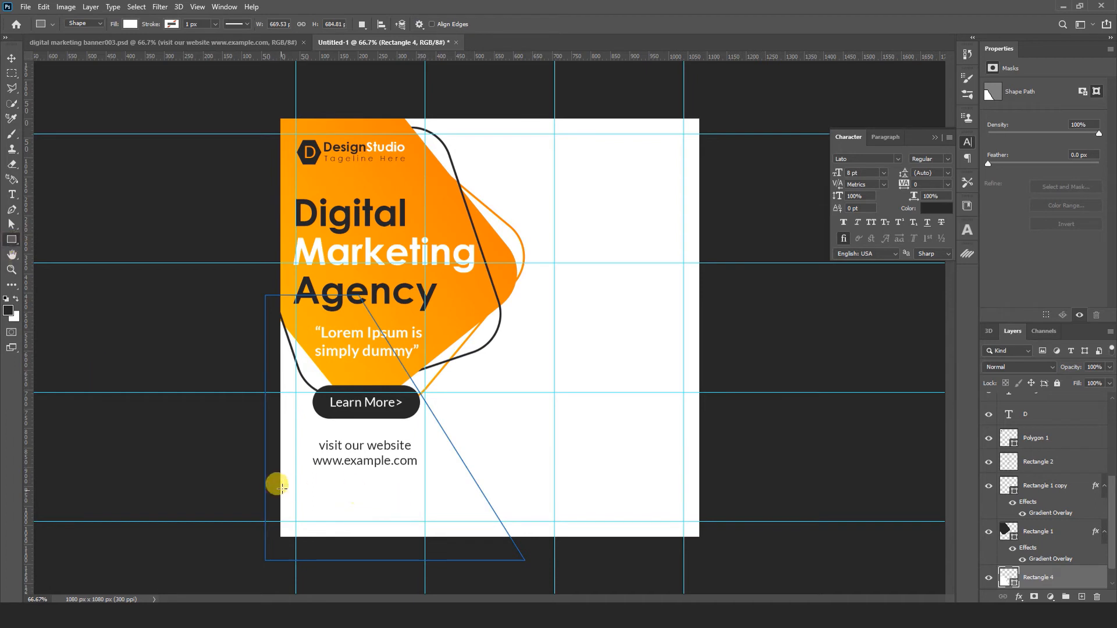
pyautogui.click(1081, 597)
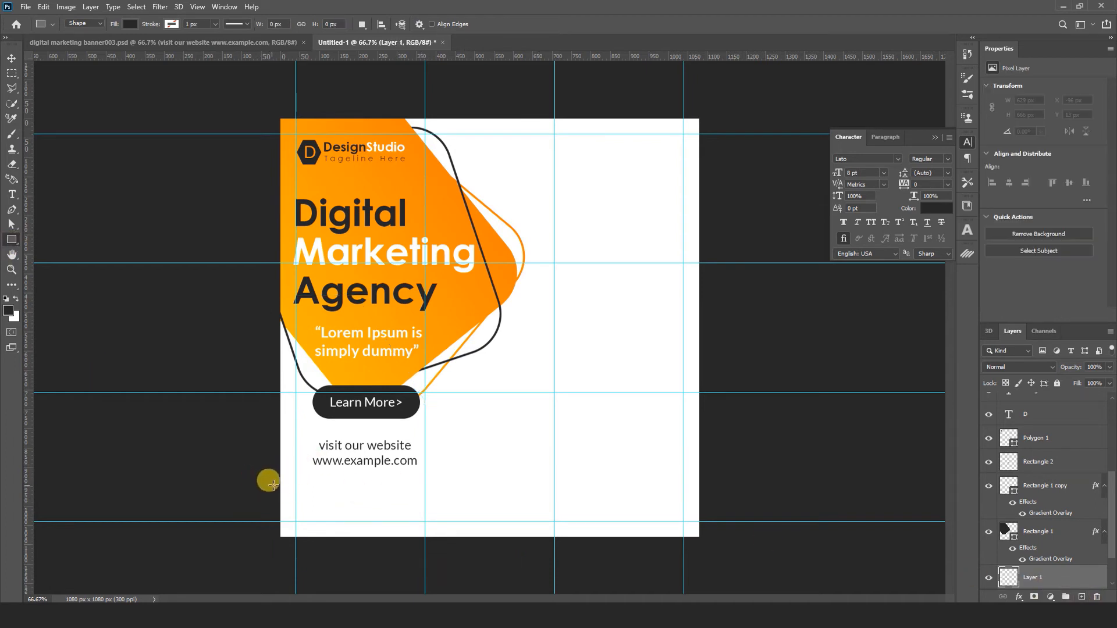
pyautogui.moveTo(273, 484); pyautogui.dragTo(531, 521)
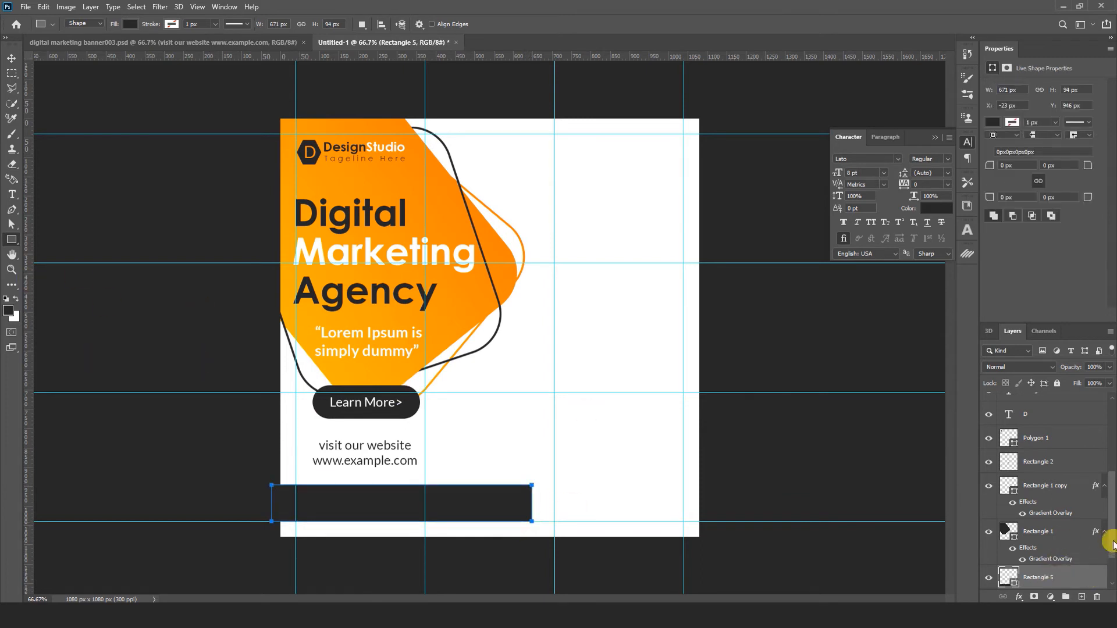
pyautogui.scroll(-2, 1113, 544)
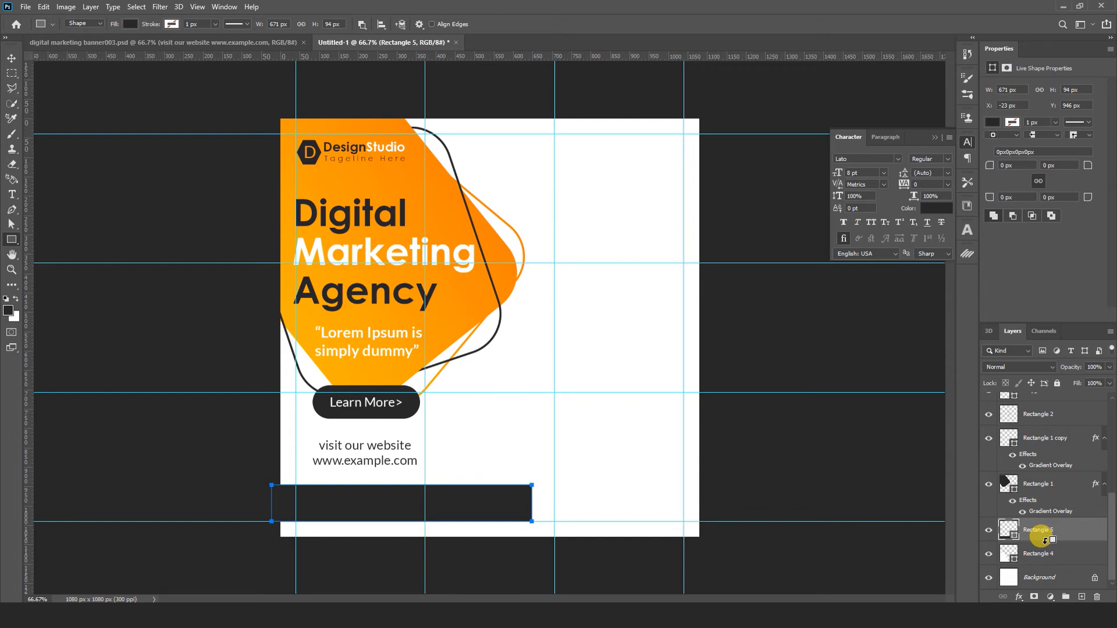
pyautogui.keyDown('alt'); pyautogui.click(1046, 541); pyautogui.keyUp('alt')
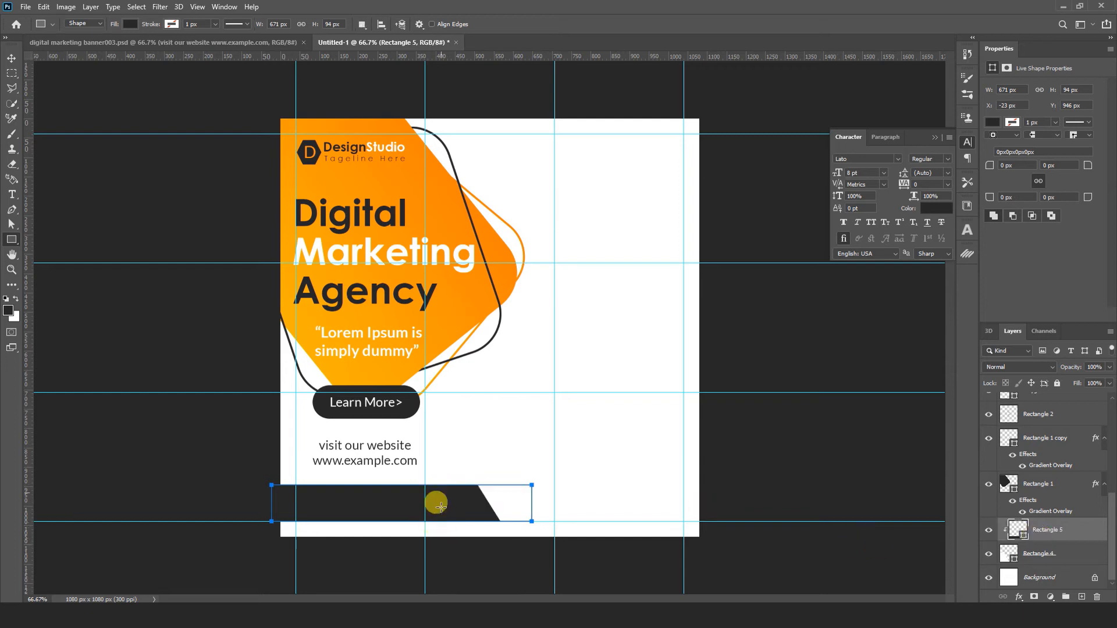
pyautogui.click(8, 59)
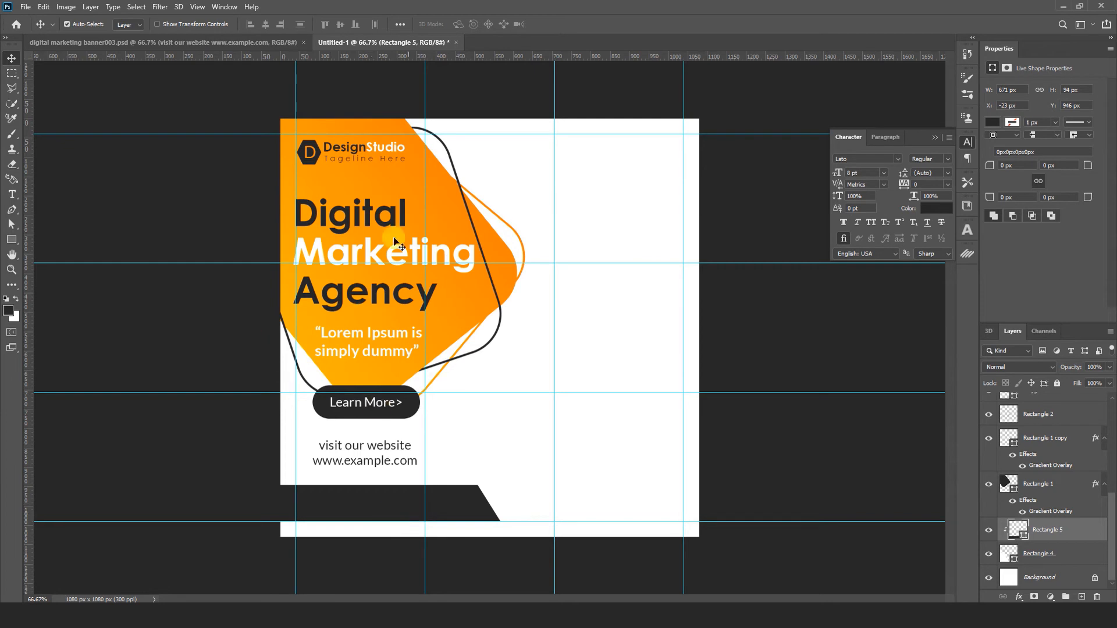
# Copy the "further information" phone text layer together with the orange phone icon layer from digital marketing banner003.psd.
pyautogui.click(139, 43)
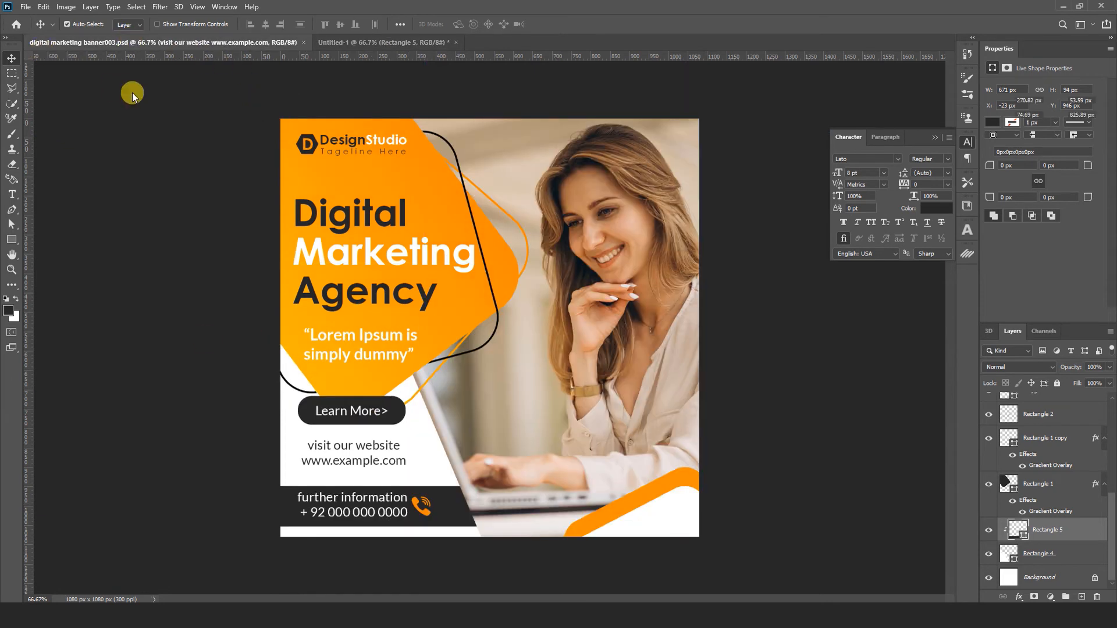
pyautogui.click(428, 518)
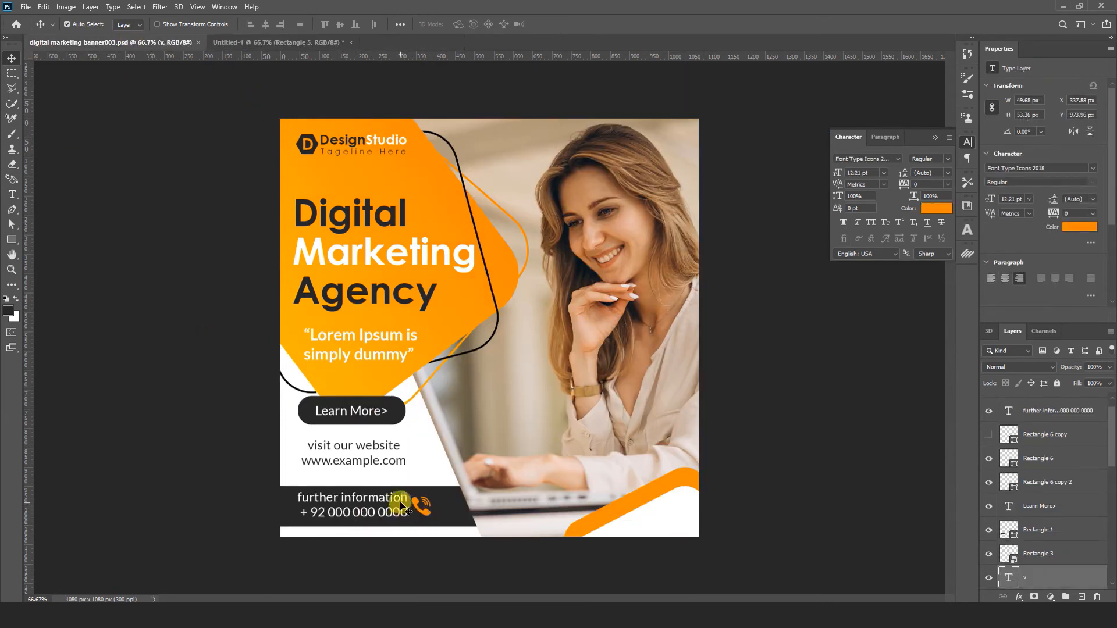
pyautogui.click(402, 502)
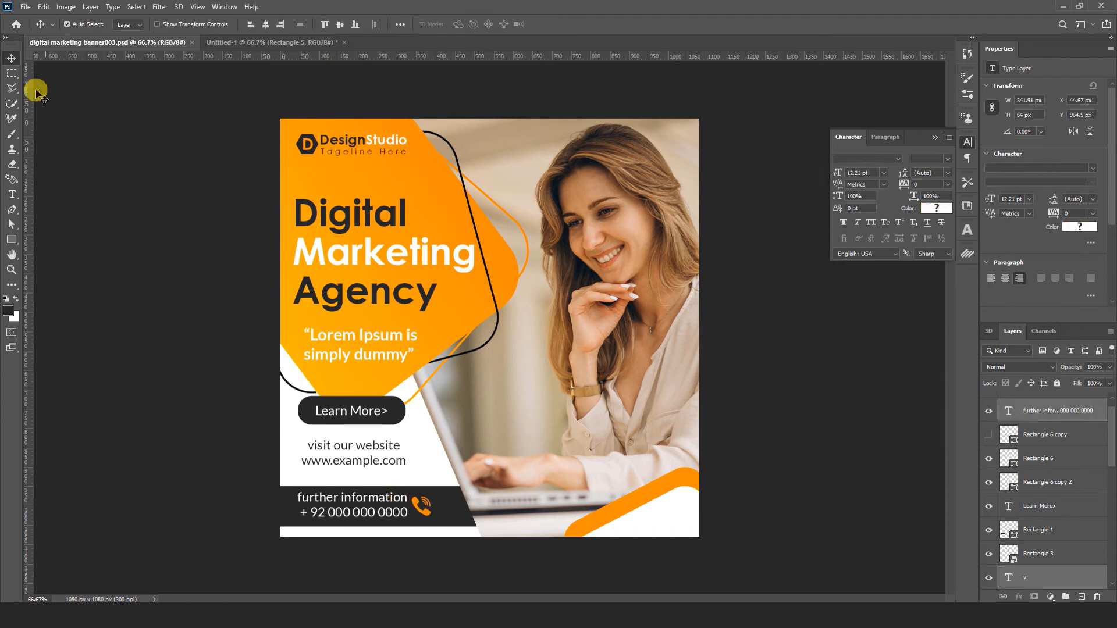
pyautogui.click(50, 8)
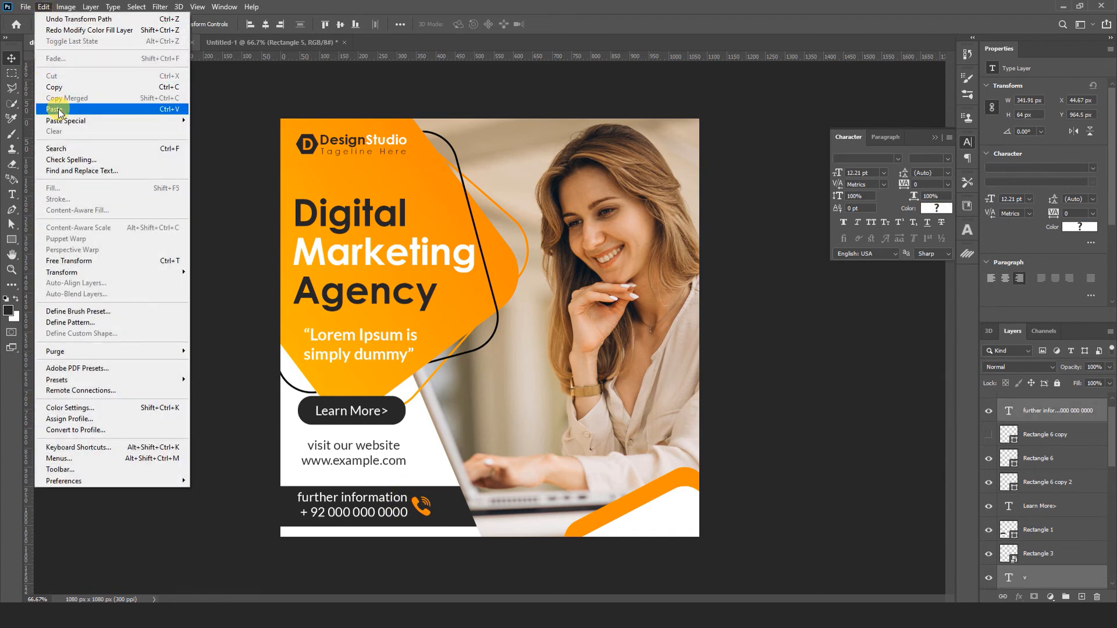
pyautogui.click(58, 88)
# Paste the phone text and icon in place into Untitled-1 and move them right about 19 px and up about 5 px on the dark band.
pyautogui.click(279, 42)
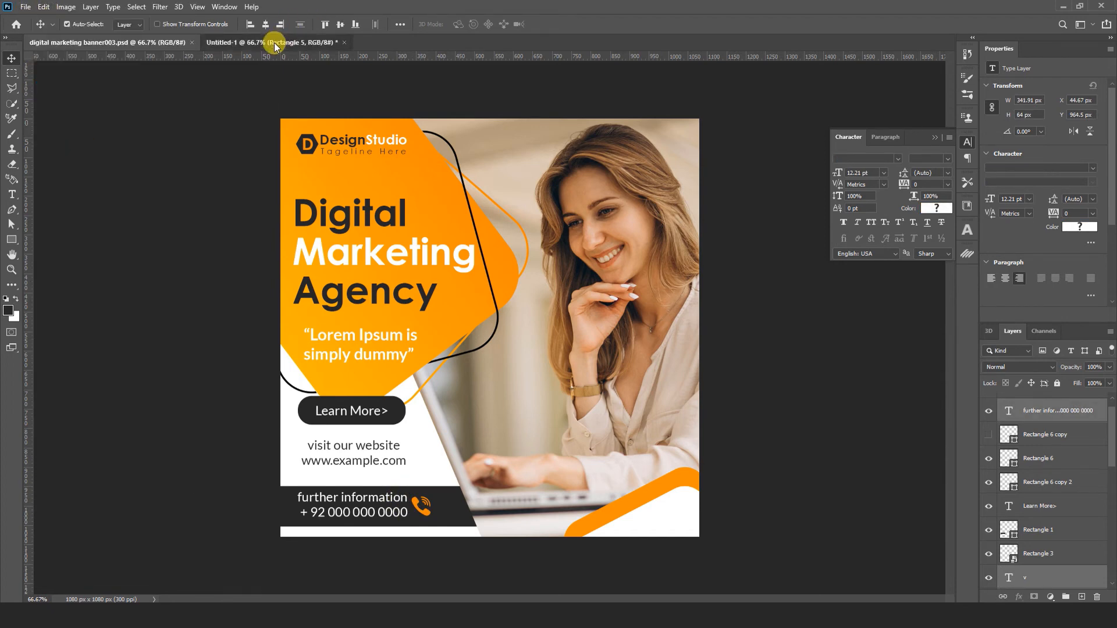
pyautogui.click(43, 7)
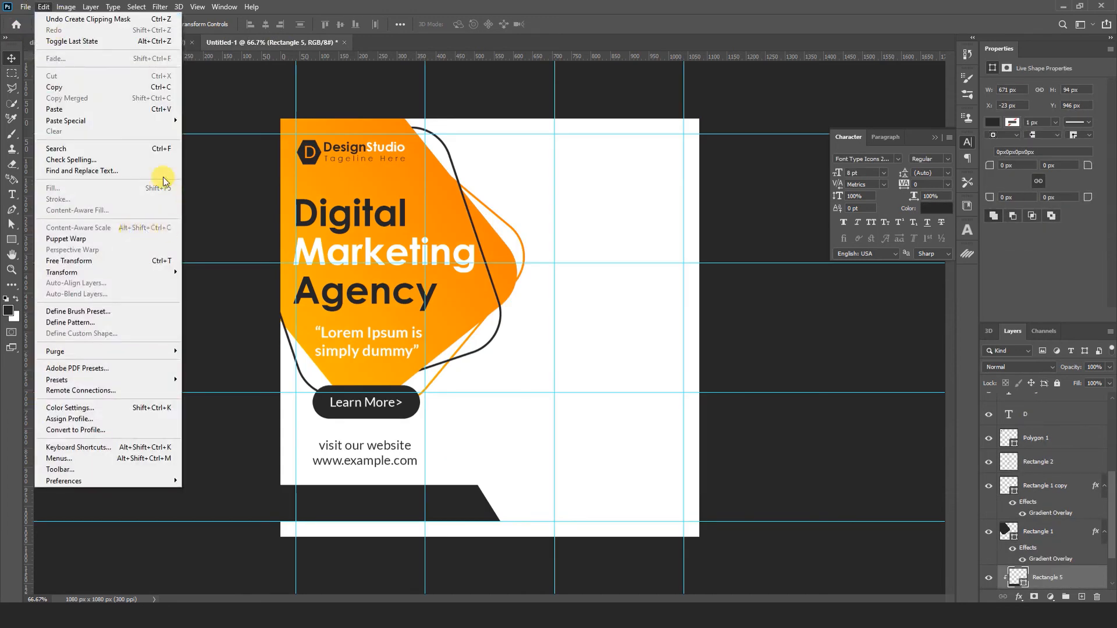
pyautogui.moveTo(157, 121)
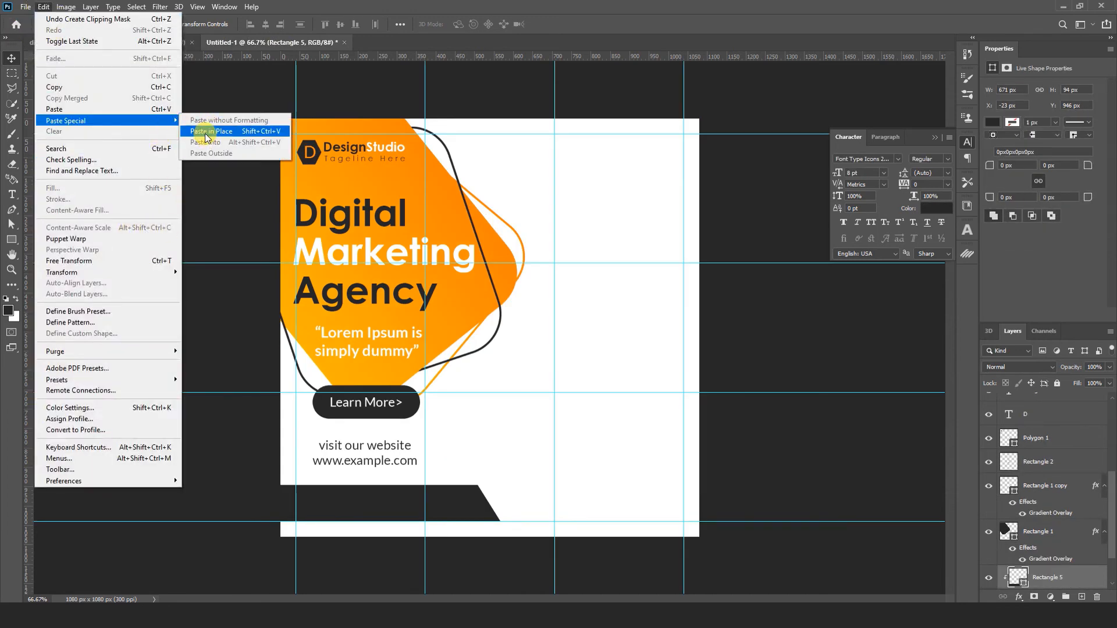
pyautogui.click(206, 132)
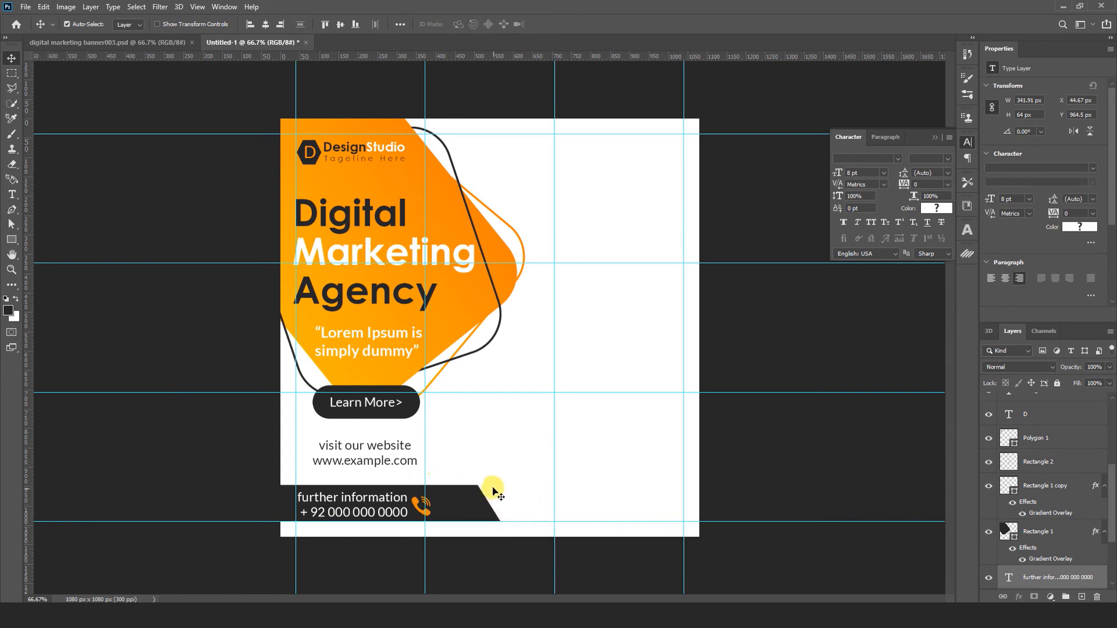
pyautogui.moveTo(416, 504); pyautogui.dragTo(423, 503)
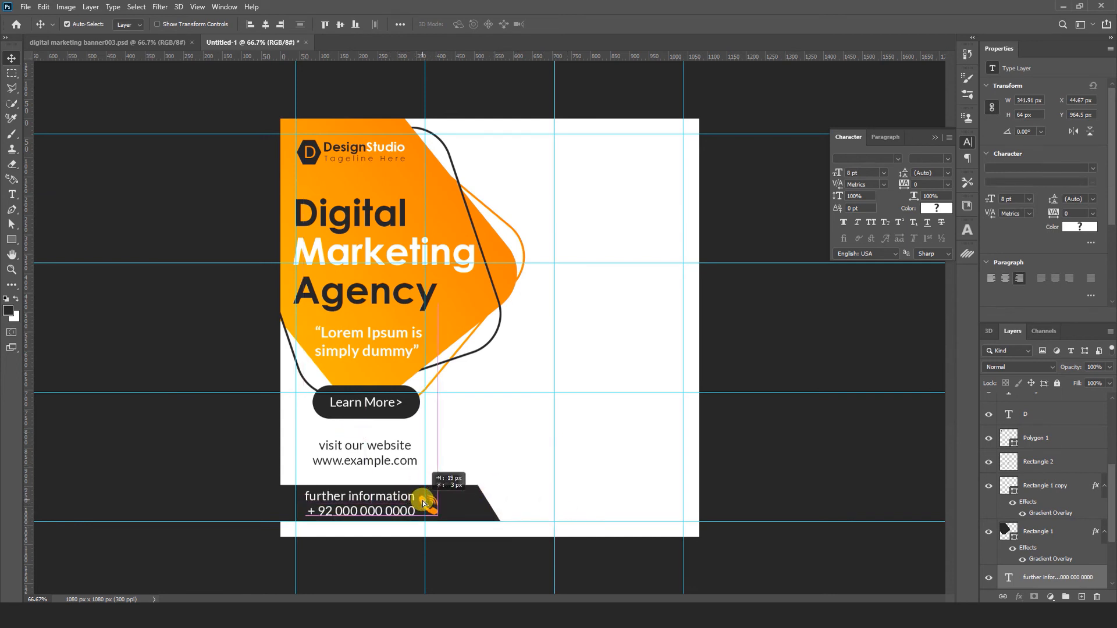
pyautogui.press('Up')
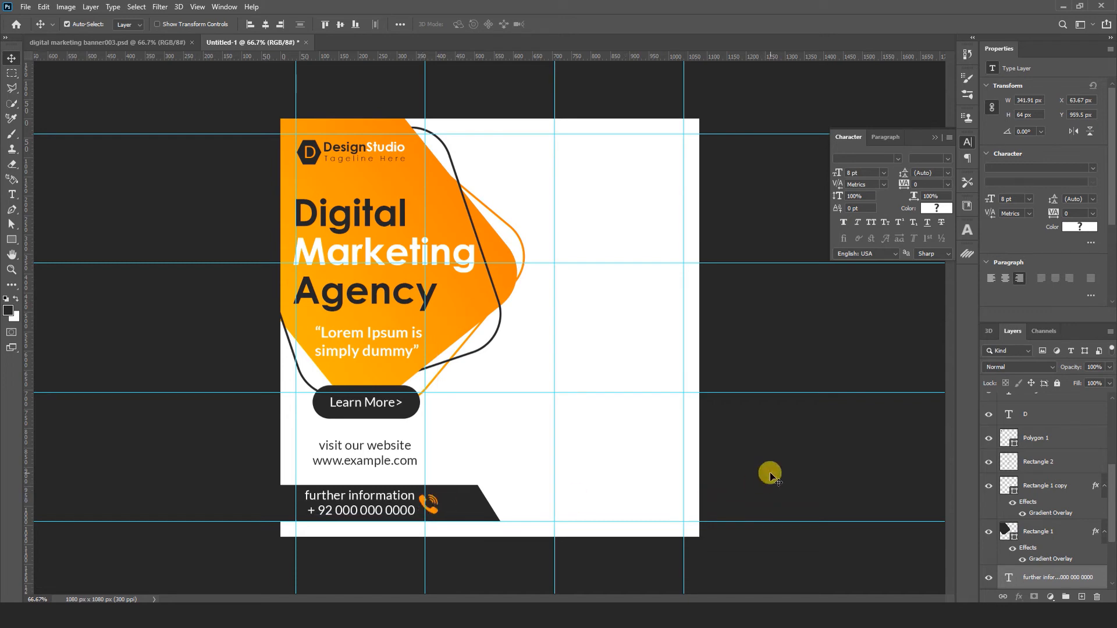
# Switch to the web browser and examine the "business woman freepik" image search and the Freepik page of the business woman working on a laptop.
pyautogui.hotkey('alt', 'Tab')
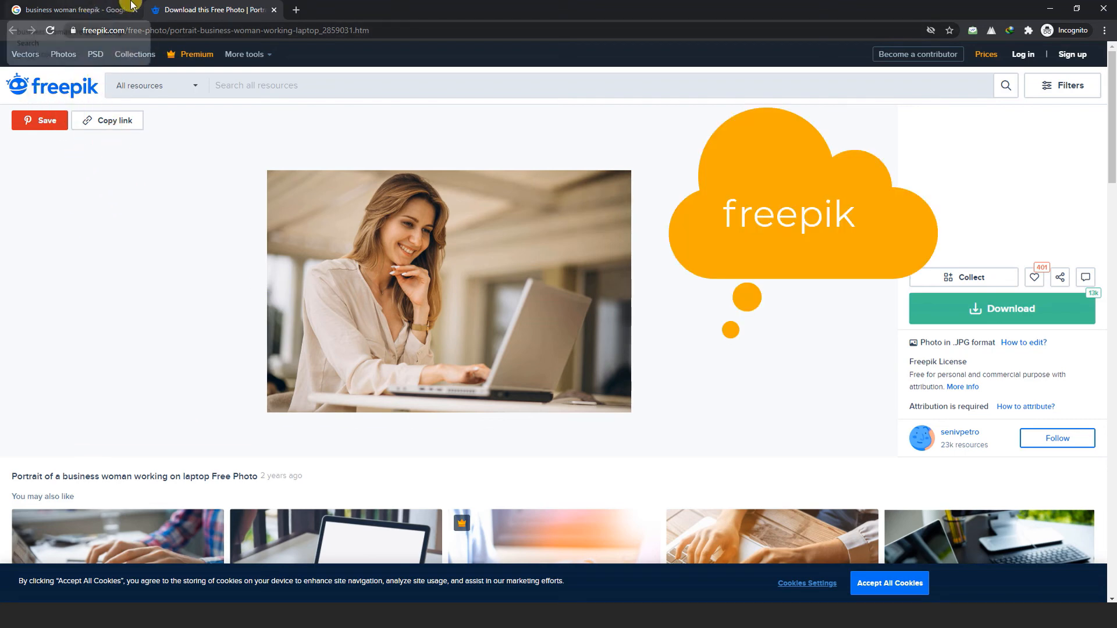
pyautogui.click(113, 10)
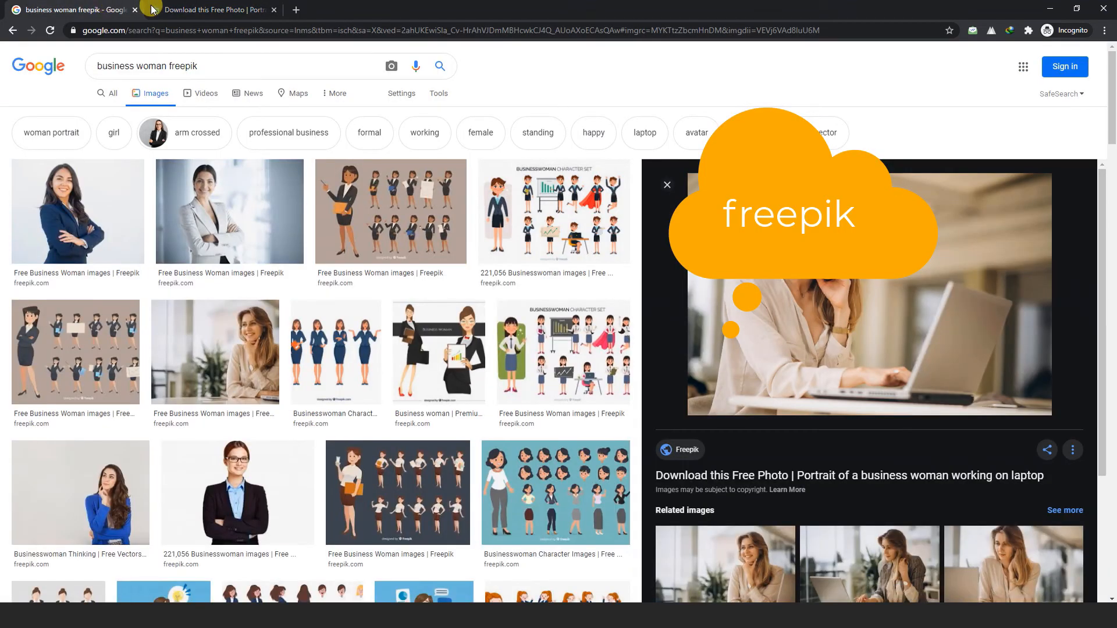
pyautogui.click(223, 70)
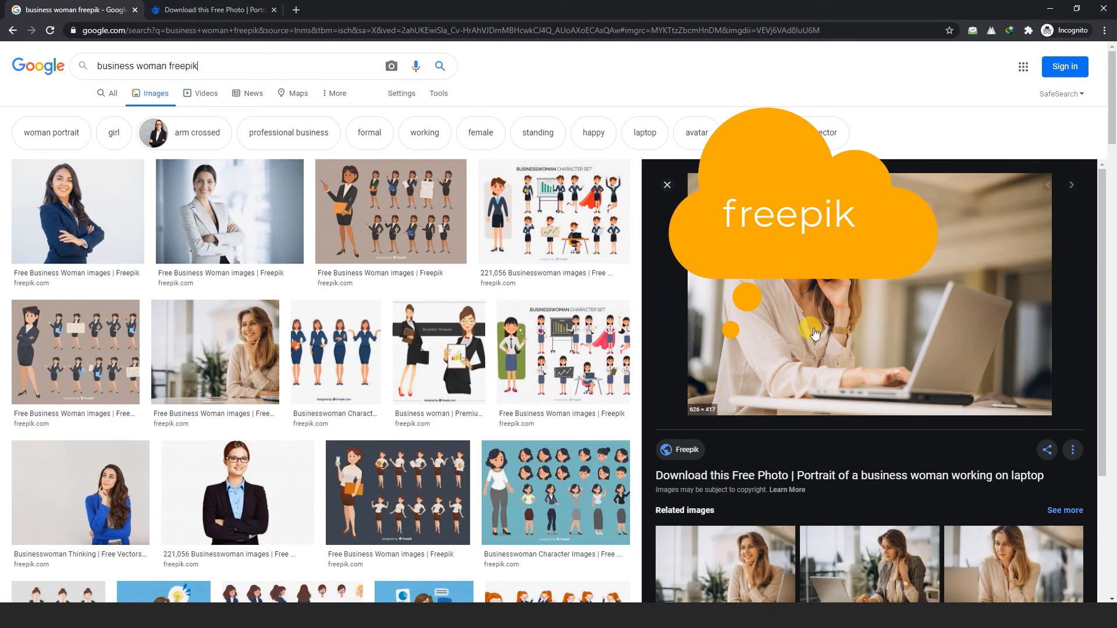
pyautogui.click(195, 10)
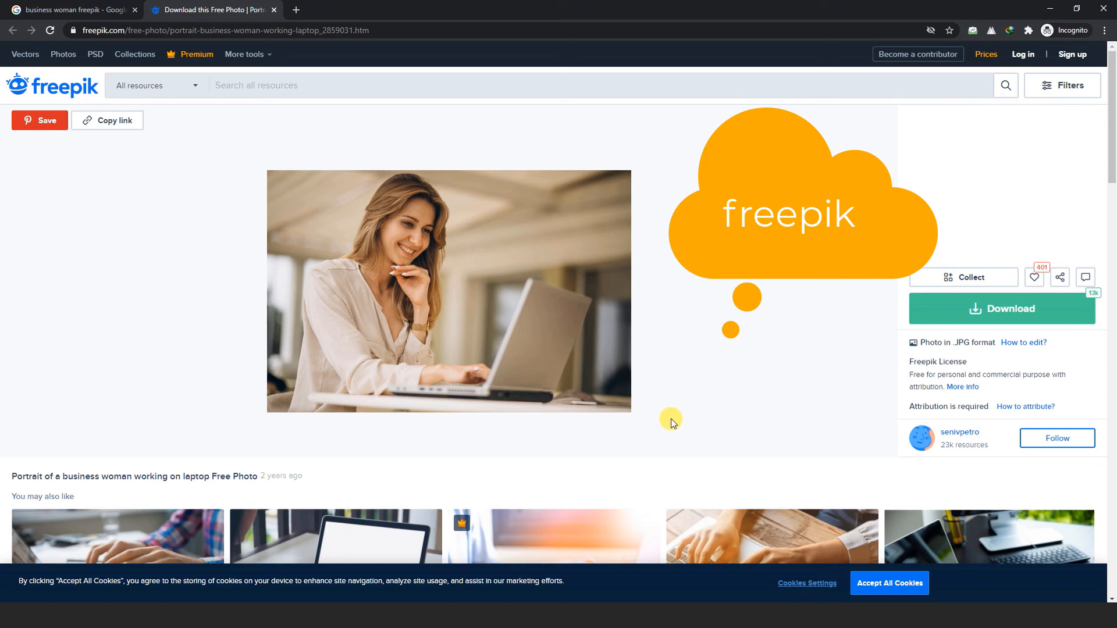
pyautogui.scroll(-1, 672, 419)
pyautogui.scroll(1, 696, 332)
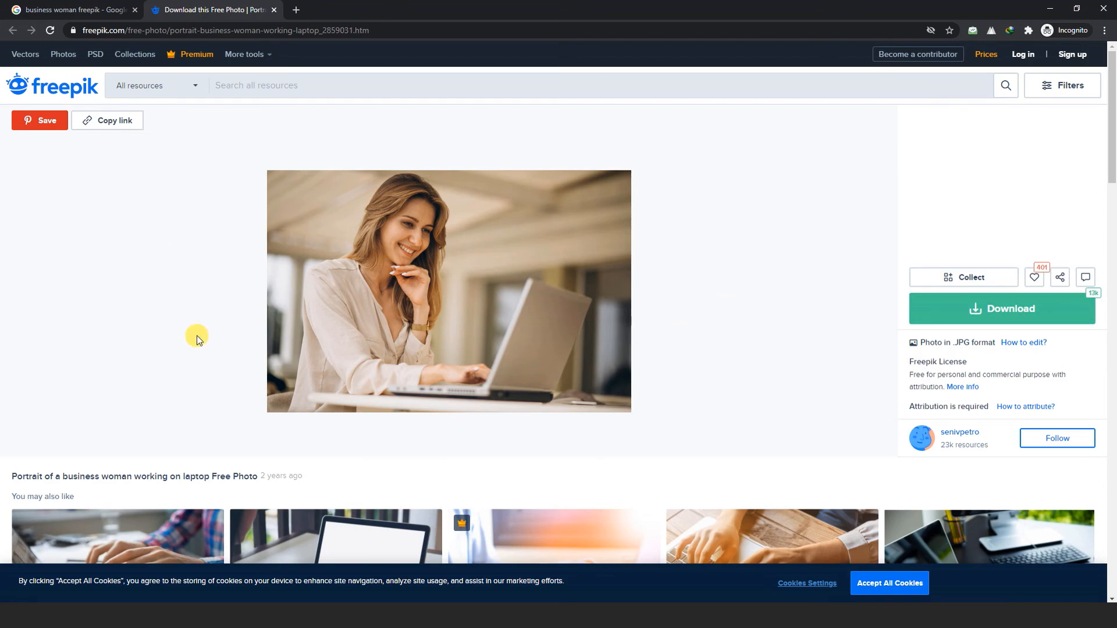
pyautogui.scroll(-7, 196, 336)
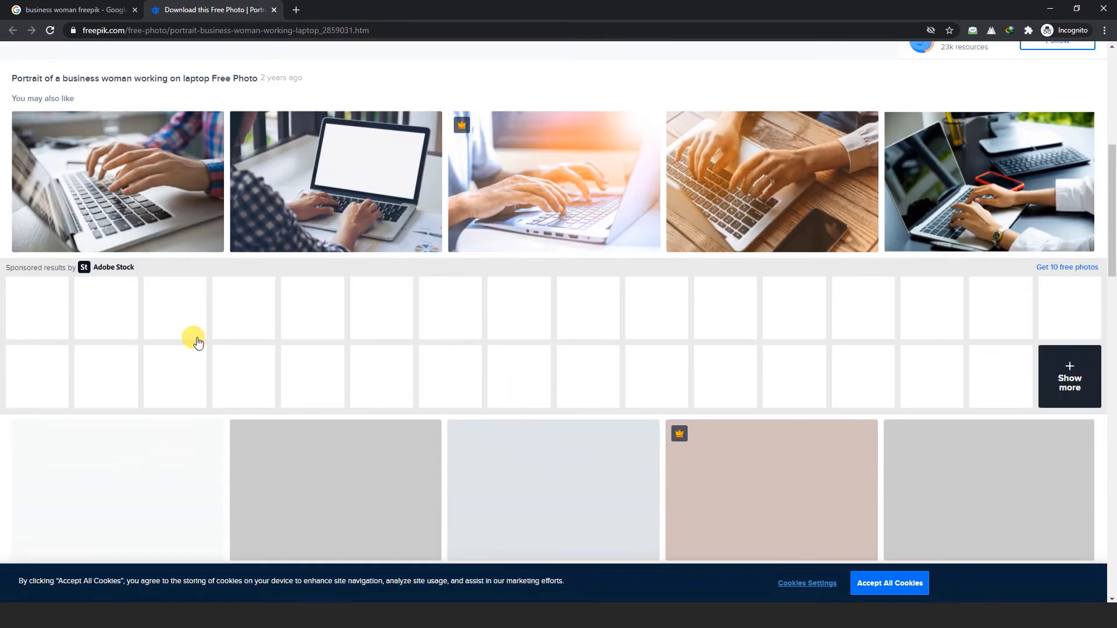
pyautogui.scroll(6, 198, 342)
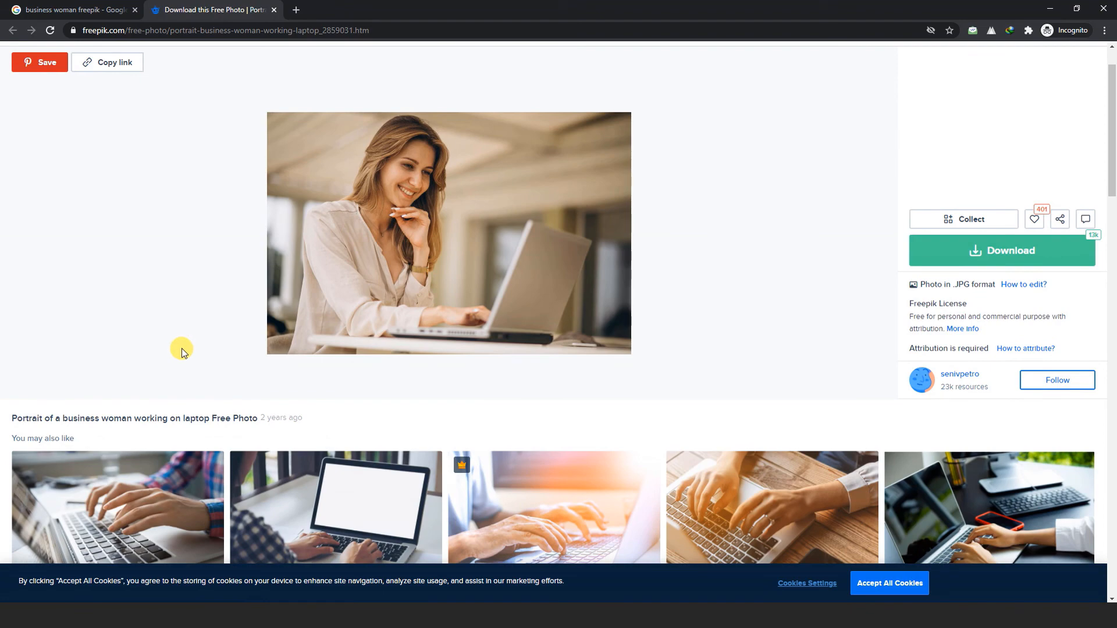
pyautogui.scroll(-2, 184, 352)
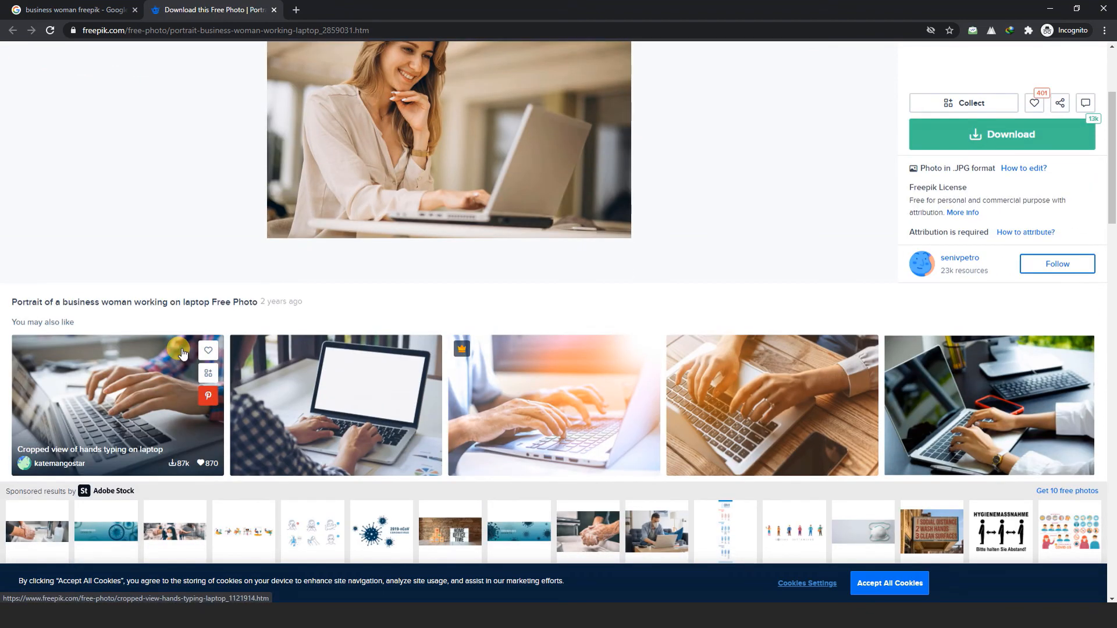
pyautogui.scroll(2, 168, 302)
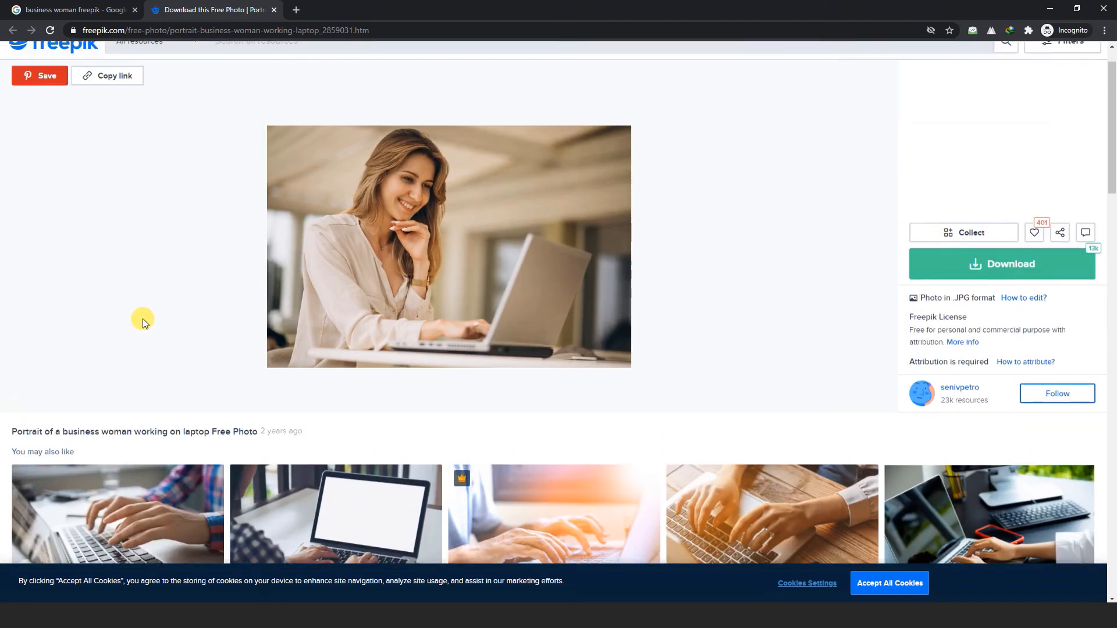
# Switch back to Photoshop and nudge the "further information" phone text up about 2 px on the dark band.
pyautogui.scroll(1, 143, 323)
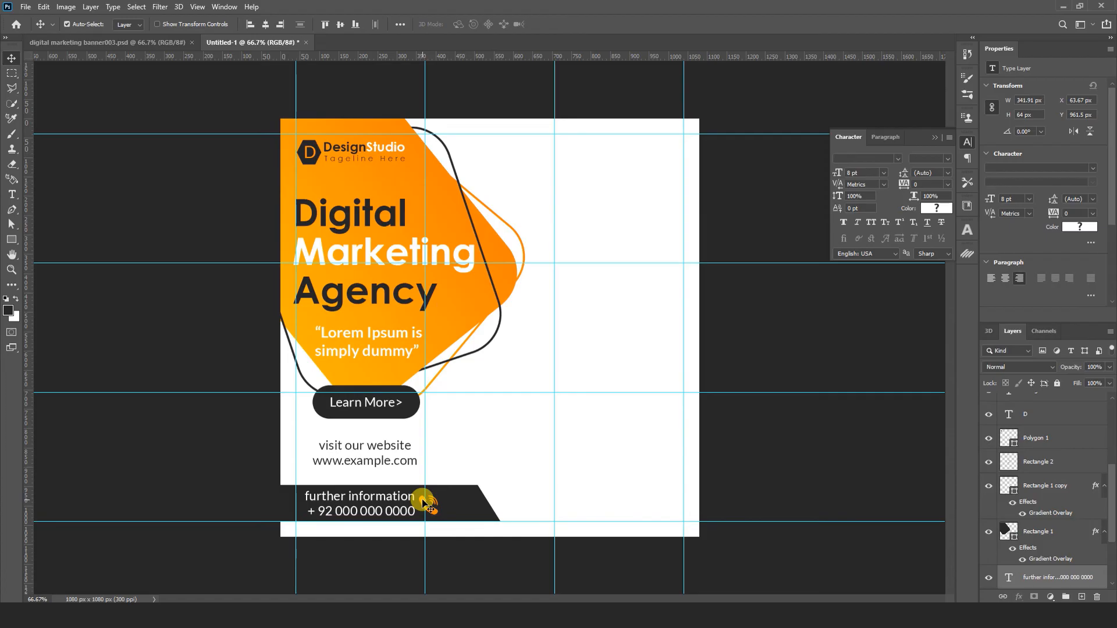
pyautogui.moveTo(423, 503); pyautogui.dragTo(423, 502)
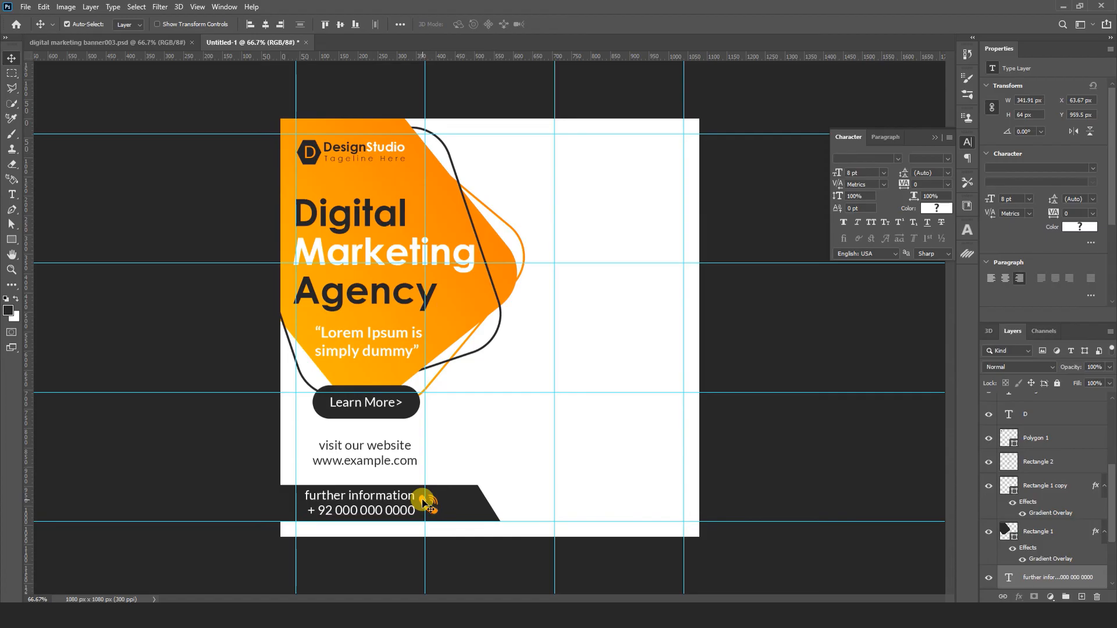
pyautogui.click(769, 476)
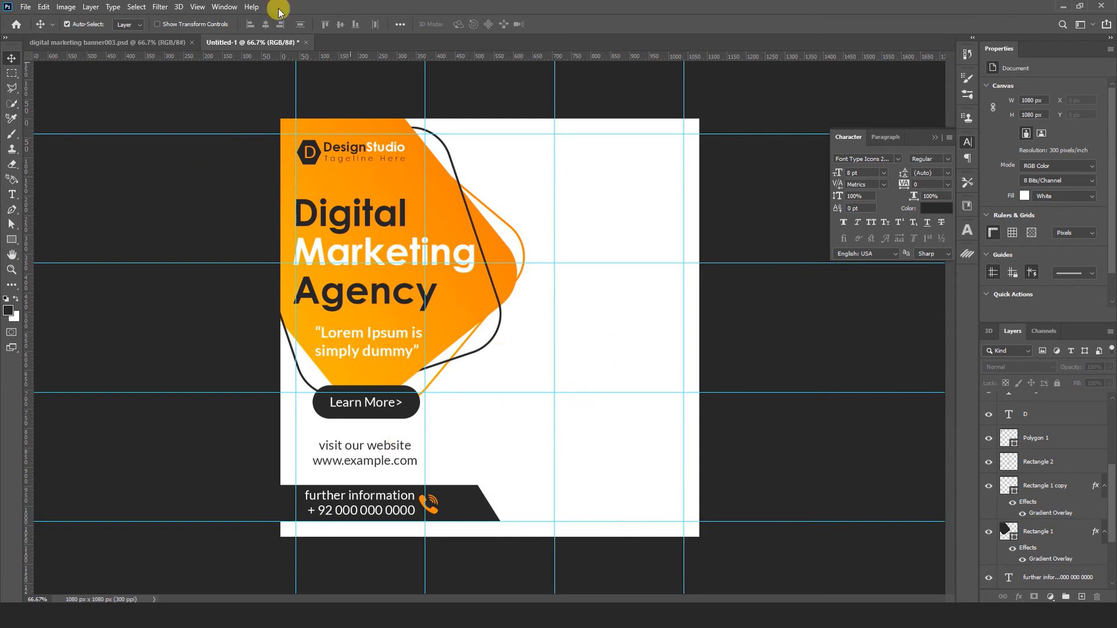
# Copy the business woman photo layer from digital marketing banner003.psd and paste it in place into Untitled-1.
pyautogui.click(87, 43)
pyautogui.click(642, 398)
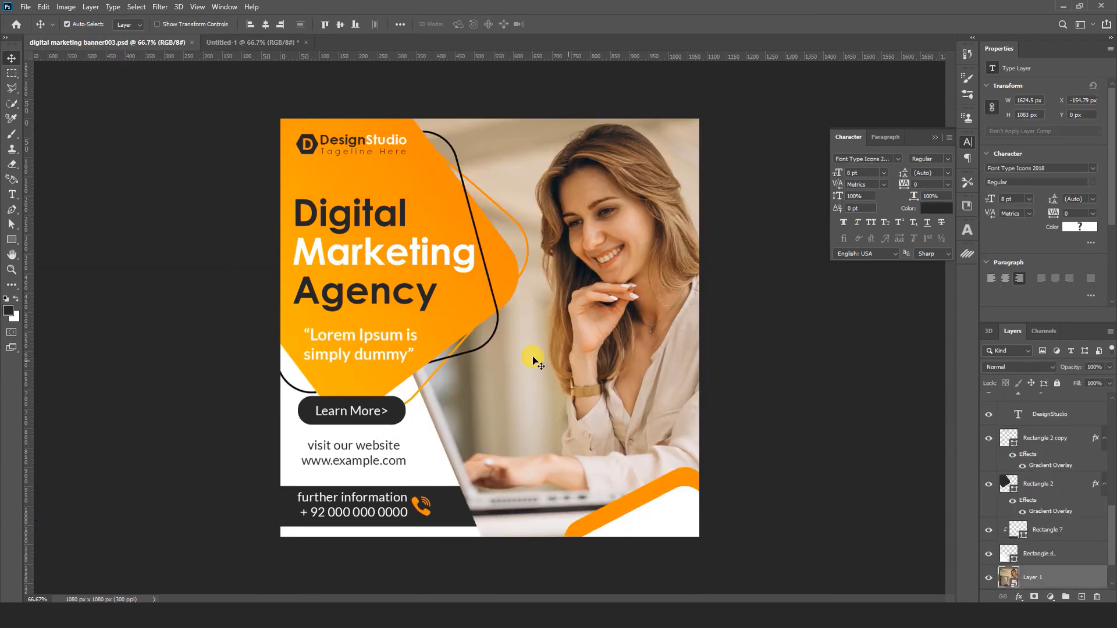
pyautogui.click(44, 7)
pyautogui.click(65, 87)
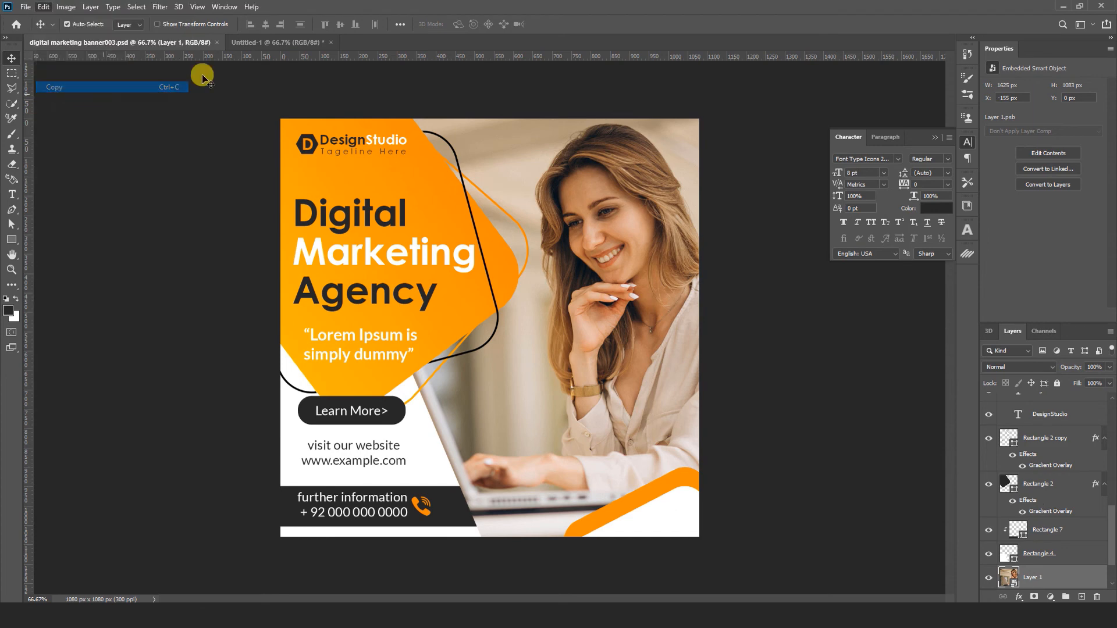
pyautogui.click(300, 42)
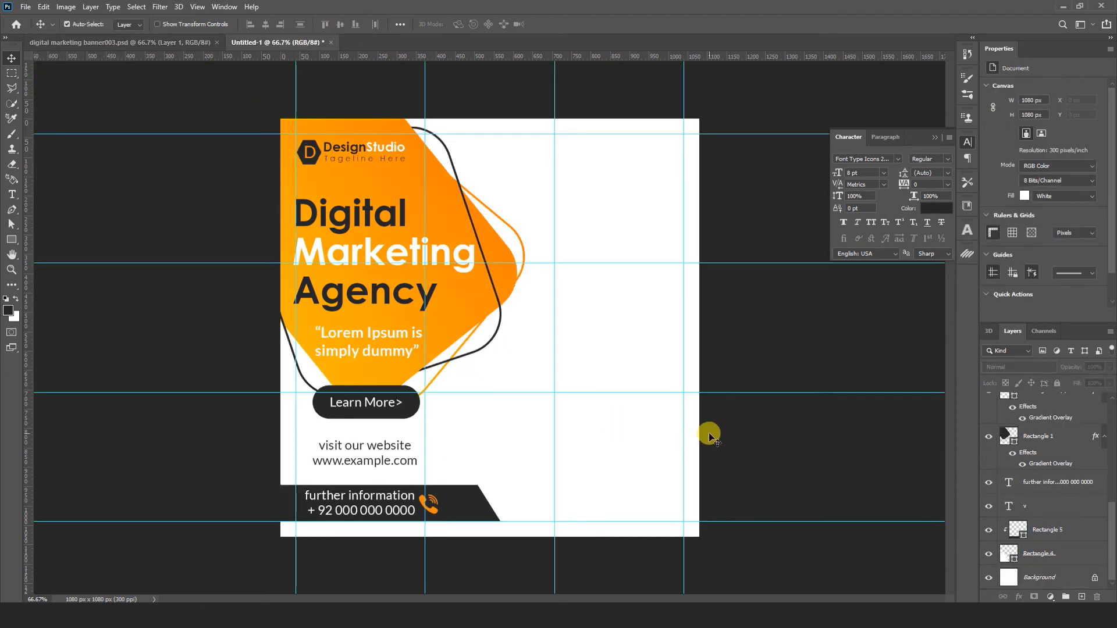
pyautogui.click(44, 7)
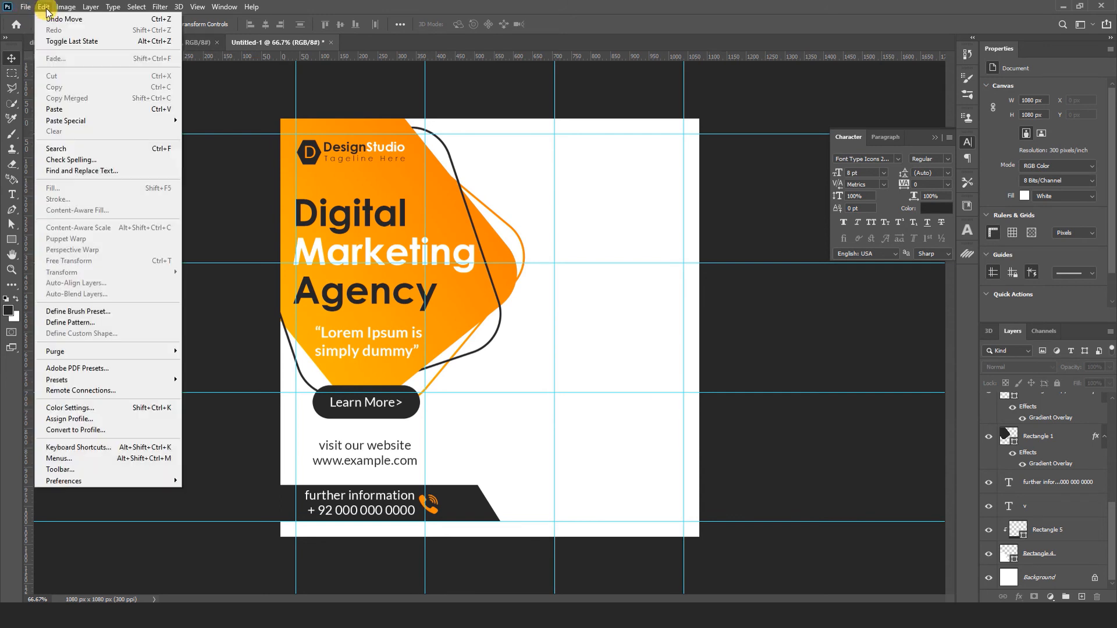
pyautogui.moveTo(140, 119)
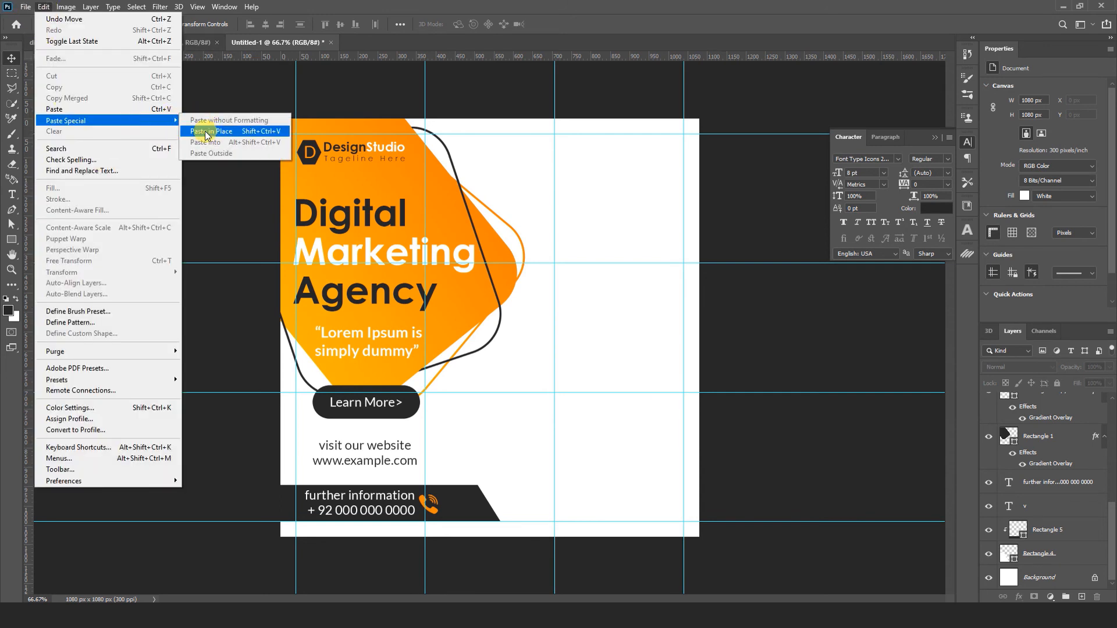
pyautogui.click(204, 131)
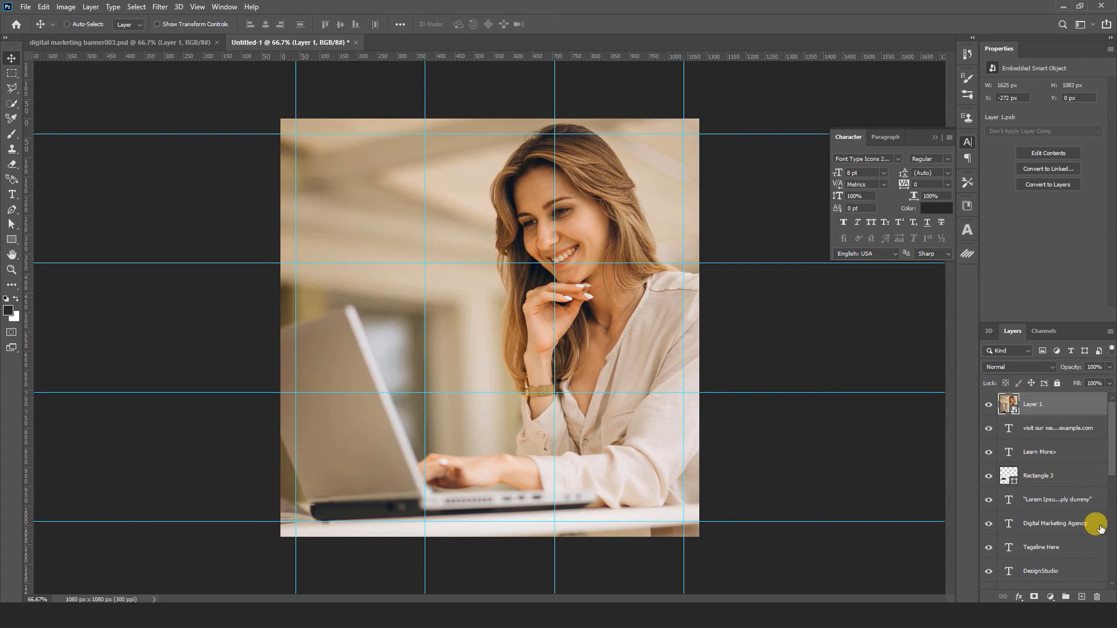
# Send the photo layer behind all the banner artwork and shift it right so the woman's face clears the orange shape.
pyautogui.hotkey('ctrl', 'shift', '[')
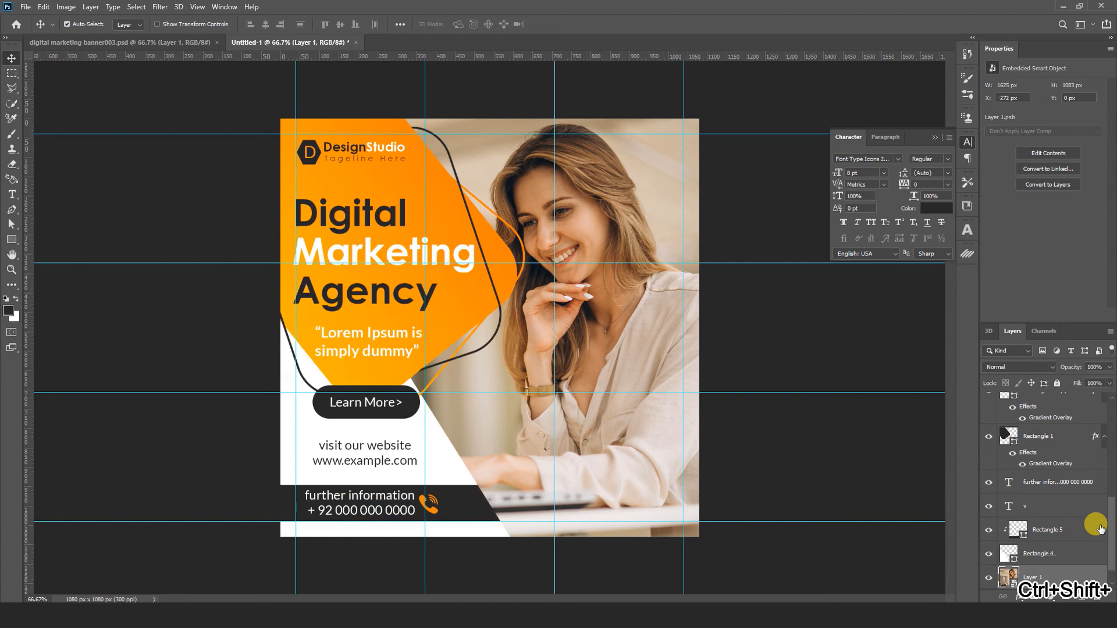
pyautogui.click(761, 350)
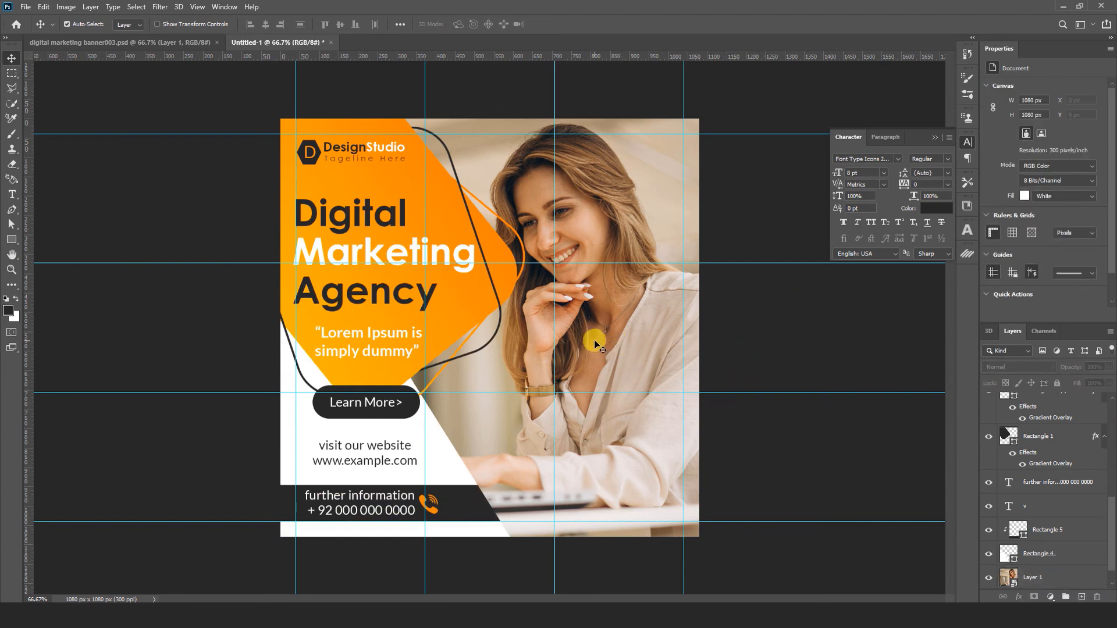
pyautogui.moveTo(595, 343); pyautogui.dragTo(634, 349)
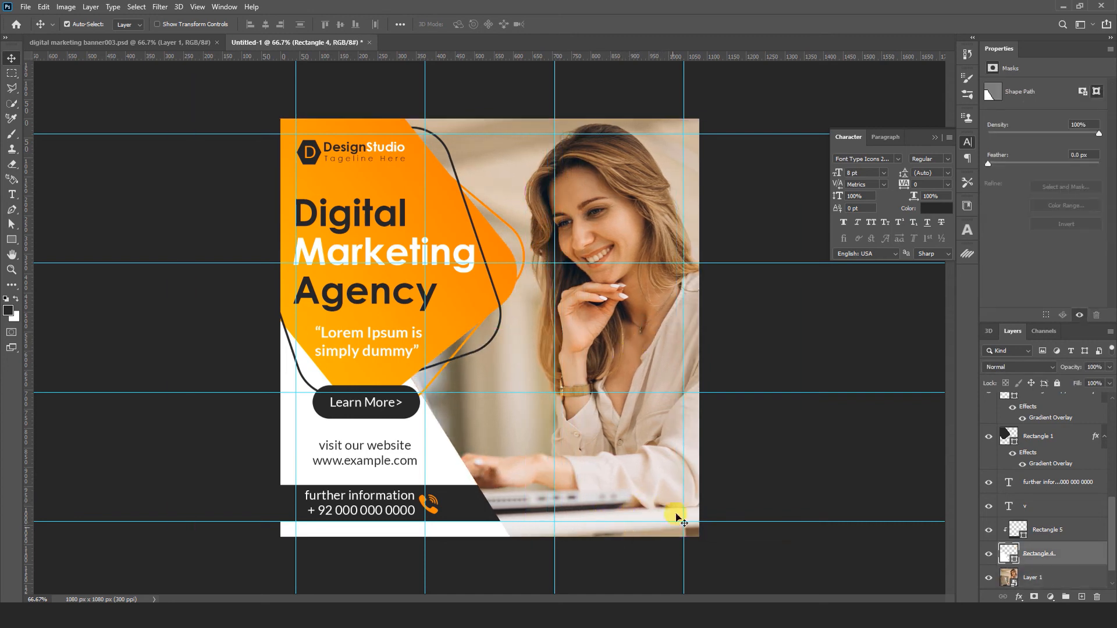
# Draw a white rectangle about 385 × 219 px over the banner's lower-right corner with 50 px corner radii and bring it to the front.
pyautogui.click(150, 43)
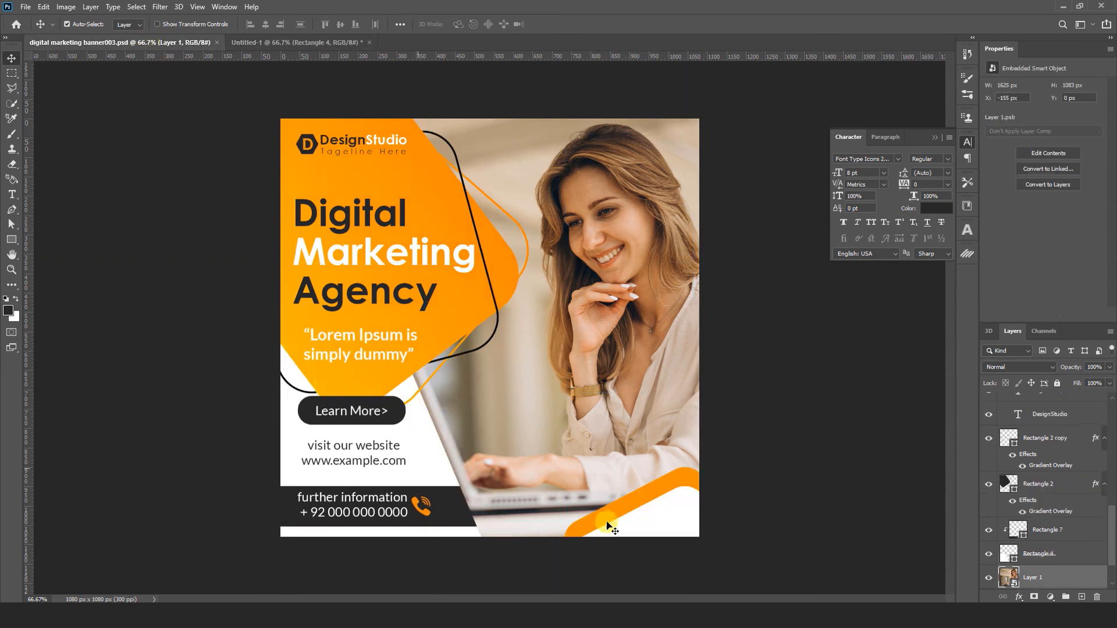
pyautogui.click(303, 43)
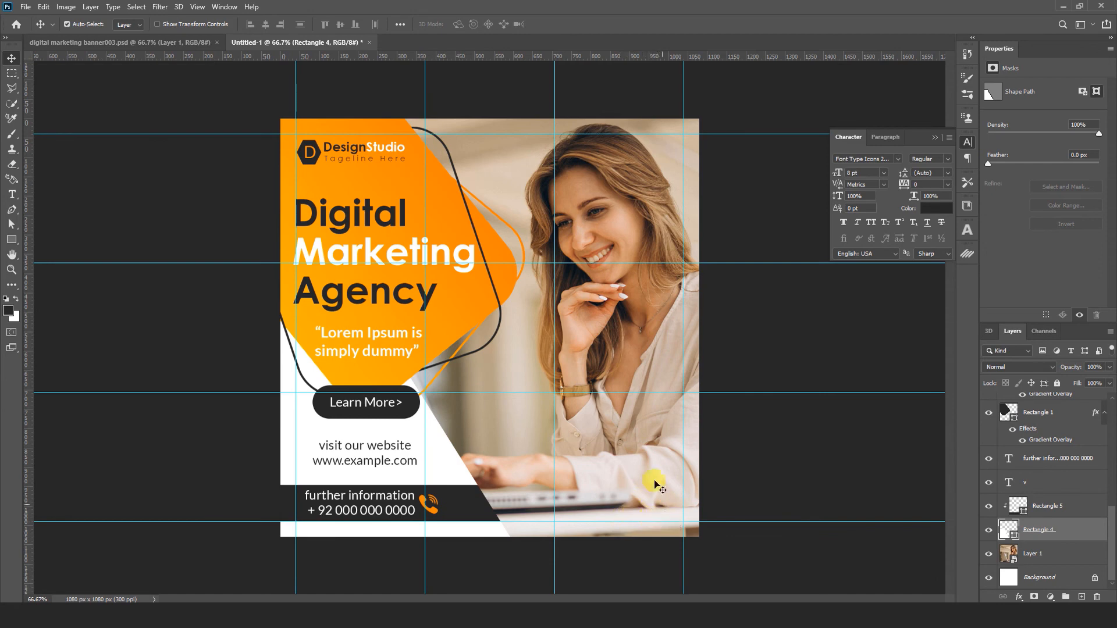
pyautogui.click(11, 239)
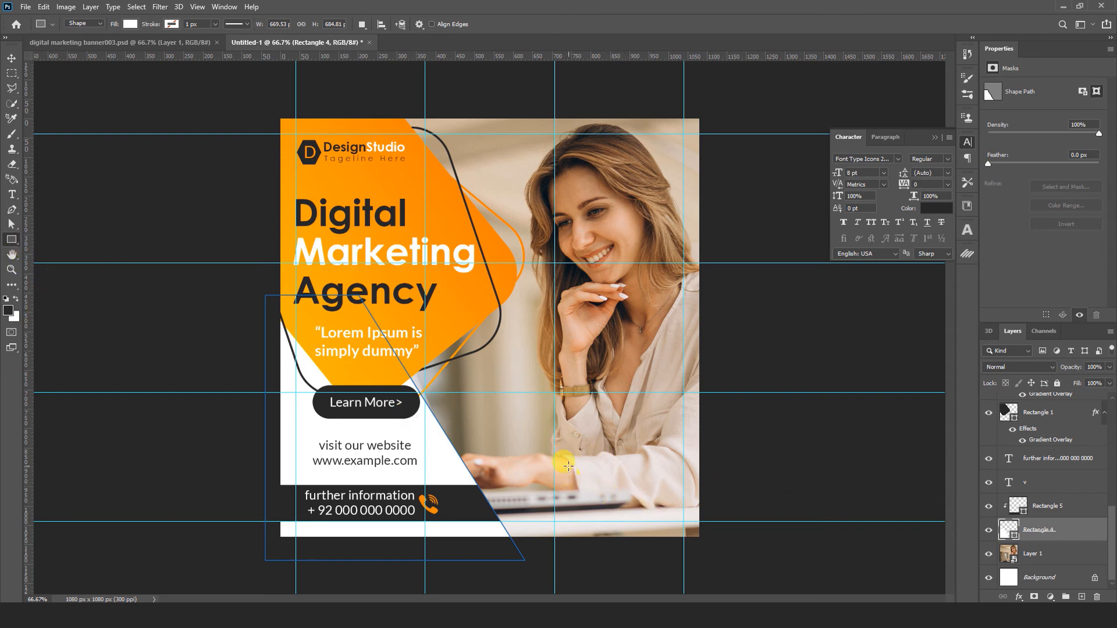
pyautogui.moveTo(568, 466); pyautogui.dragTo(718, 550)
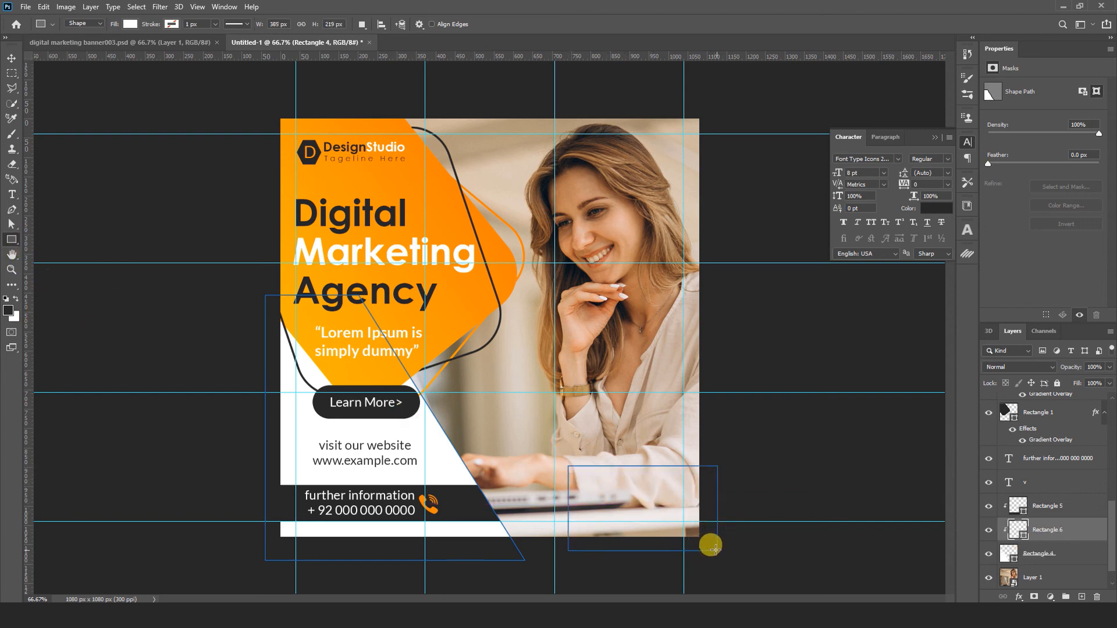
pyautogui.click(1015, 167)
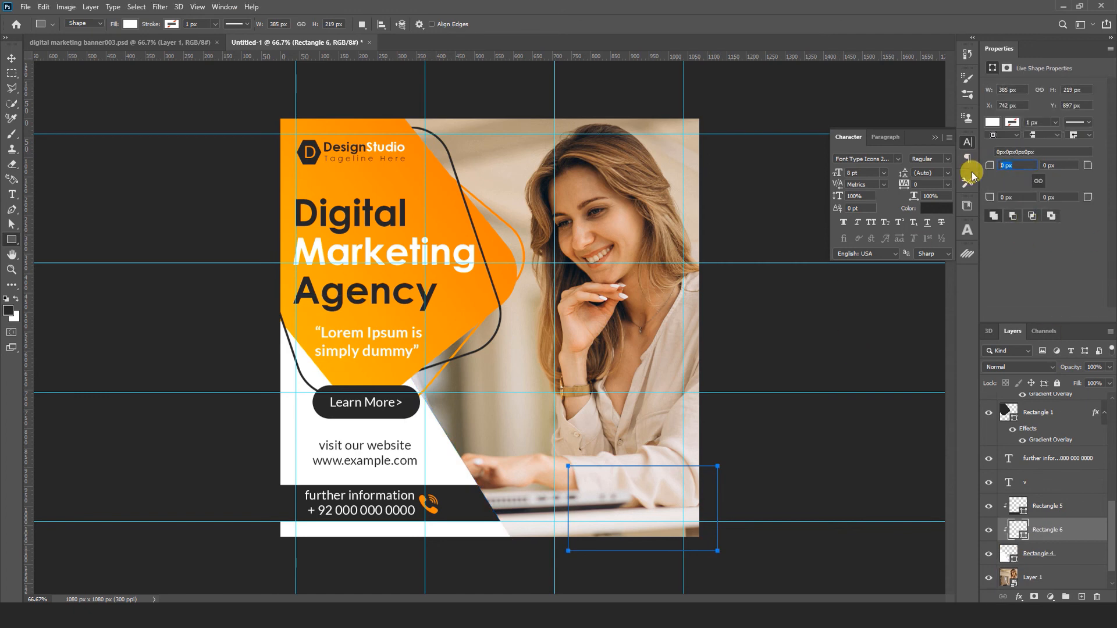
pyautogui.write('50')
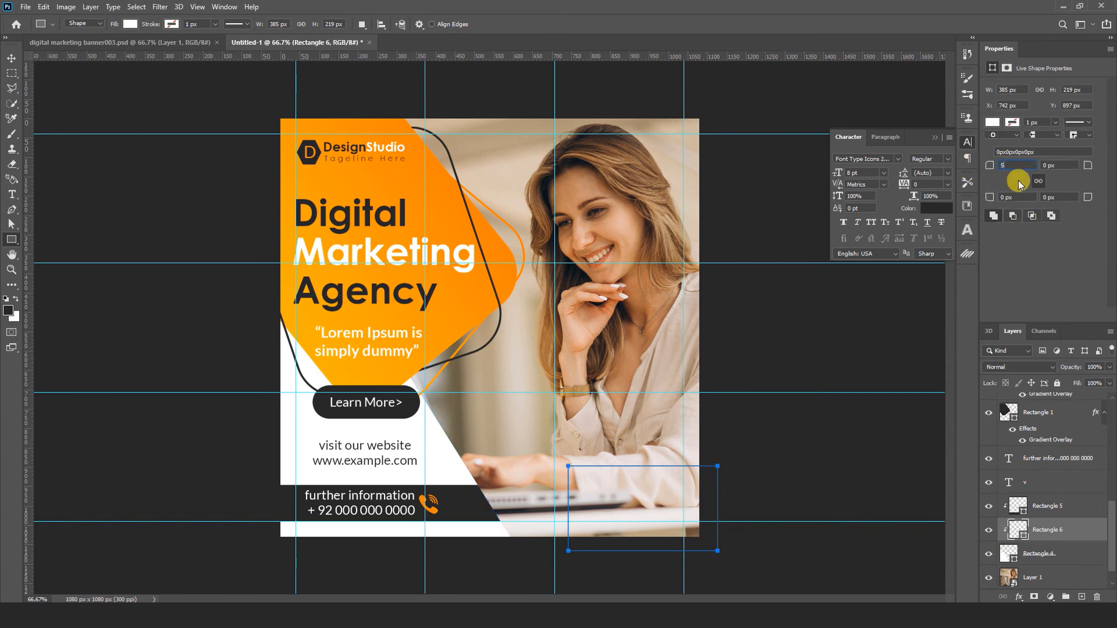
pyautogui.press('Return')
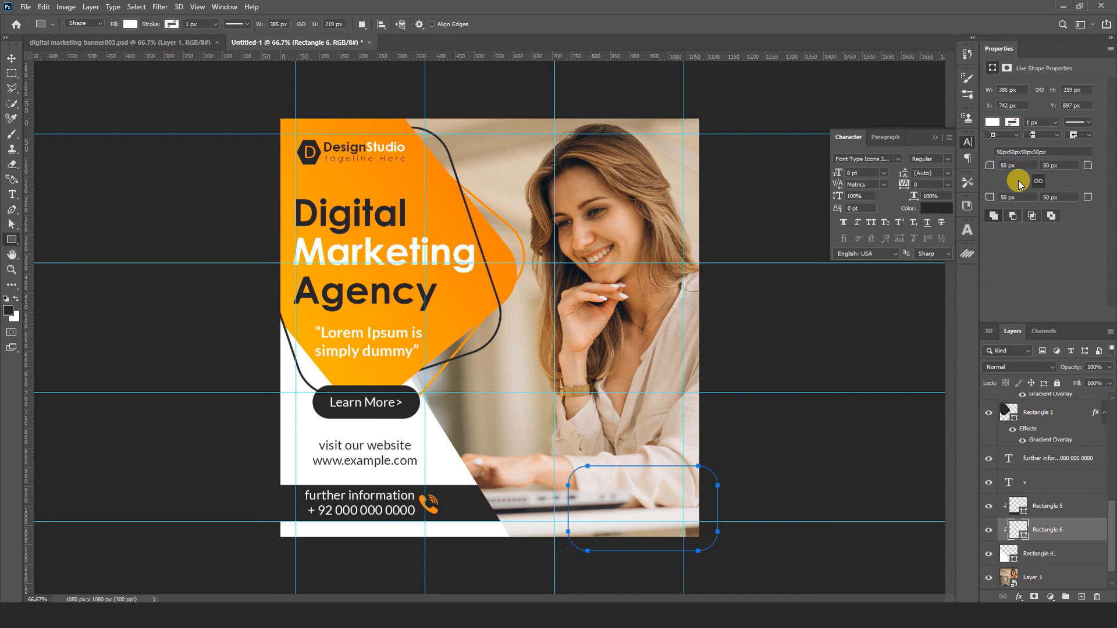
pyautogui.click(12, 58)
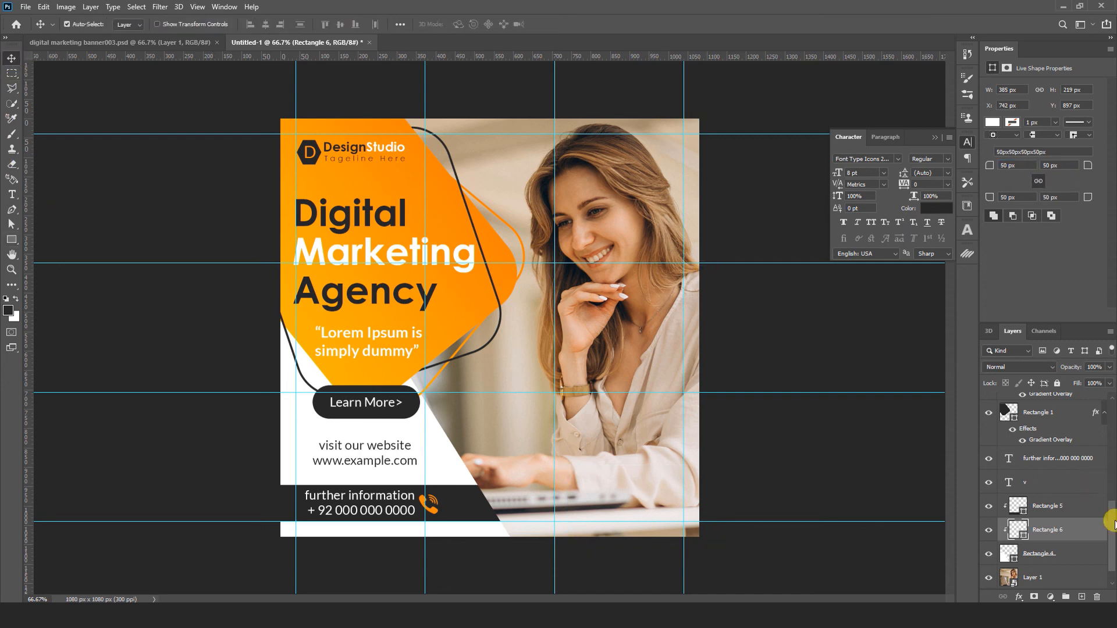
pyautogui.hotkey('ctrl', 'shift', ']')
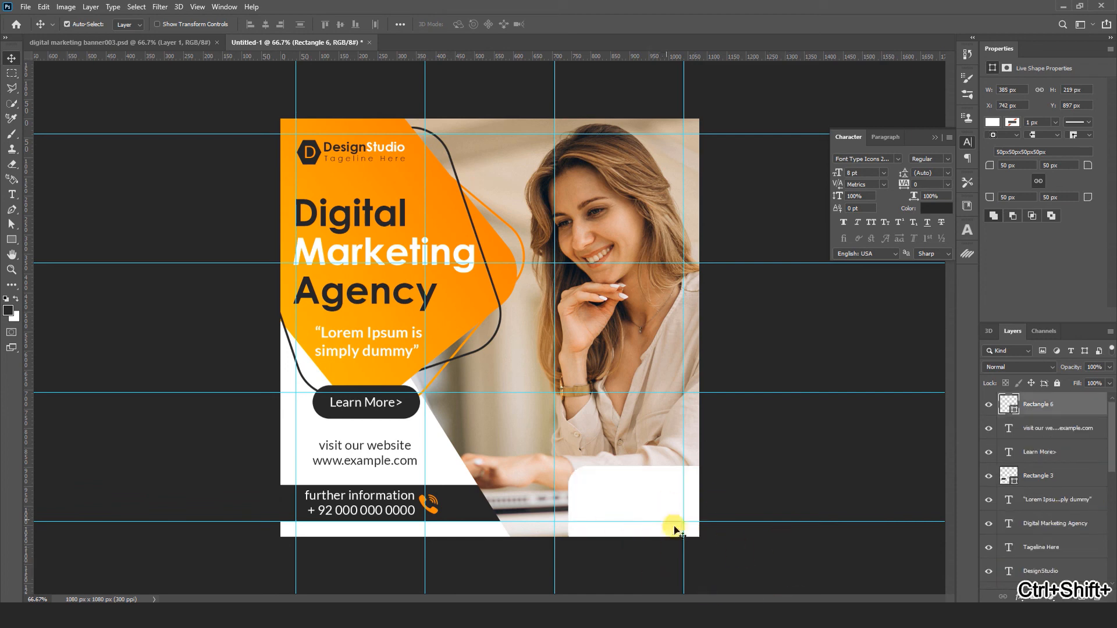
# Rotate the white rounded rectangle to about -28.7°, scale it to about 86.6% and position it across the banner's lower-right corner.
pyautogui.hotkey('ctrl', 't')
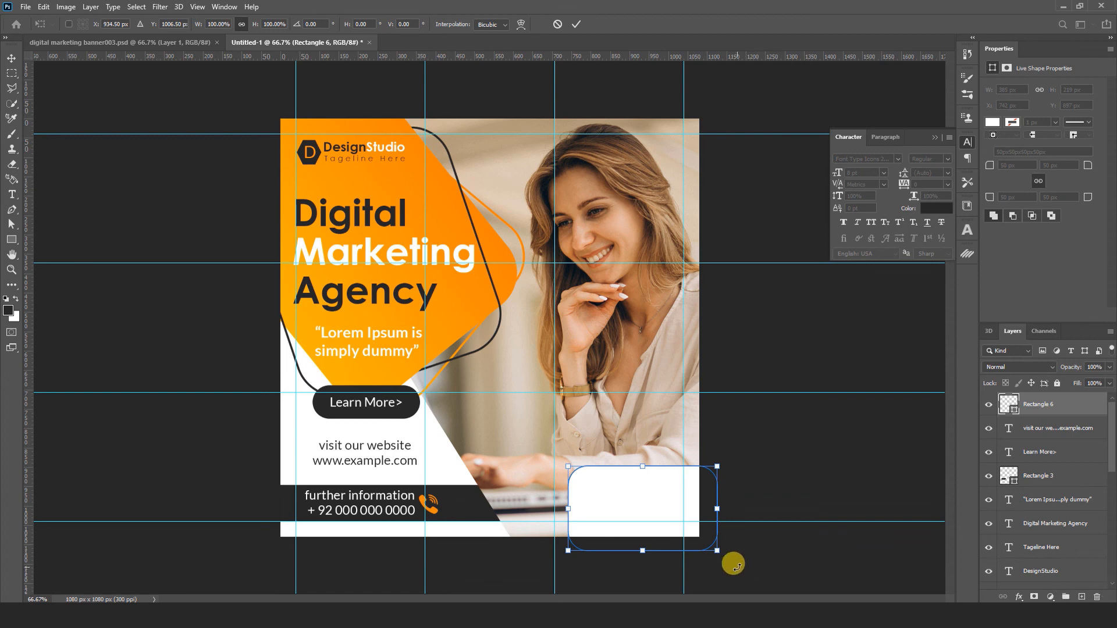
pyautogui.moveTo(733, 565); pyautogui.dragTo(766, 531)
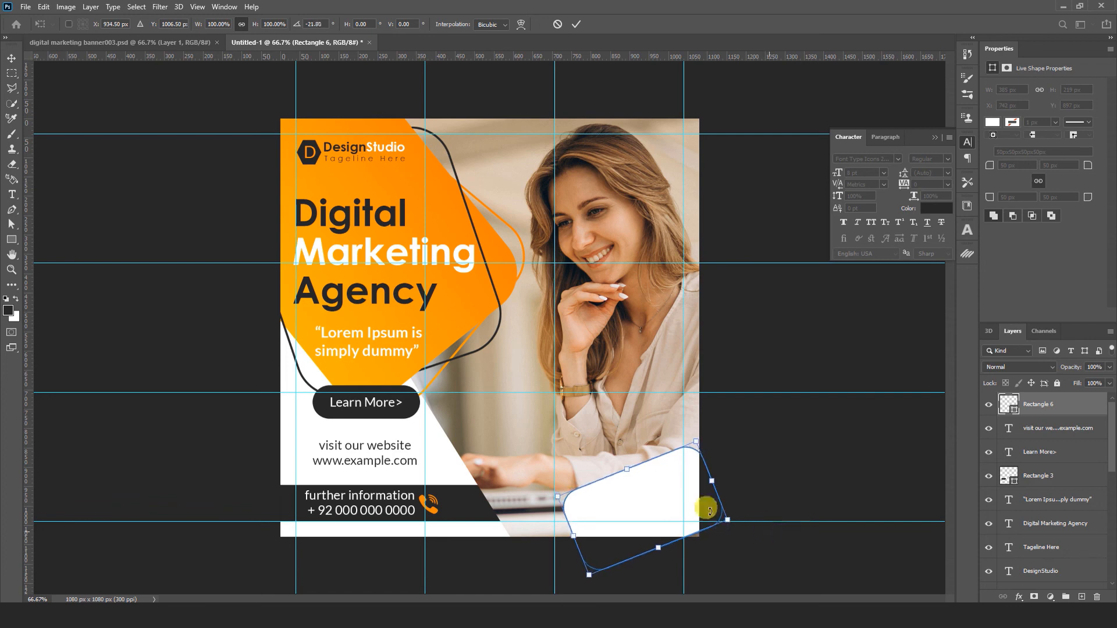
pyautogui.moveTo(633, 501); pyautogui.dragTo(651, 520)
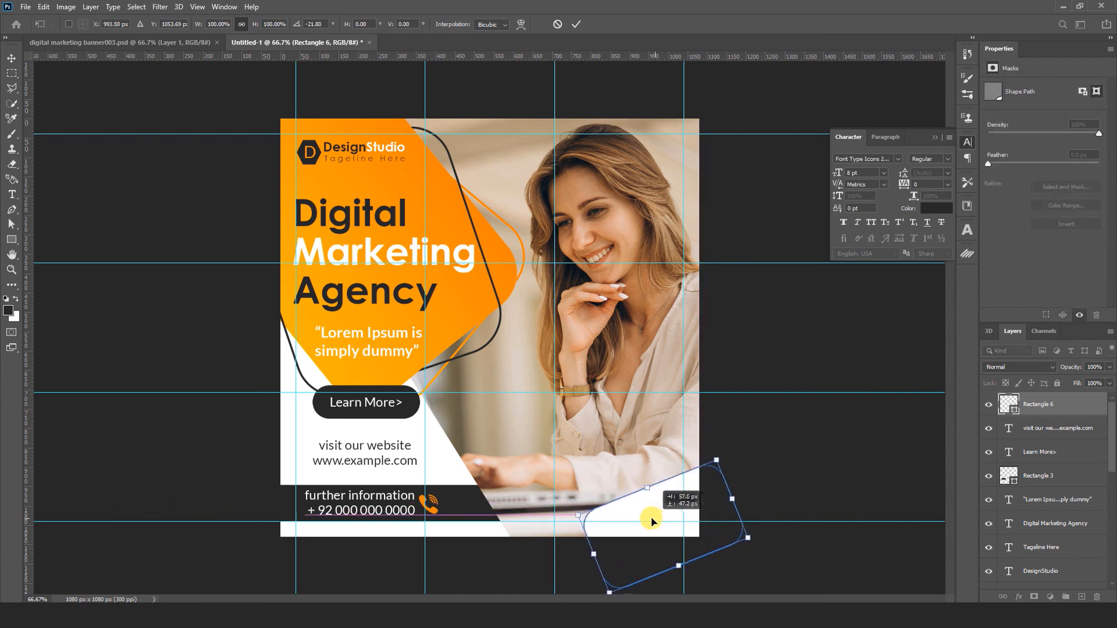
pyautogui.moveTo(729, 499); pyautogui.dragTo(766, 492)
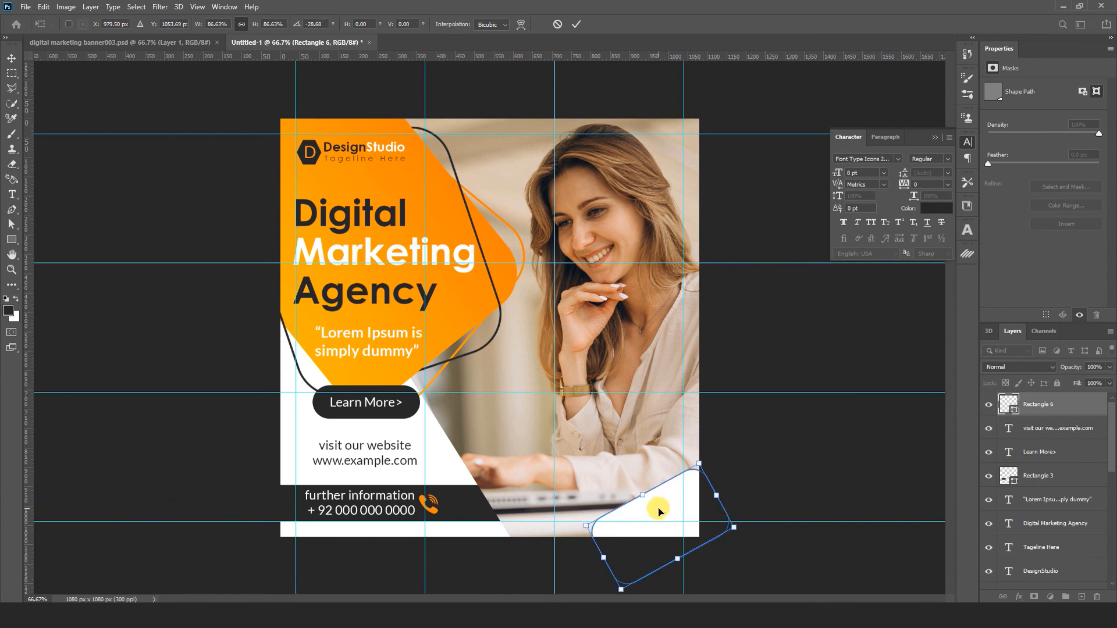
pyautogui.moveTo(656, 512); pyautogui.dragTo(658, 513)
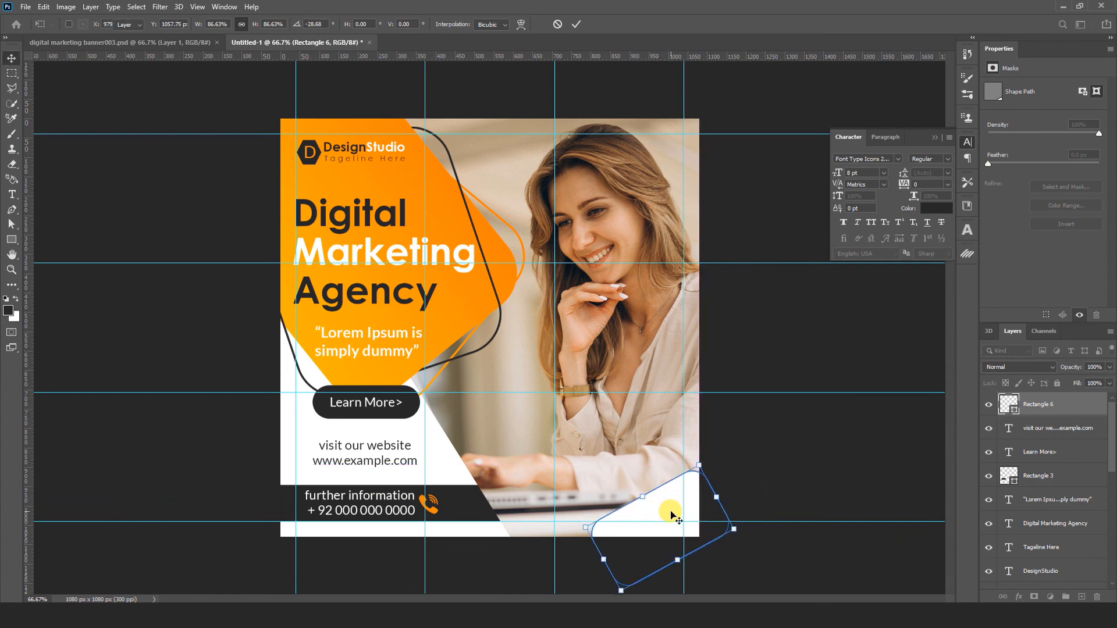
pyautogui.press('Return')
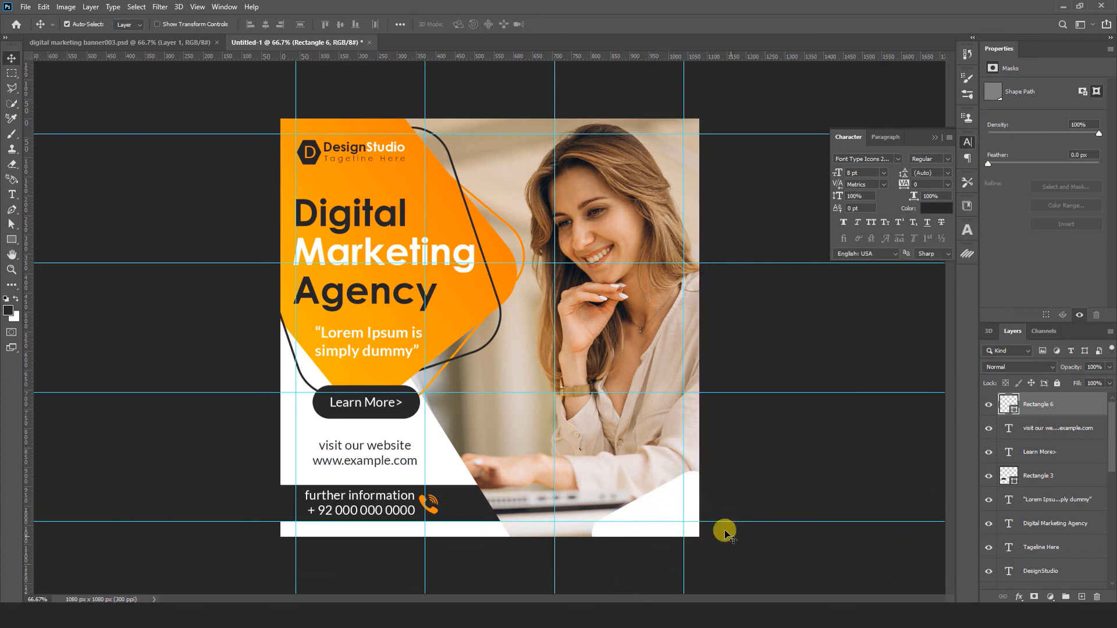
# Fill the tilted corner rectangle with orange #fe8d01 sampled from the main orange shape.
pyautogui.doubleClick(1006, 404)
pyautogui.click(461, 289)
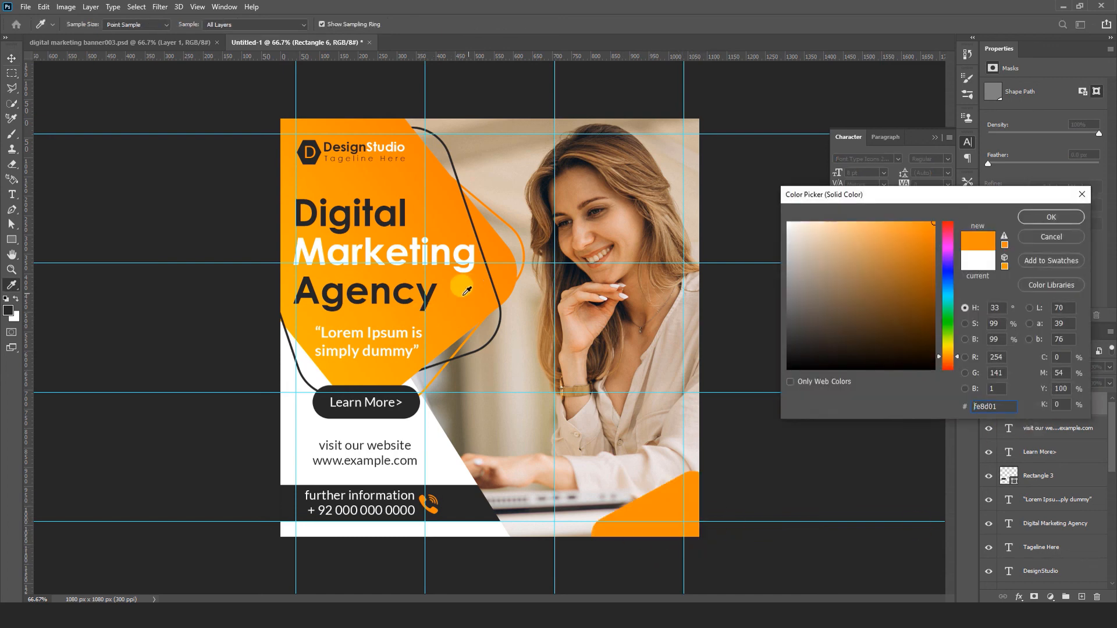
pyautogui.click(1051, 217)
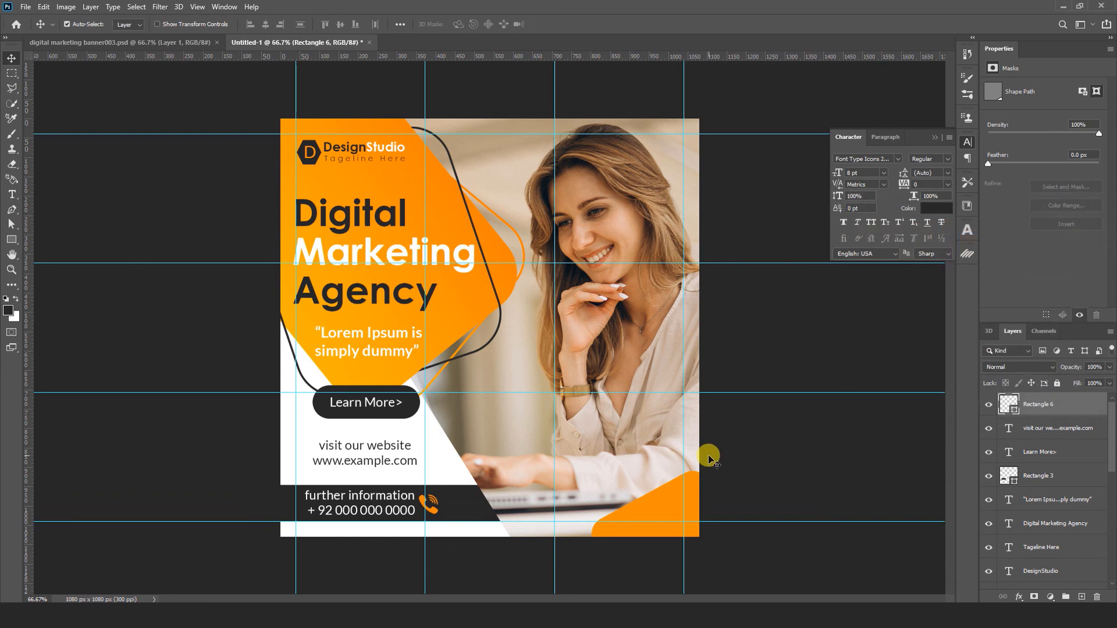
# Duplicate the orange corner rectangle and scale the copy to about 77% around its centre.
pyautogui.press('ctrl')
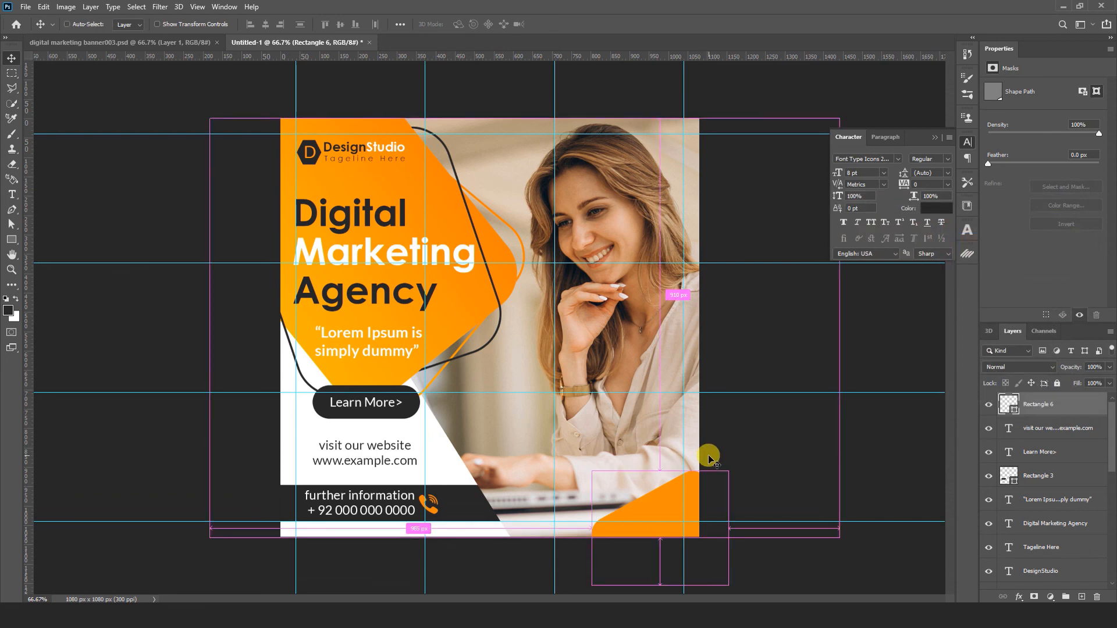
pyautogui.hotkey('ctrl', 'j')
pyautogui.hotkey('ctrl', 't')
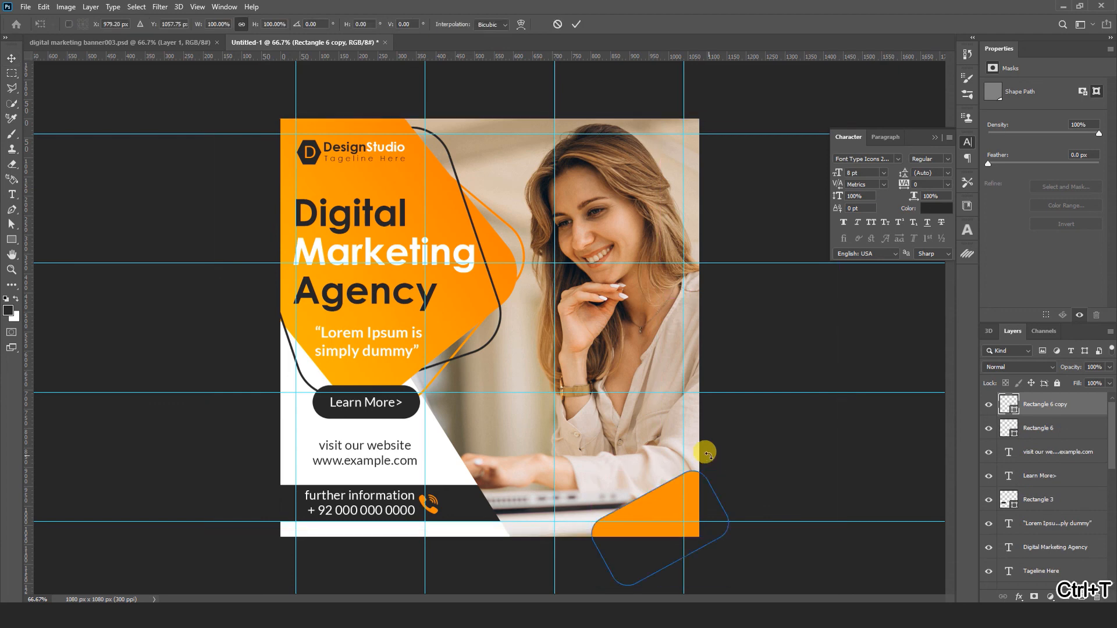
pyautogui.moveTo(728, 466); pyautogui.dragTo(712, 484)
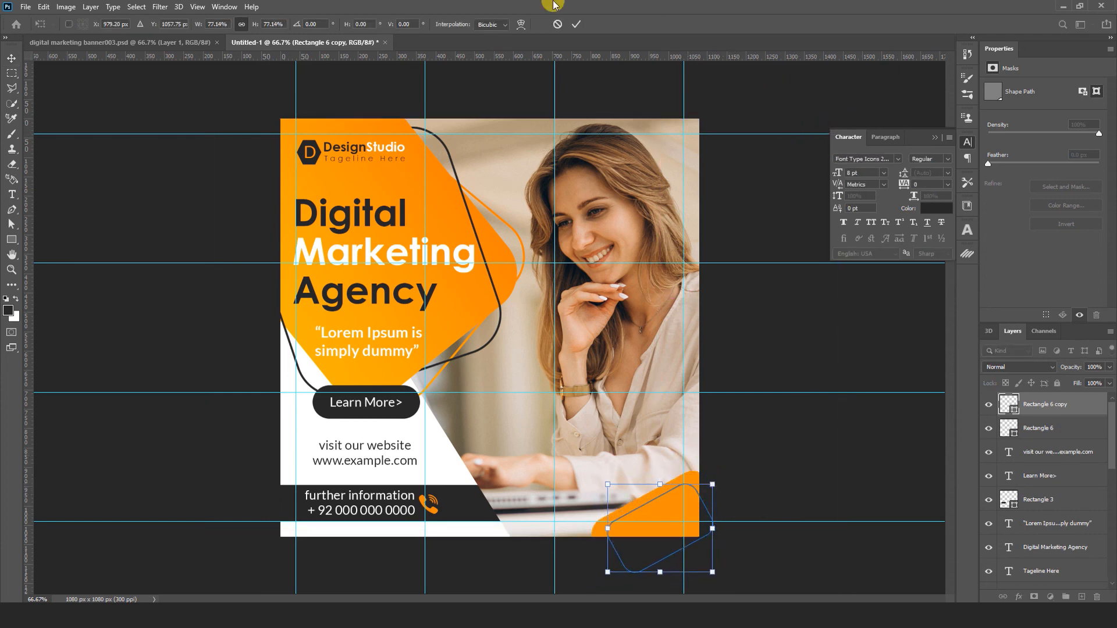
pyautogui.click(578, 26)
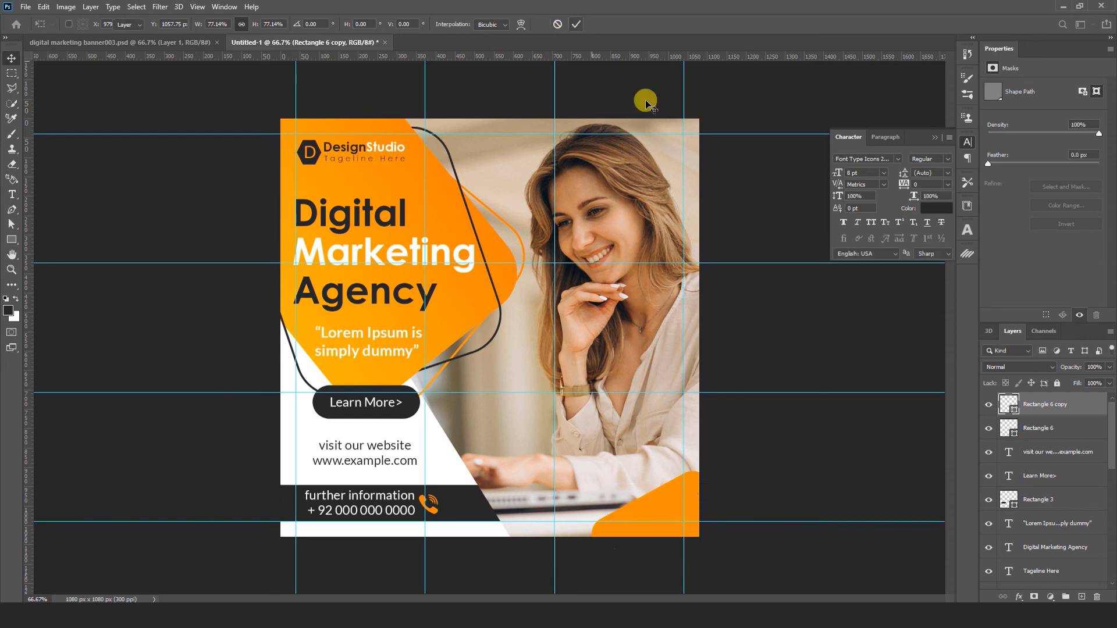
# Fill the smaller corner rectangle with white #ffffff and shift it slightly right and down within the orange one.
pyautogui.doubleClick(1009, 404)
pyautogui.click(791, 222)
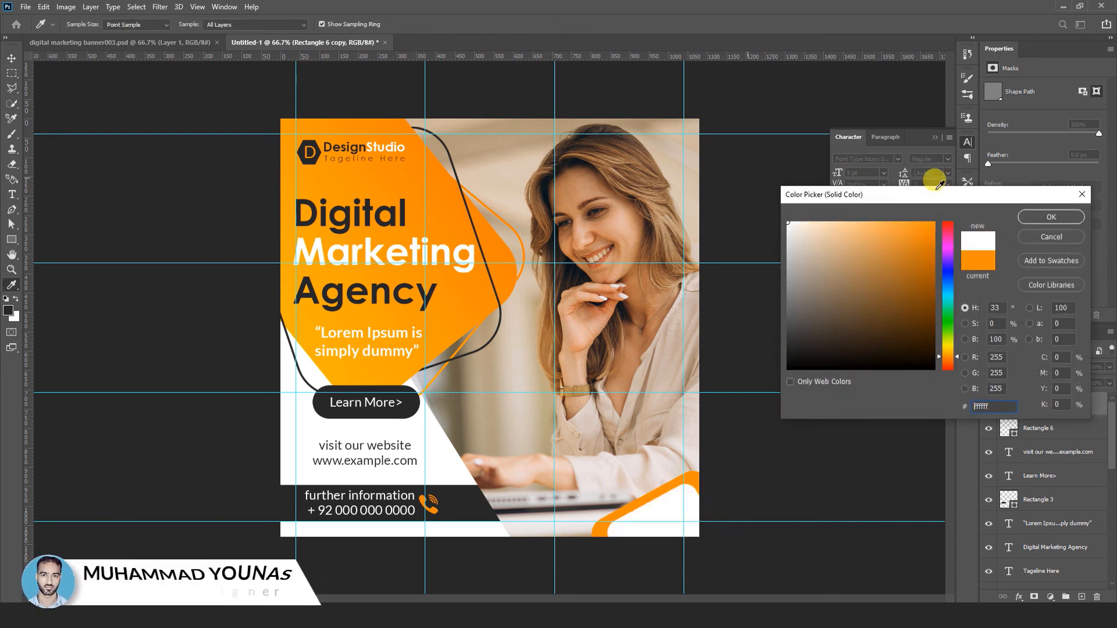
pyautogui.click(1051, 212)
pyautogui.moveTo(659, 530); pyautogui.dragTo(666, 535)
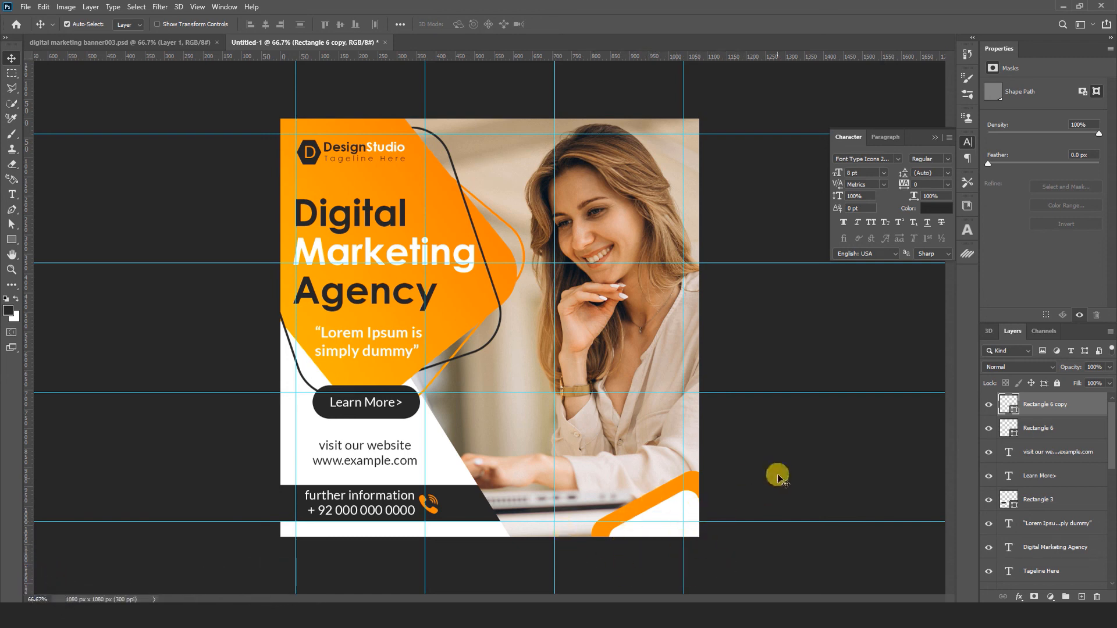
# Narrow the white slanted panel behind the contact details to about 554 × 685 px by moving its slanted edge's two anchor points.
pyautogui.click(777, 472)
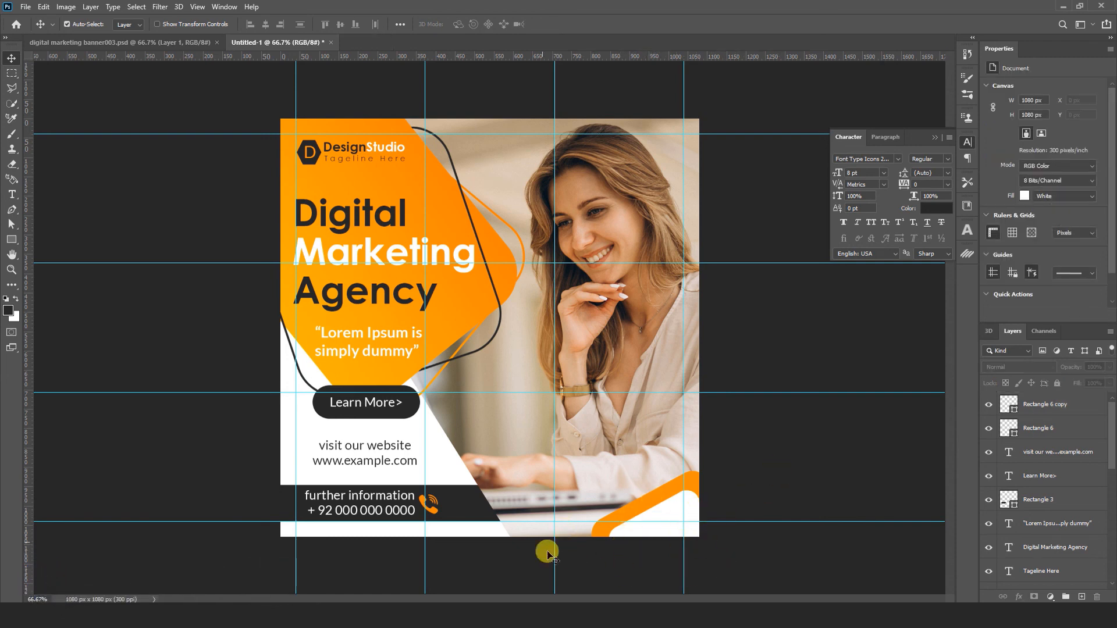
pyautogui.click(498, 530)
pyautogui.click(11, 227)
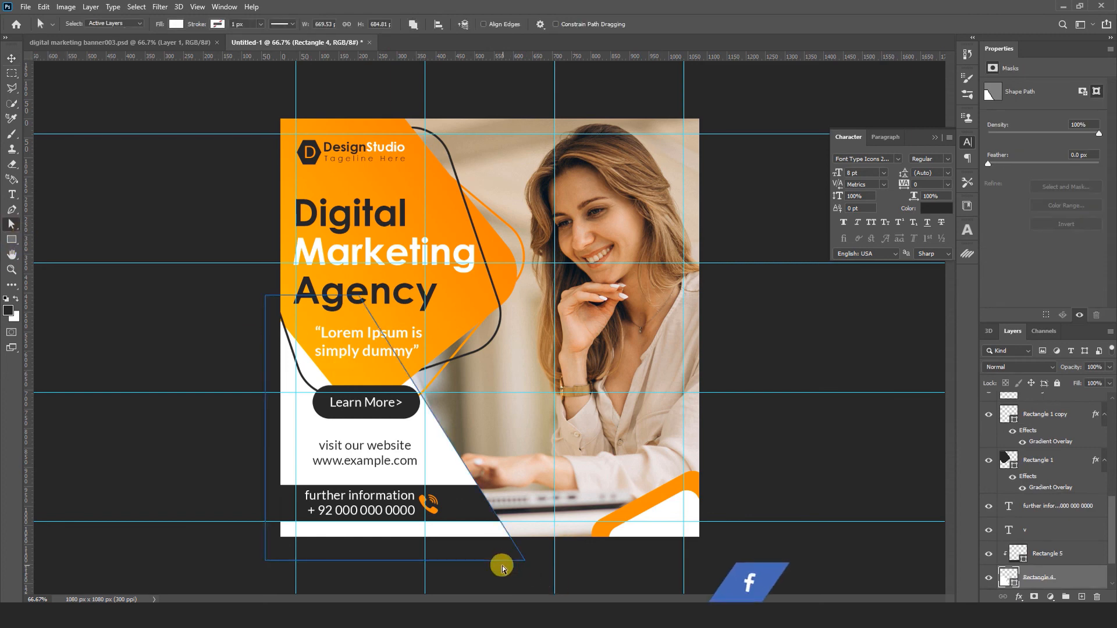
pyautogui.moveTo(527, 565); pyautogui.dragTo(478, 561)
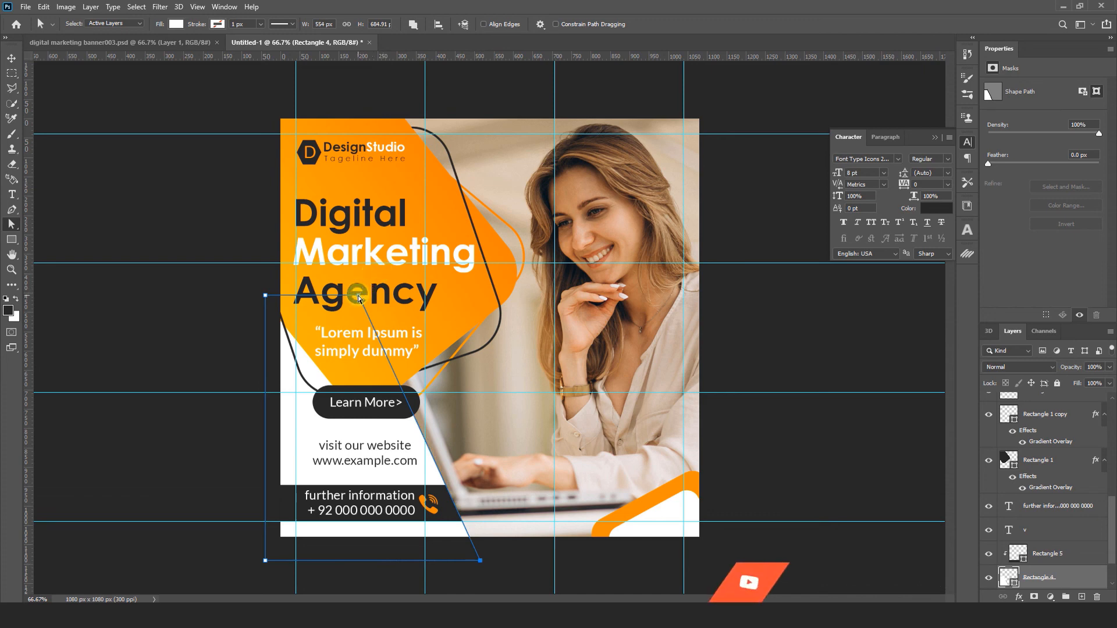
pyautogui.moveTo(359, 299); pyautogui.dragTo(365, 294)
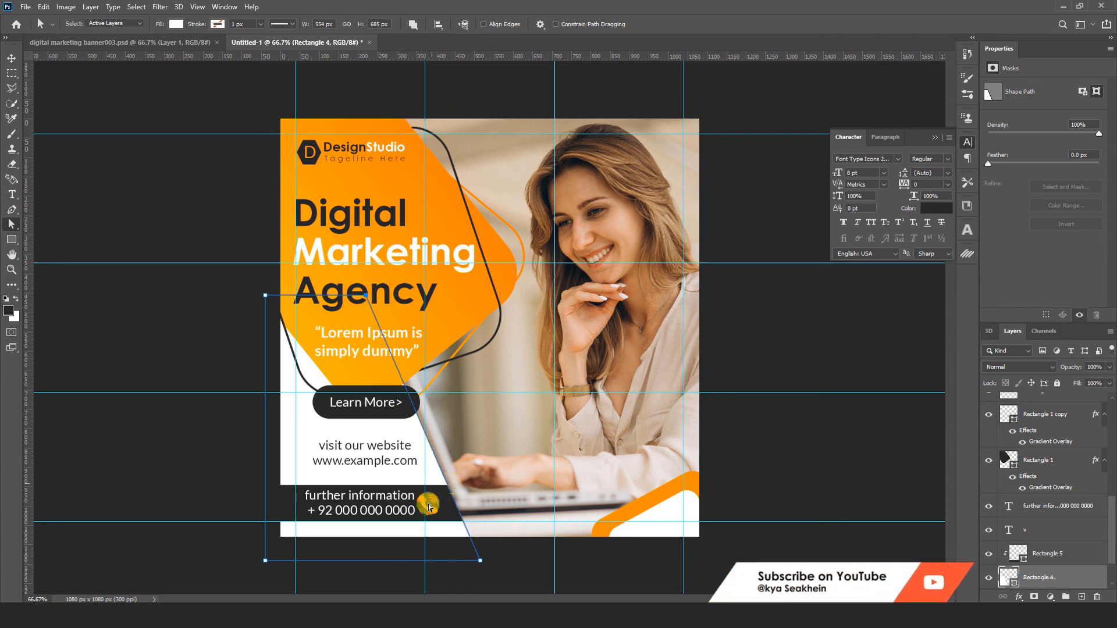
pyautogui.click(11, 58)
pyautogui.click(774, 438)
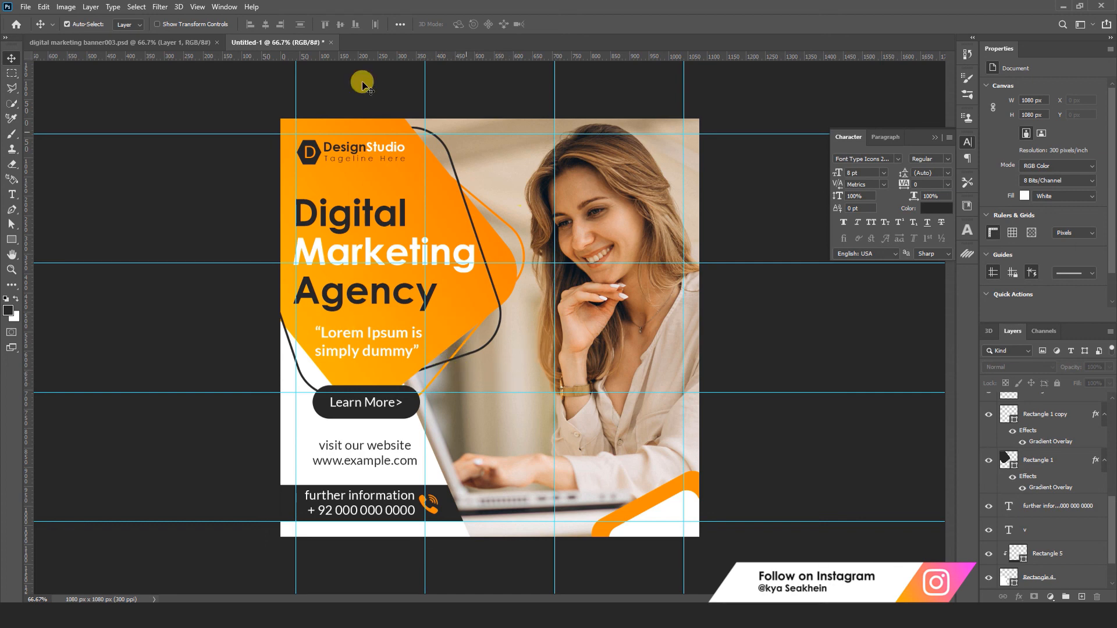
# Clear all canvas guides from the banner document.
pyautogui.click(194, 8)
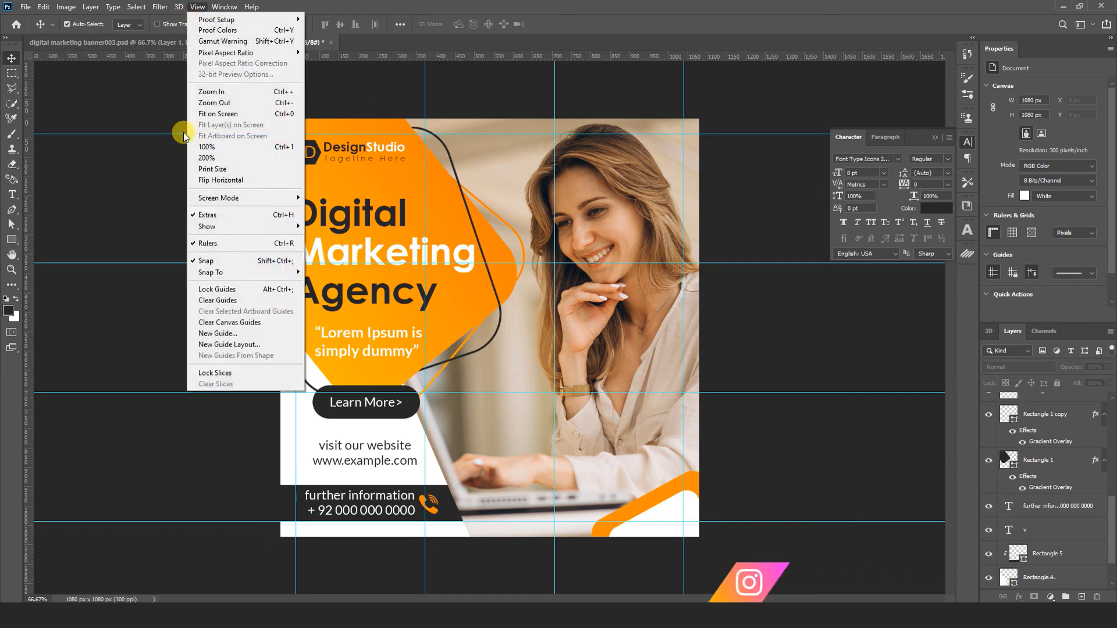
pyautogui.click(235, 322)
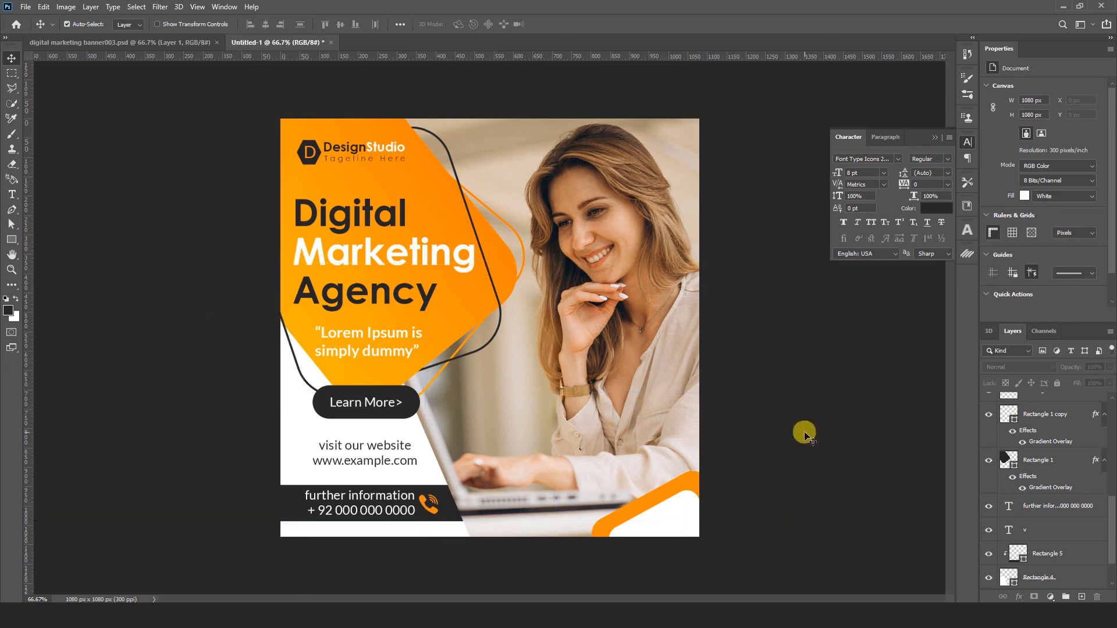